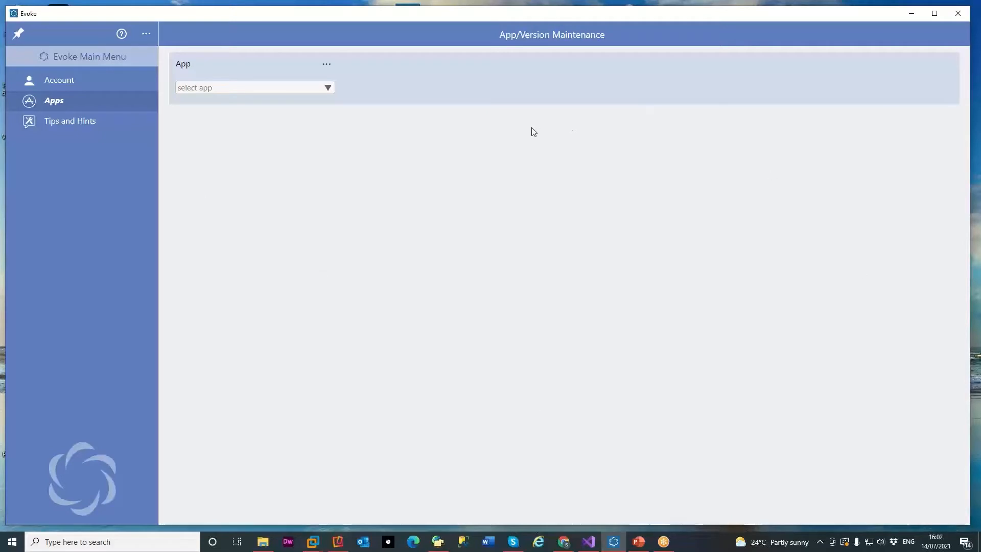
Select the Sales_Order_Processing app and load its SOPwarehouse version.
{"action": "left_click", "coordinate": [329, 66]}
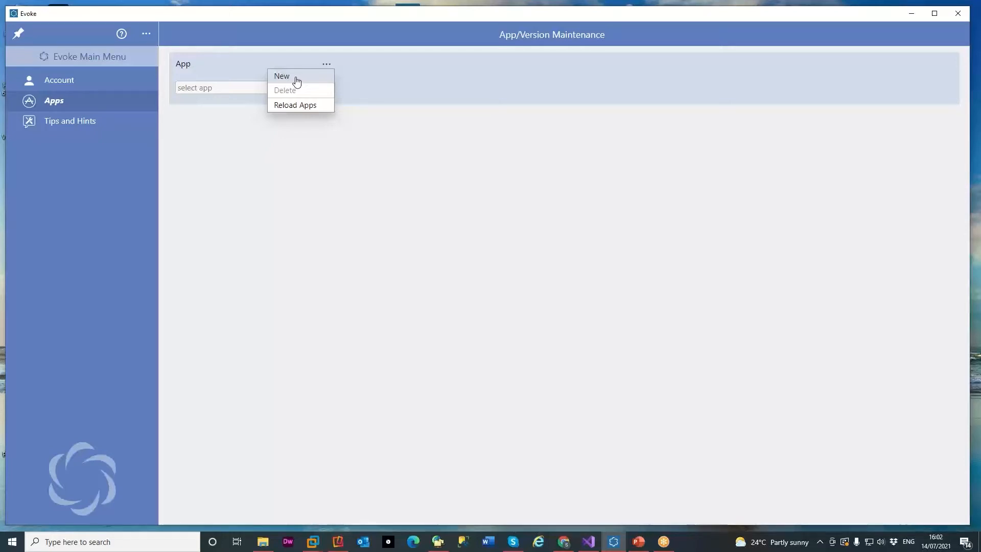
{"action": "left_click", "coordinate": [404, 67]}
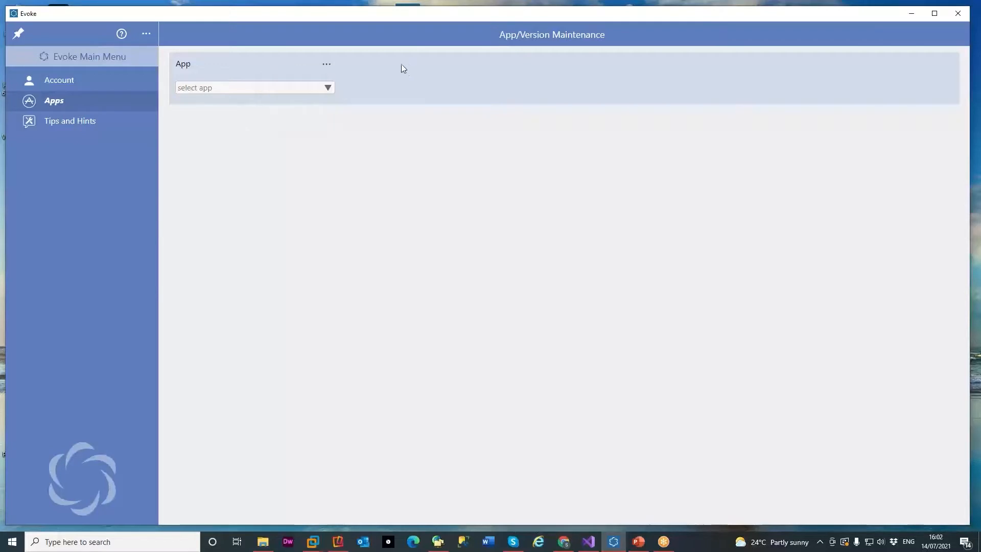
{"action": "left_click", "coordinate": [329, 87]}
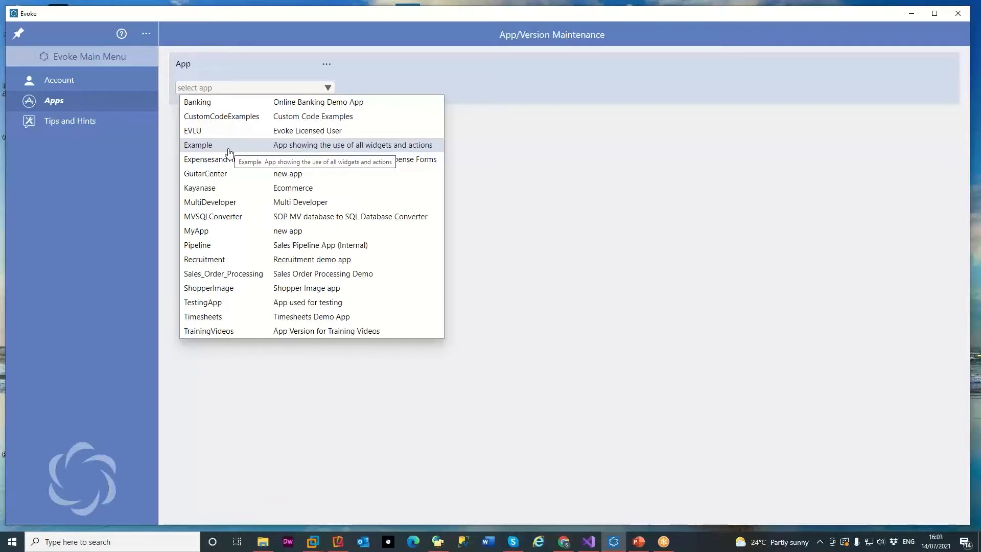
{"action": "left_click", "coordinate": [239, 279]}
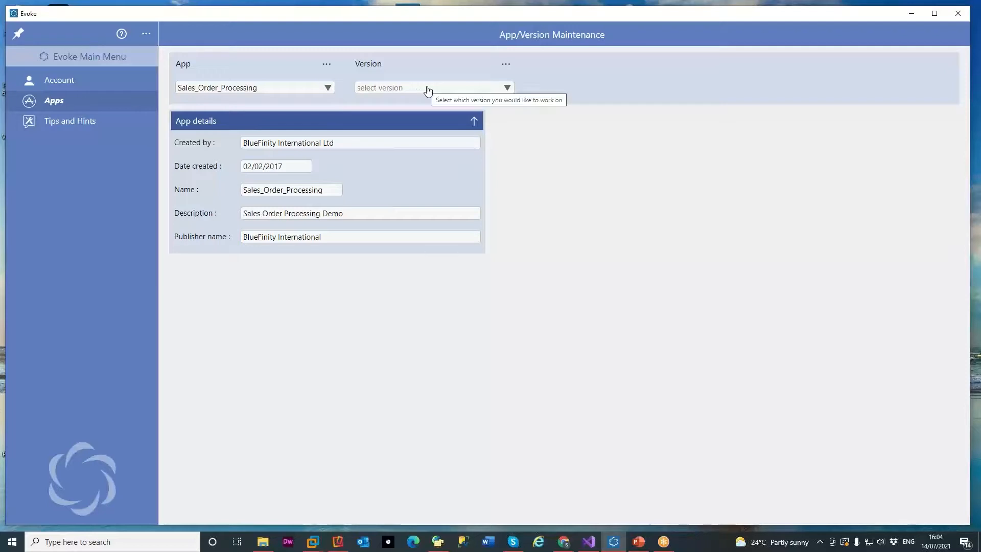
{"action": "left_click", "coordinate": [505, 88]}
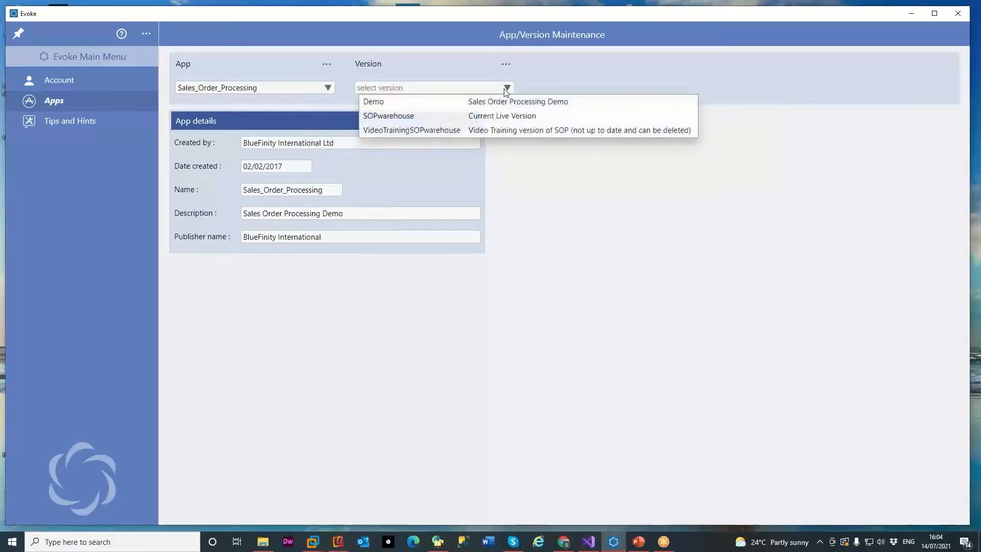
{"action": "left_click", "coordinate": [479, 117]}
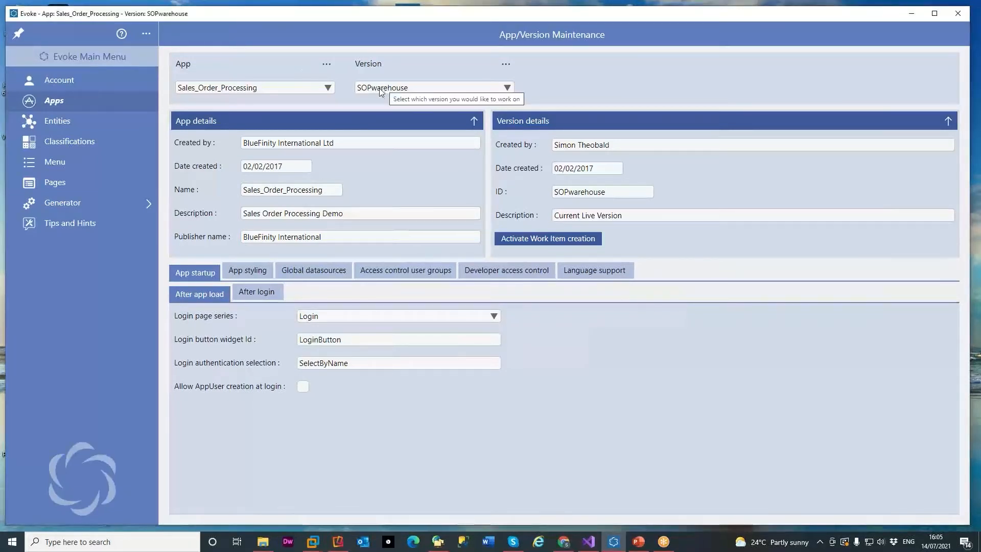
Switch to Chrome and log in to the Sales_Order_Processing app with the remembered Demo credentials.
{"action": "left_click", "coordinate": [564, 543]}
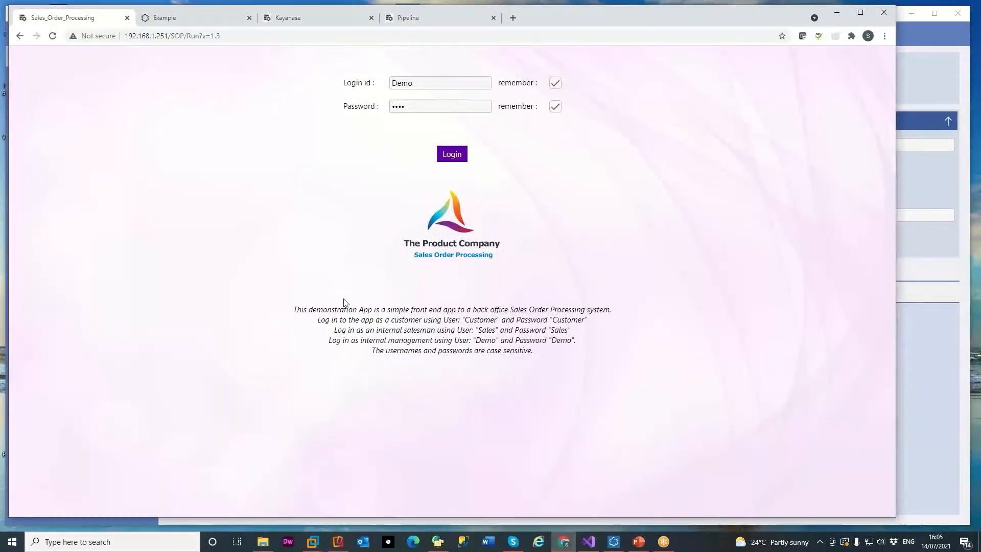
{"action": "left_click", "coordinate": [458, 158]}
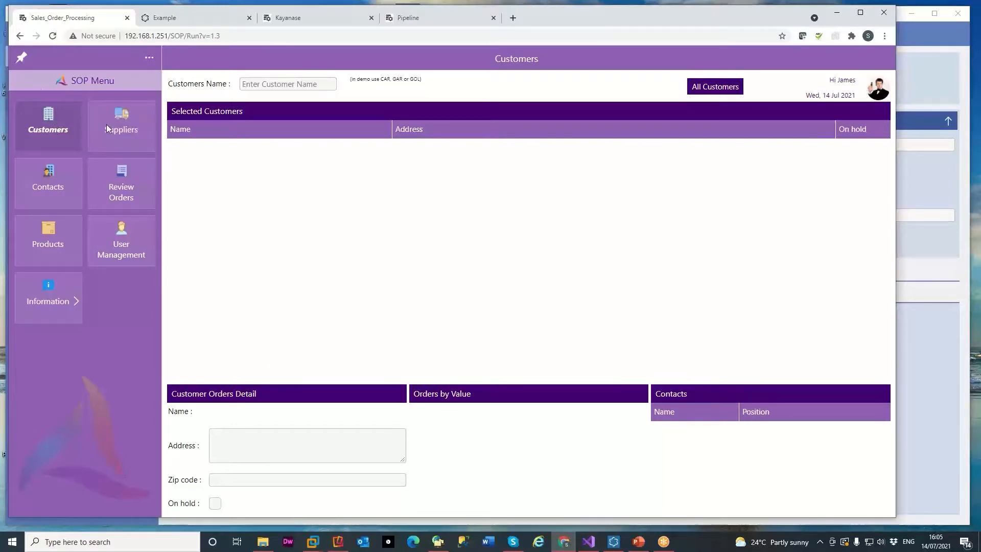
Try the normal and icon-only styles for the SOP menu and restore the expanded tiled style.
{"action": "left_click", "coordinate": [149, 58]}
{"action": "left_click", "coordinate": [133, 78]}
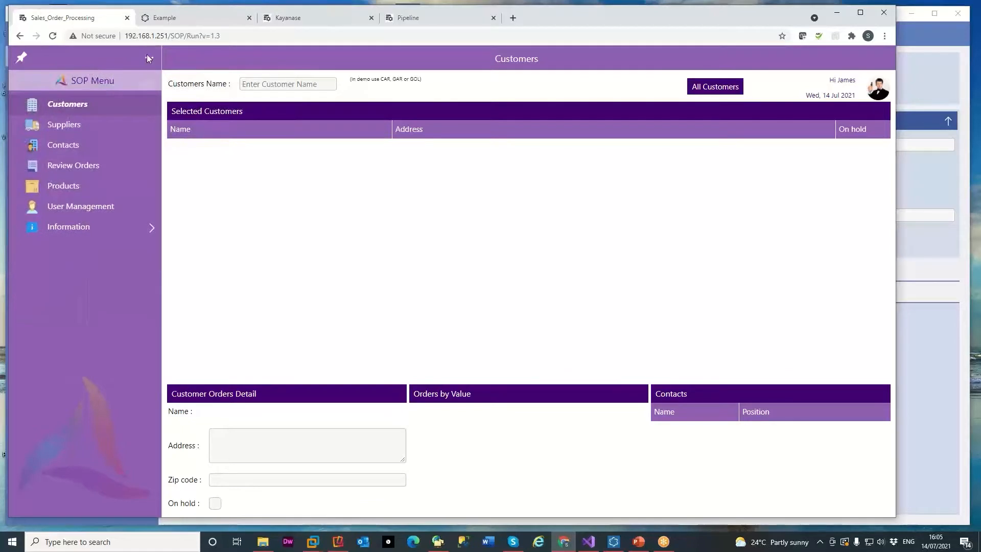
{"action": "left_click", "coordinate": [148, 59]}
{"action": "left_click", "coordinate": [134, 91]}
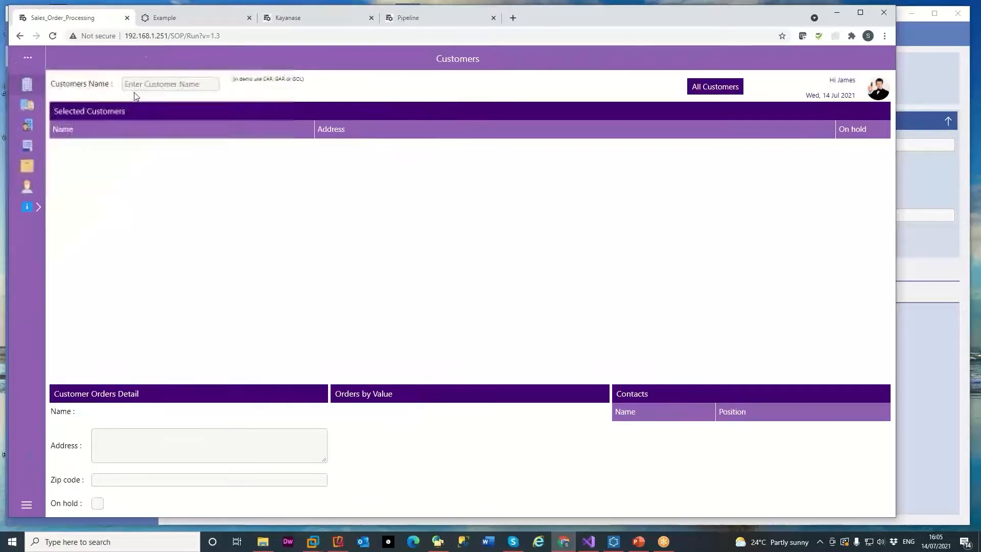
{"action": "left_click", "coordinate": [26, 59]}
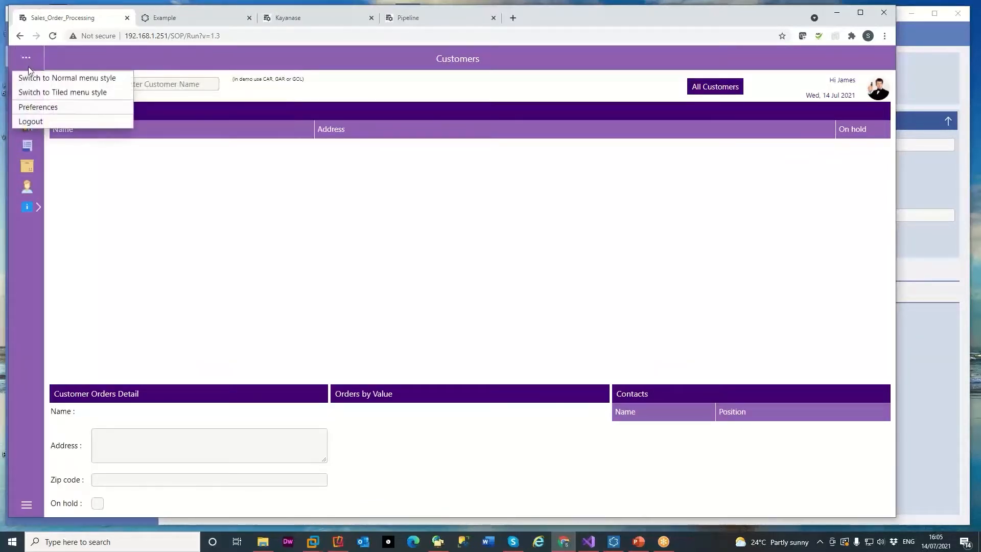
{"action": "left_click", "coordinate": [40, 93]}
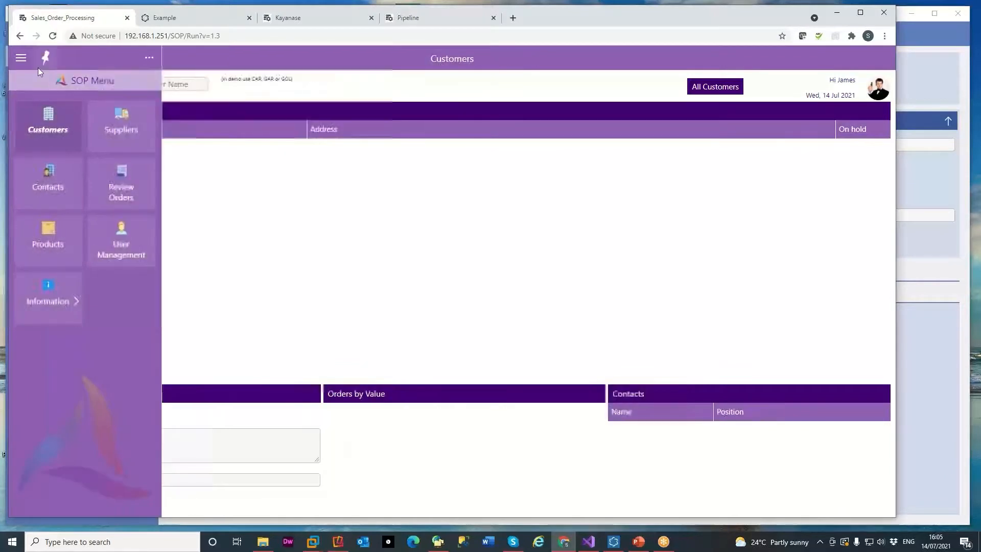
{"action": "mouse_move", "coordinate": [27, 78]}
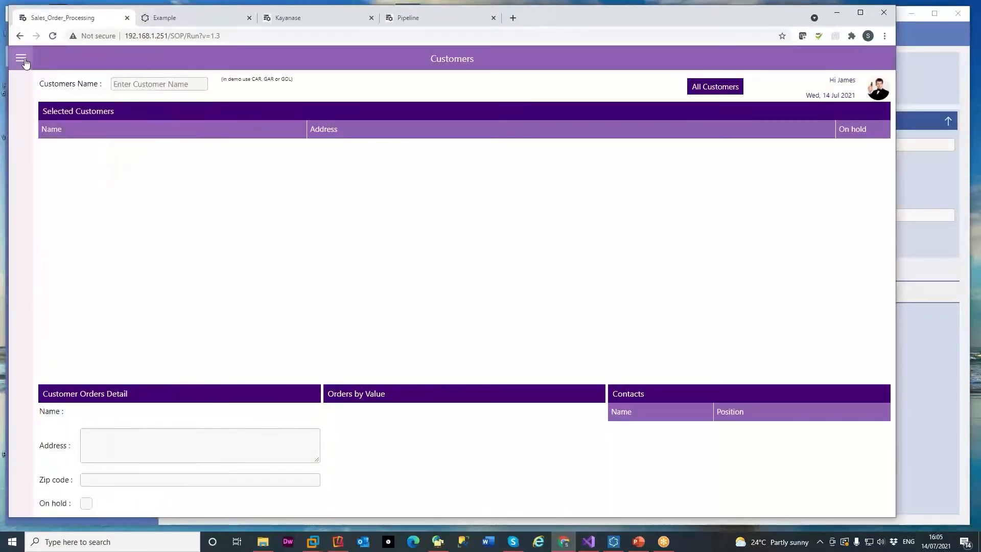
{"action": "left_click", "coordinate": [22, 60]}
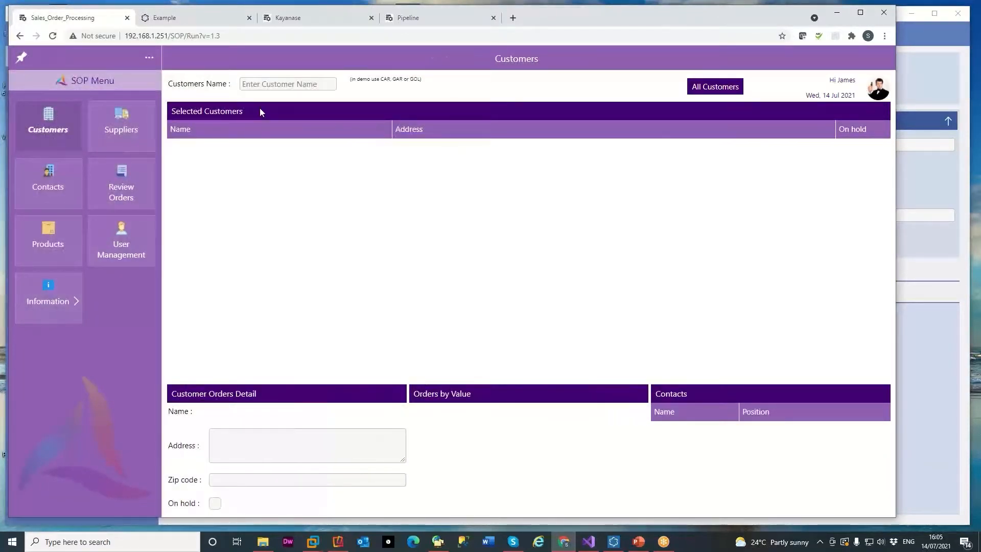
Search the customers for "car", select Cartoon Concept Center Inc. and show its available actions.
{"action": "left_click", "coordinate": [261, 88]}
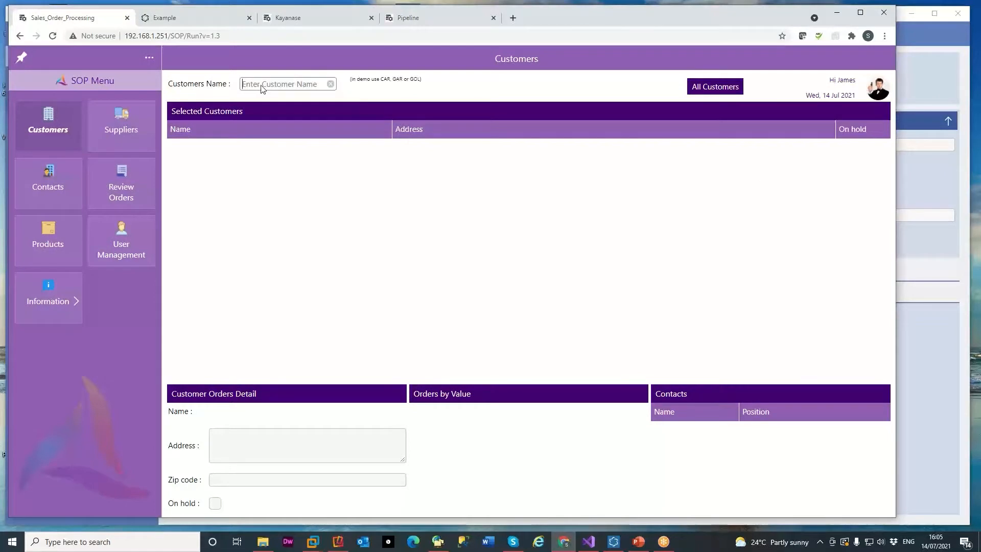
{"action": "type", "text": "car"}
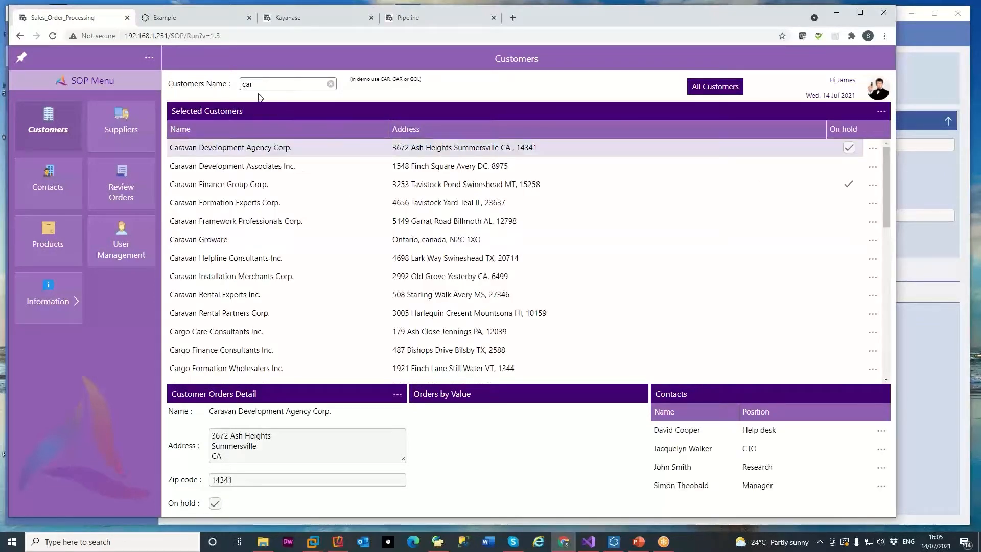
{"action": "scroll", "coordinate": [456, 301], "scroll_direction": "down", "scroll_amount": 8}
{"action": "left_click", "coordinate": [458, 292]}
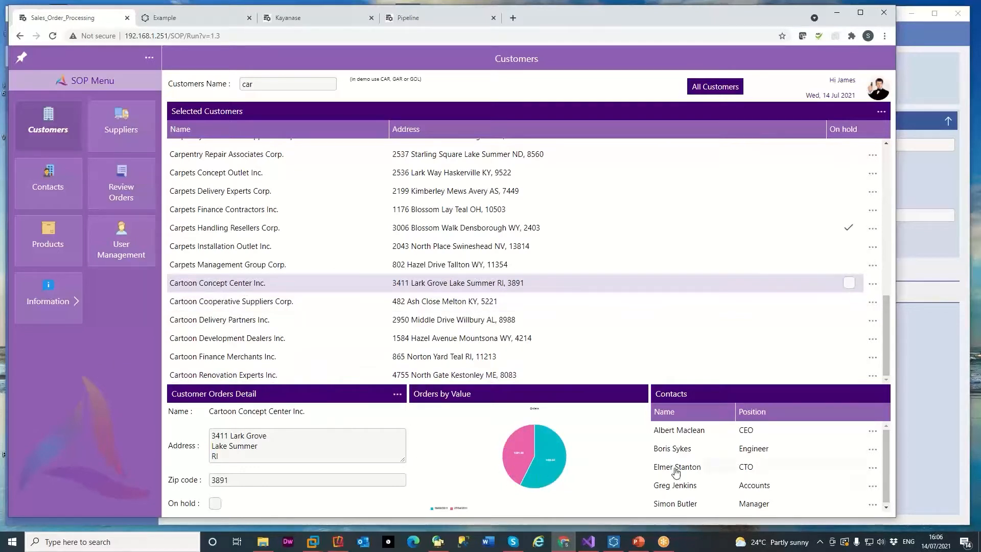
{"action": "left_click", "coordinate": [873, 284]}
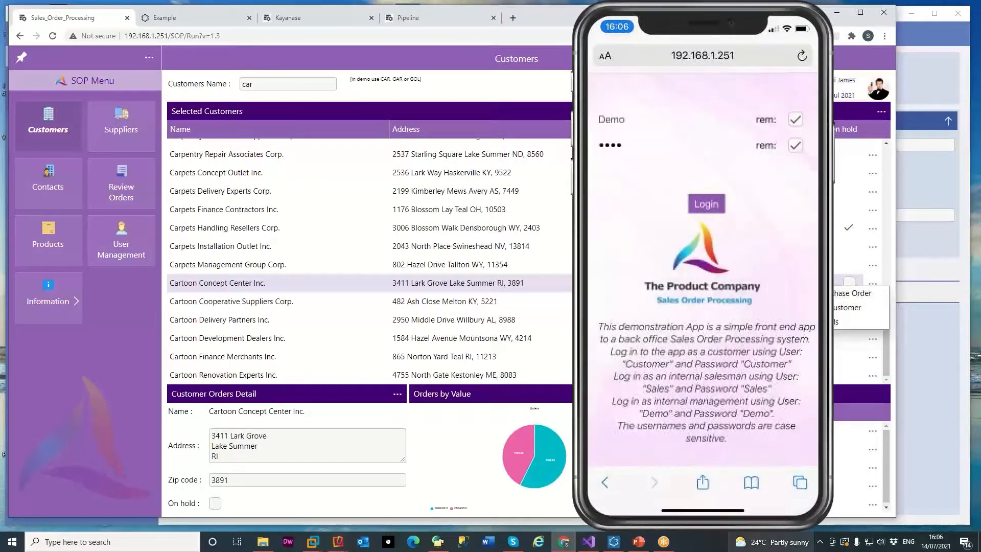
Arrange the mirrored iPad and iPhone windows over the browser, enlarging the tablet and shrinking the phone.
{"action": "mouse_move", "coordinate": [340, 544]}
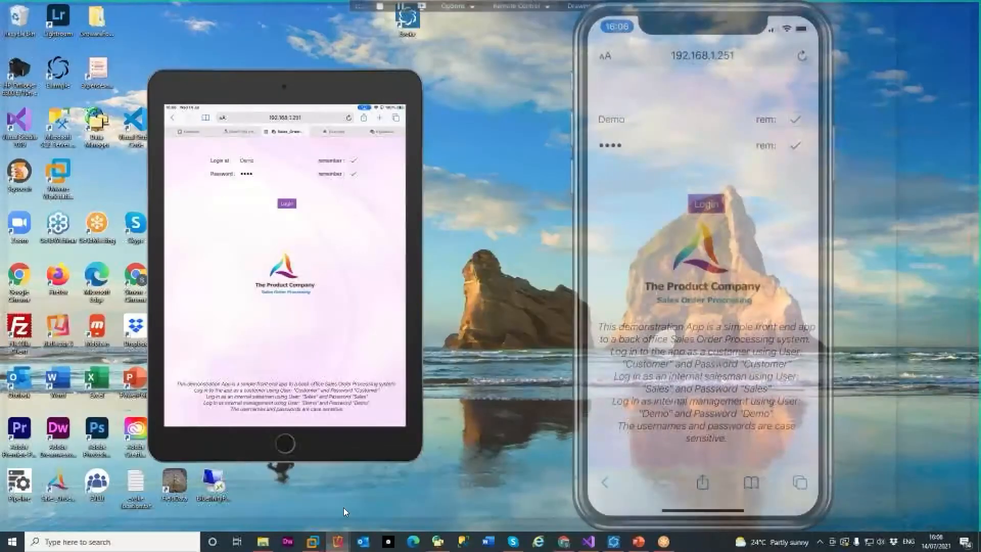
{"action": "left_click", "coordinate": [343, 507]}
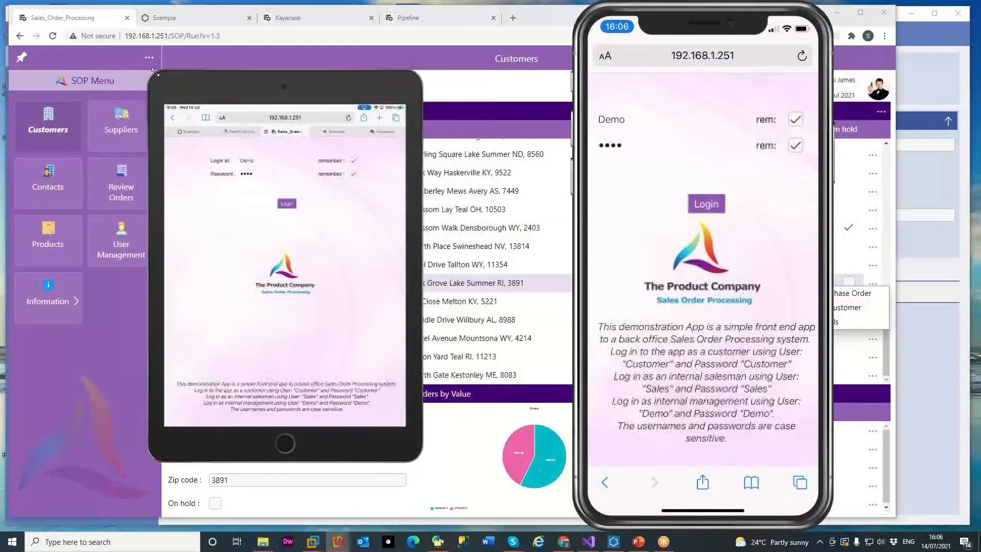
{"action": "left_click_drag", "start_coordinate": [273, 88], "coordinate": [178, 29]}
{"action": "left_click_drag", "start_coordinate": [326, 404], "coordinate": [366, 408]}
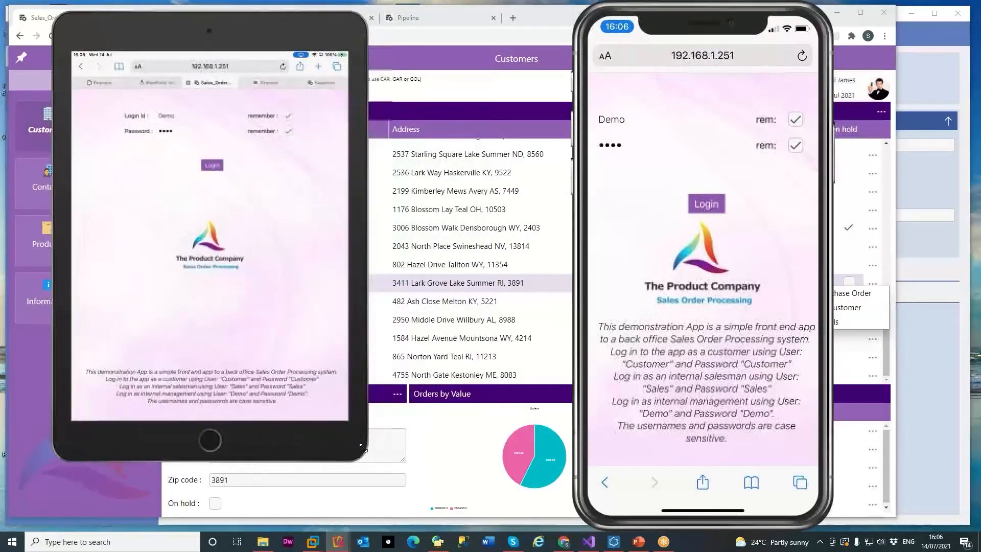
{"action": "left_click_drag", "start_coordinate": [364, 454], "coordinate": [418, 529]}
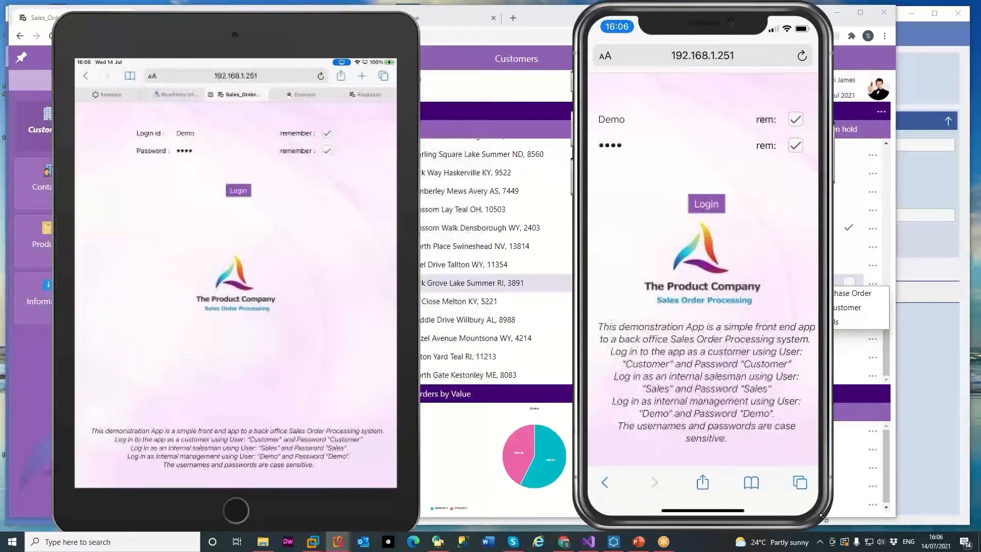
{"action": "left_click_drag", "start_coordinate": [823, 517], "coordinate": [768, 395]}
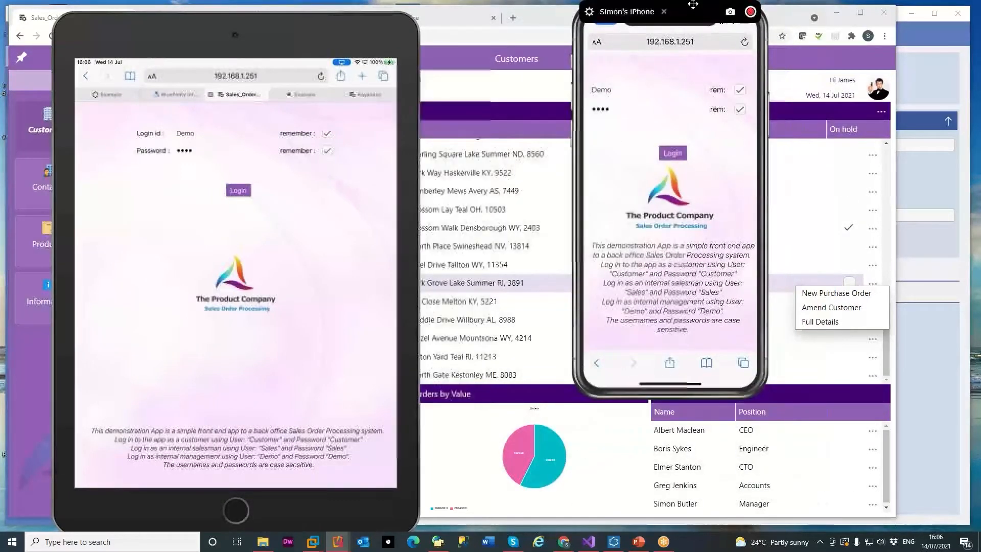
{"action": "left_click_drag", "start_coordinate": [693, 5], "coordinate": [682, 69]}
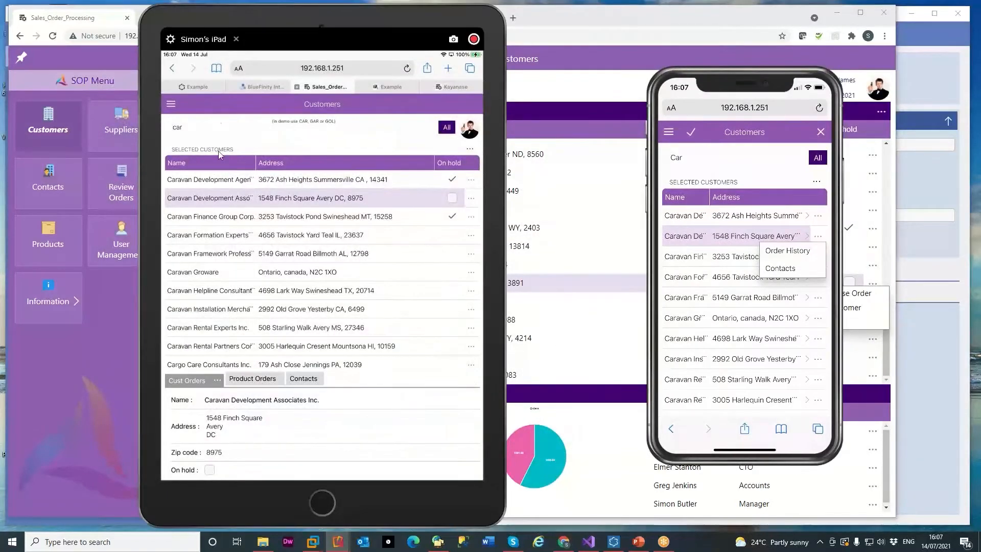
{"action": "left_click_drag", "start_coordinate": [263, 15], "coordinate": [514, 60]}
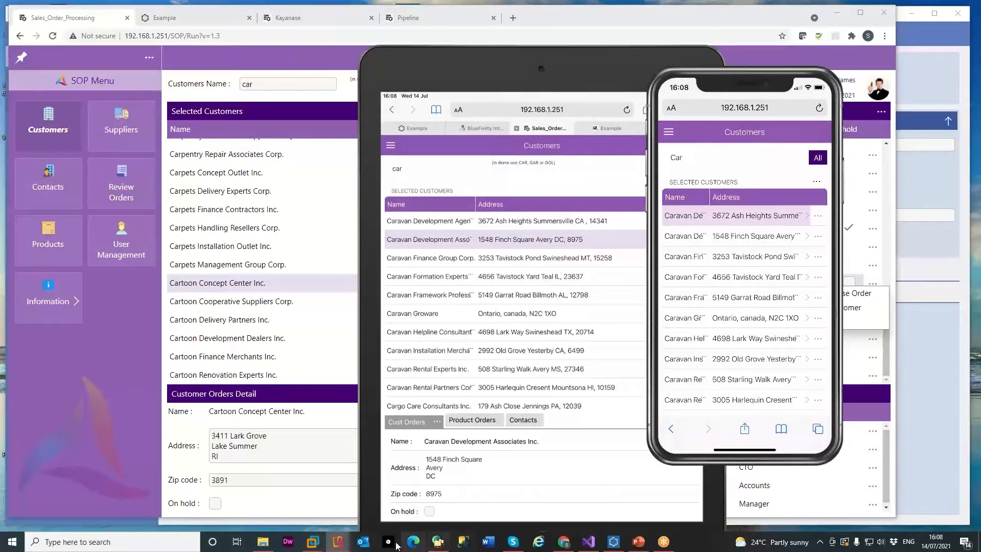
Close both mirrored device windows and minimize the browser to return to Evoke.
{"action": "mouse_move", "coordinate": [338, 543]}
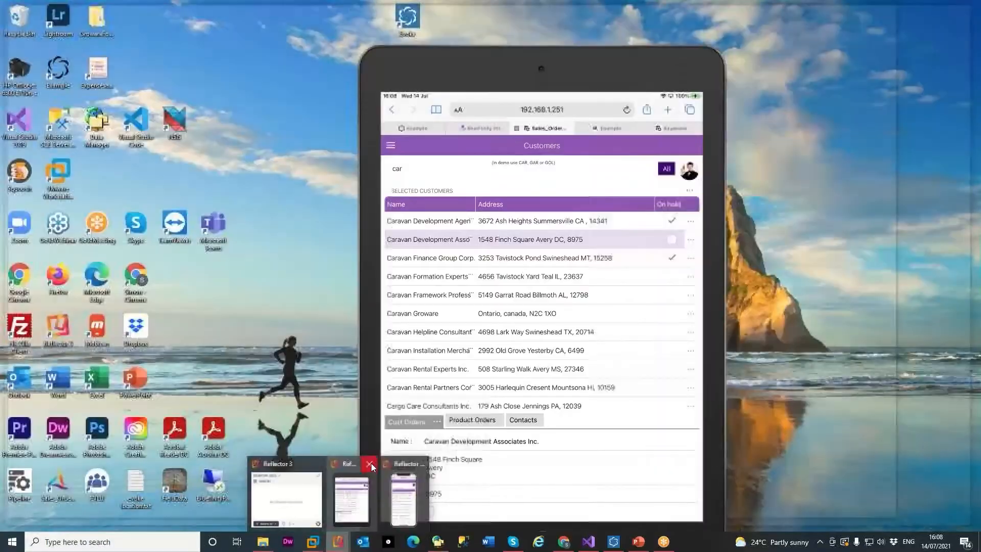
{"action": "left_click", "coordinate": [370, 464]}
{"action": "left_click", "coordinate": [392, 464]}
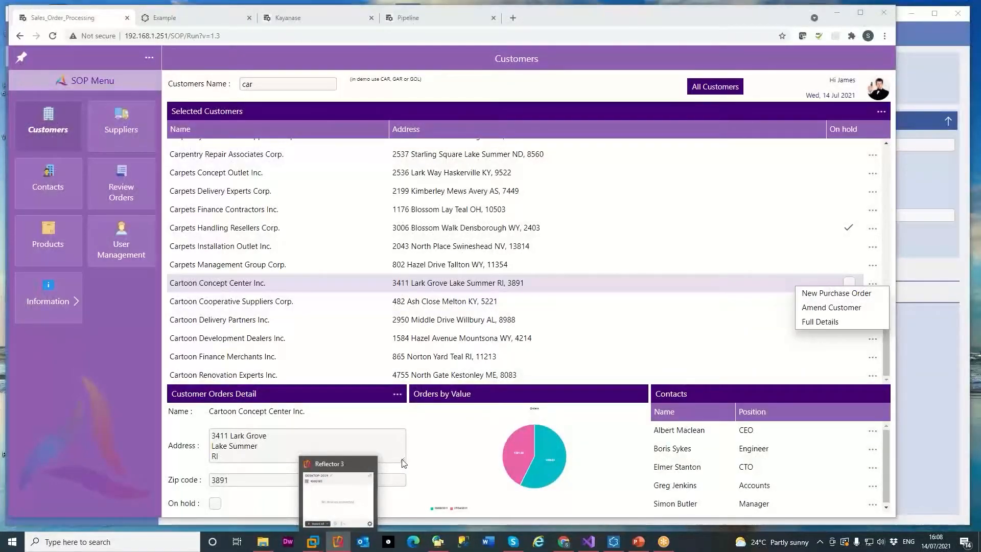
{"action": "left_click", "coordinate": [836, 12]}
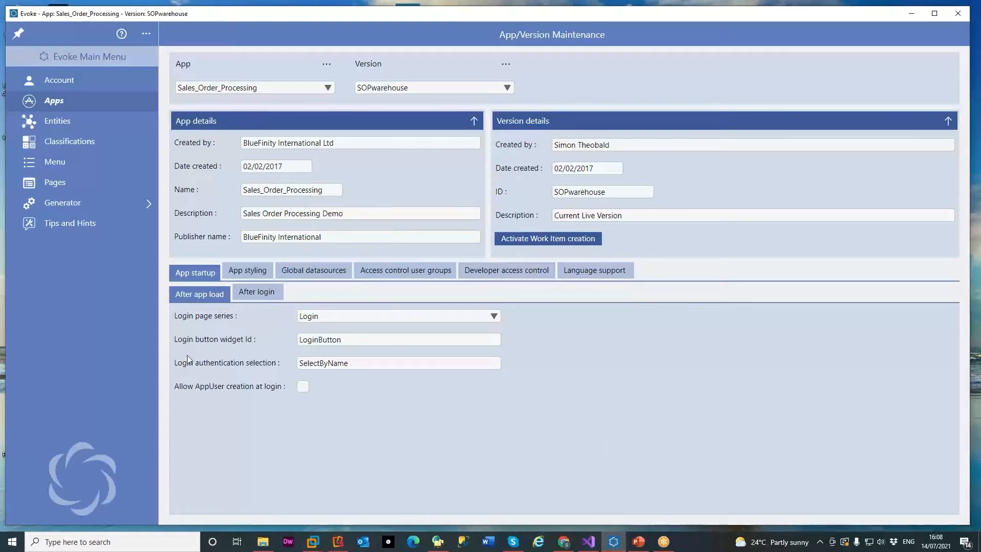
Review the standard and custom app colors in the app styling settings, including the WelcomeText font override.
{"action": "left_click", "coordinate": [252, 273]}
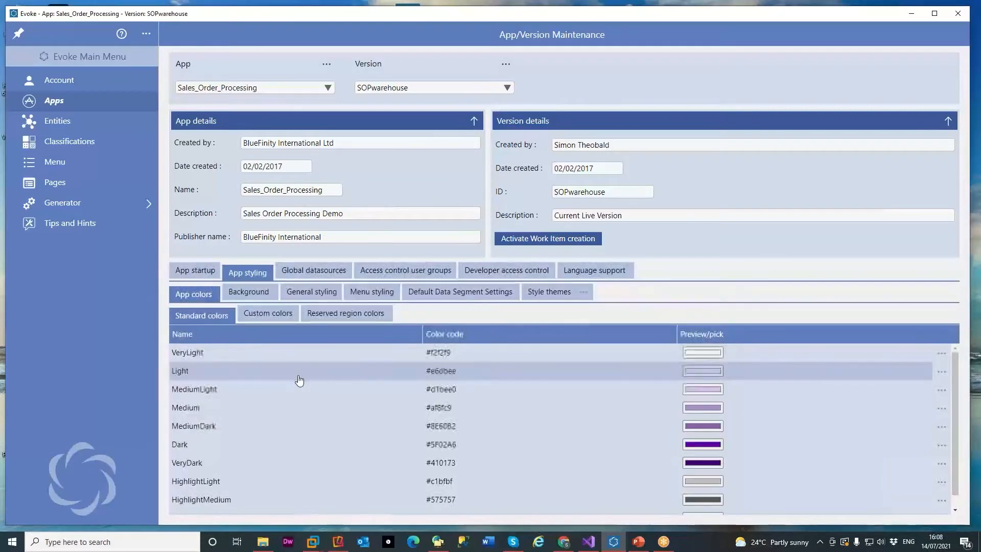
{"action": "scroll", "coordinate": [302, 399], "scroll_direction": "down", "scroll_amount": 1}
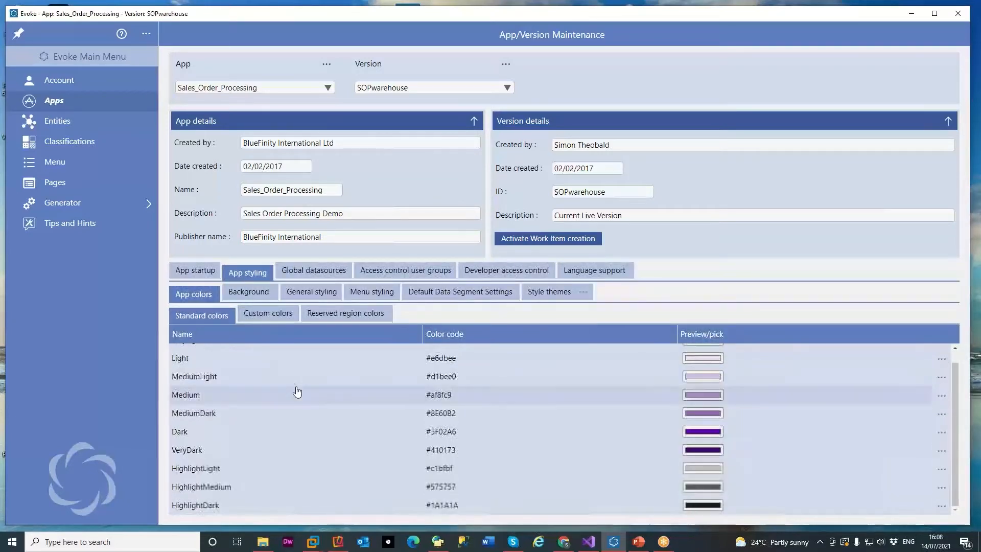
{"action": "left_click", "coordinate": [272, 317]}
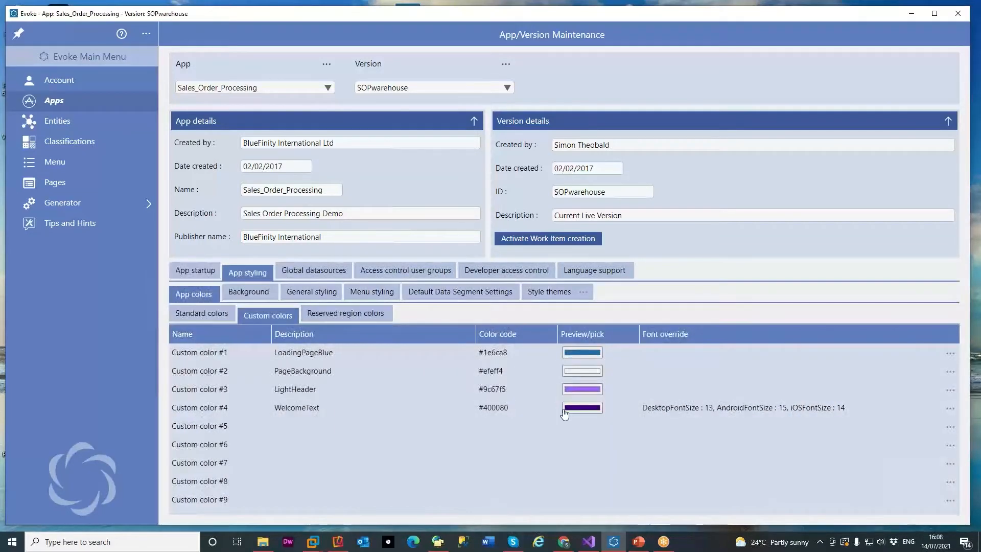
{"action": "left_click", "coordinate": [679, 412]}
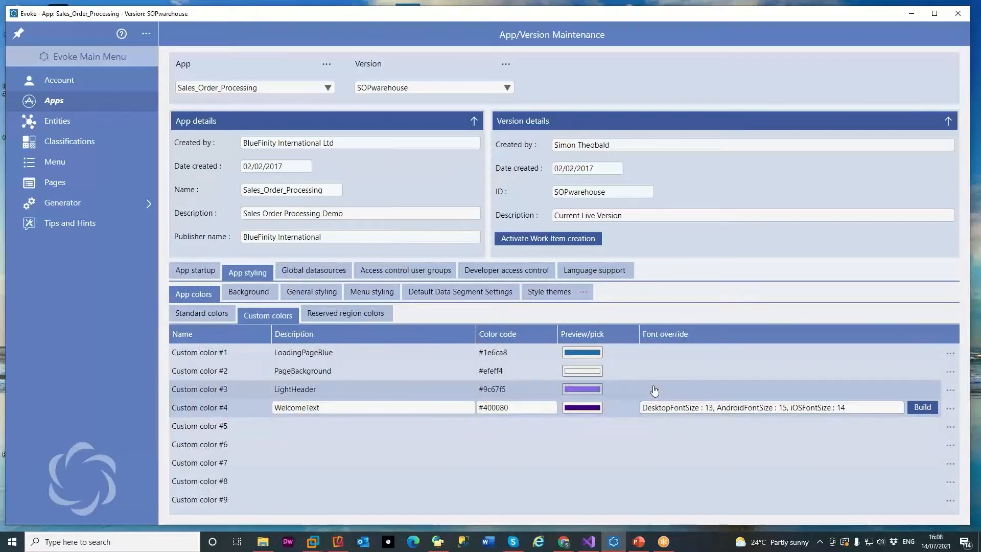
Check the default data segment settings and open the default font's override details from the general styling.
{"action": "left_click", "coordinate": [451, 294]}
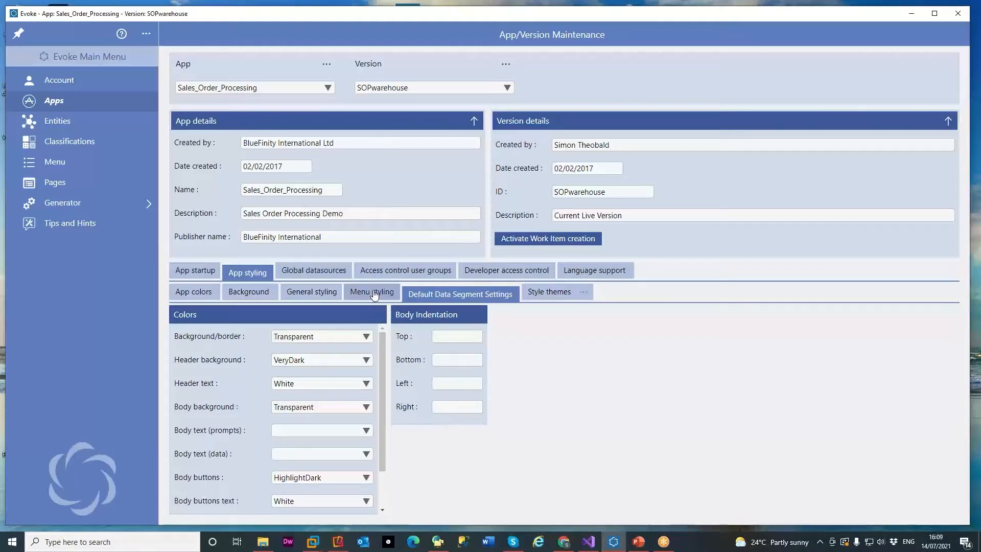
{"action": "left_click", "coordinate": [319, 295]}
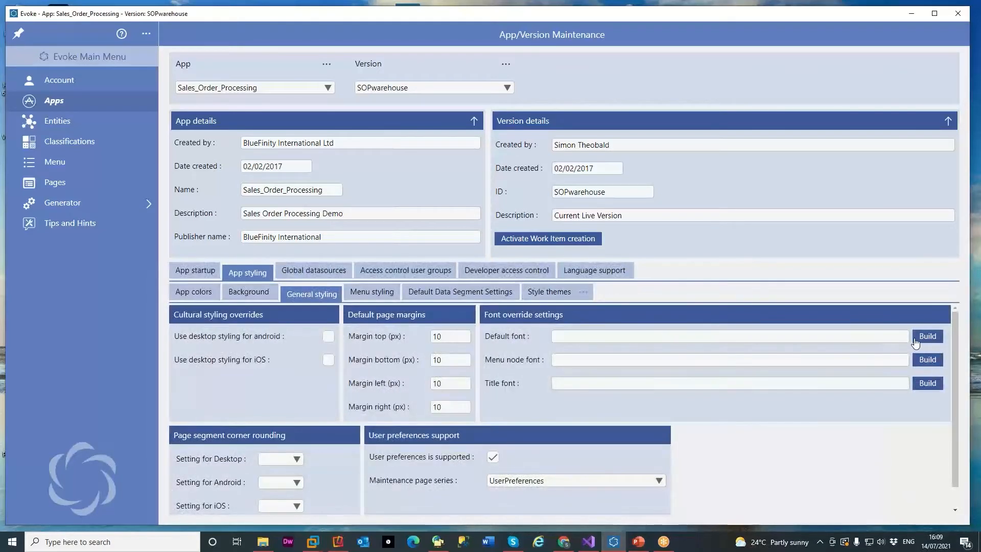
{"action": "left_click", "coordinate": [919, 336]}
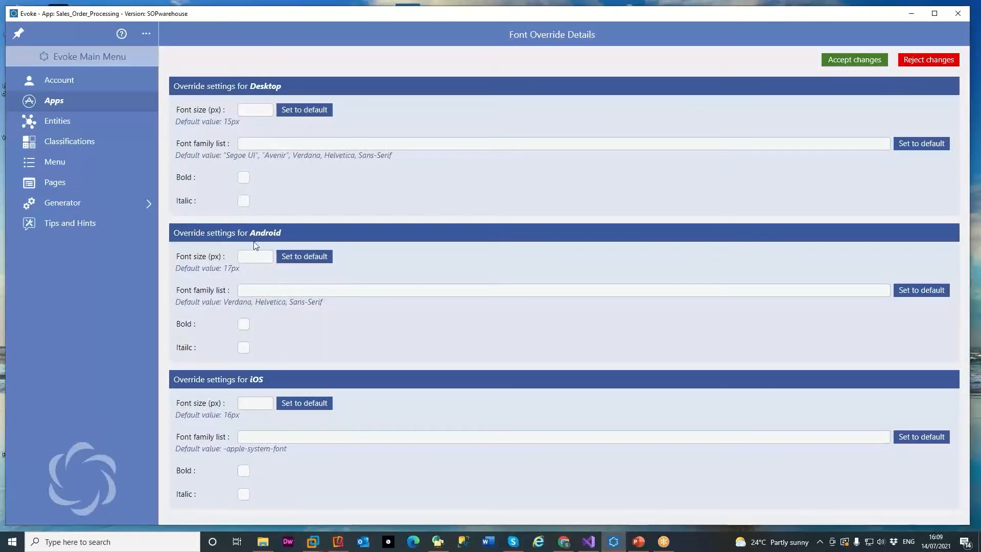
Reject the font override changes and review the app's menu styling settings.
{"action": "left_click", "coordinate": [923, 60]}
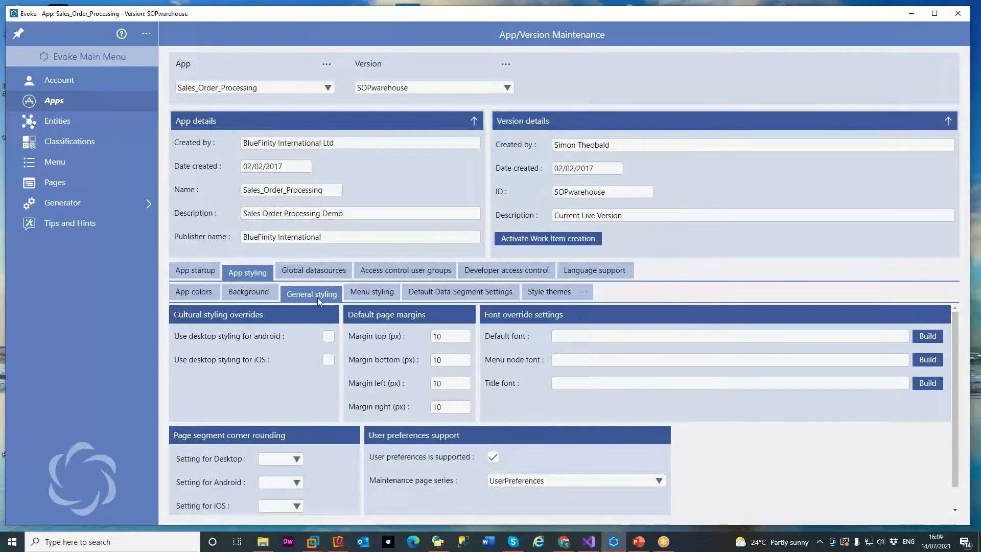
{"action": "left_click", "coordinate": [367, 294]}
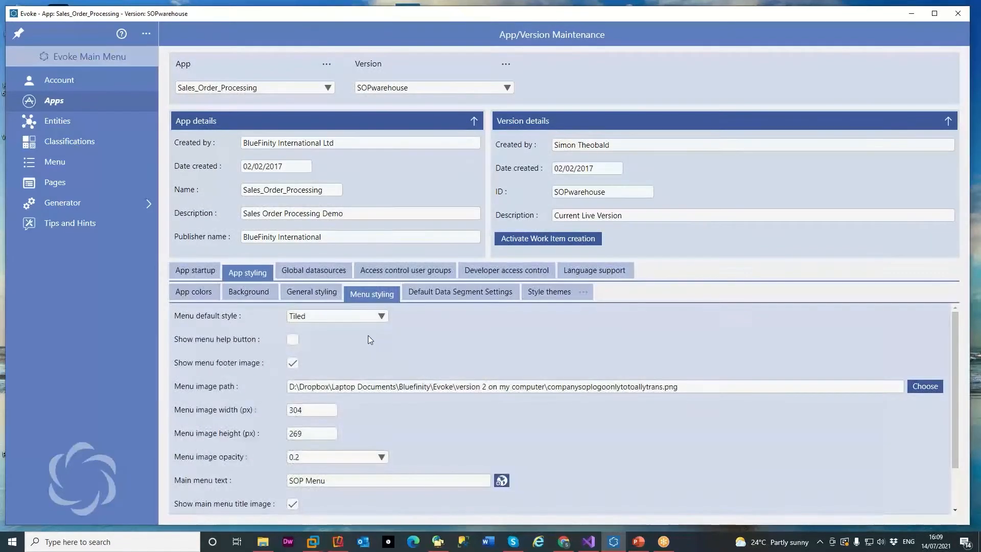
{"action": "scroll", "coordinate": [372, 337], "scroll_direction": "down", "scroll_amount": 1}
{"action": "scroll", "coordinate": [372, 340], "scroll_direction": "up", "scroll_amount": 1}
Review the app's background settings, the available style themes and the custom colors.
{"action": "left_click", "coordinate": [263, 294]}
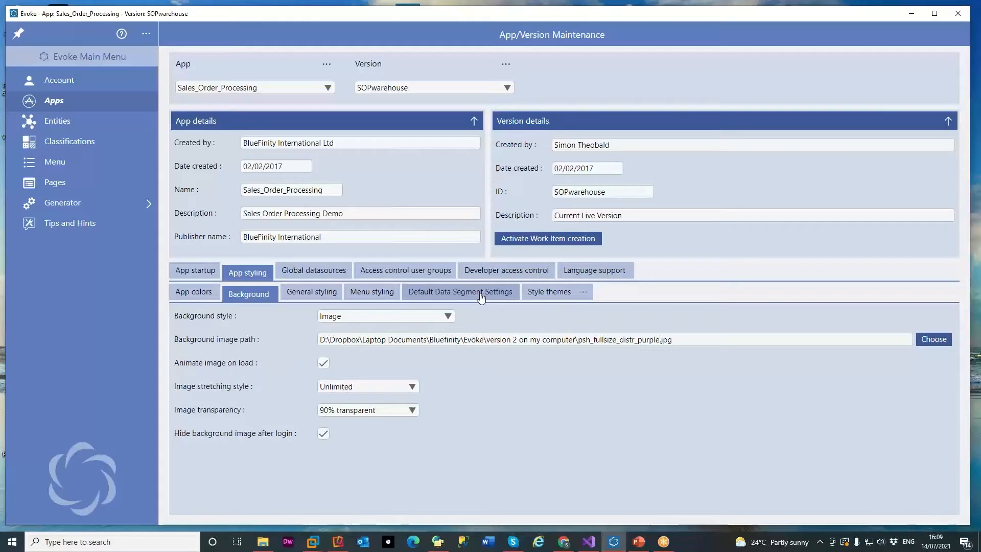
{"action": "left_click", "coordinate": [546, 293]}
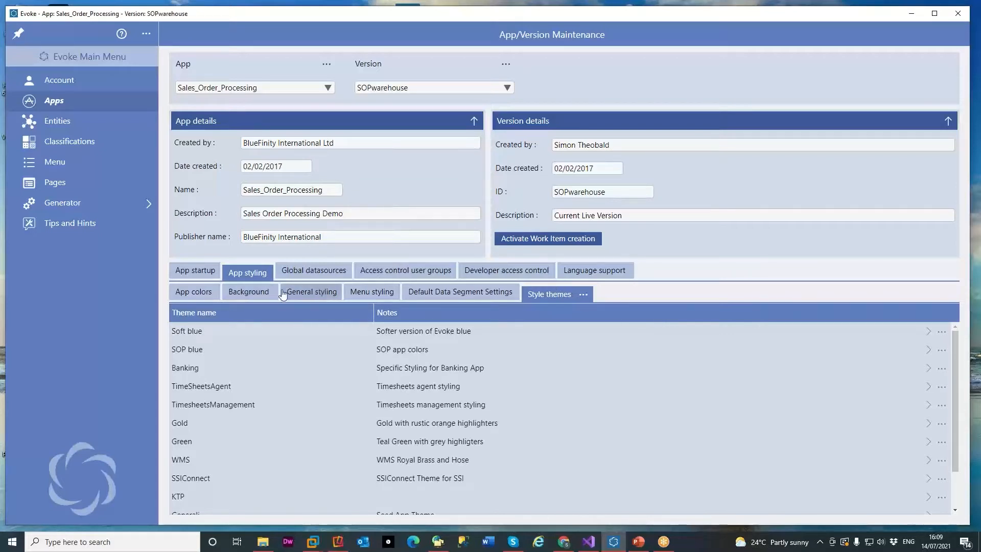
{"action": "left_click", "coordinate": [212, 293]}
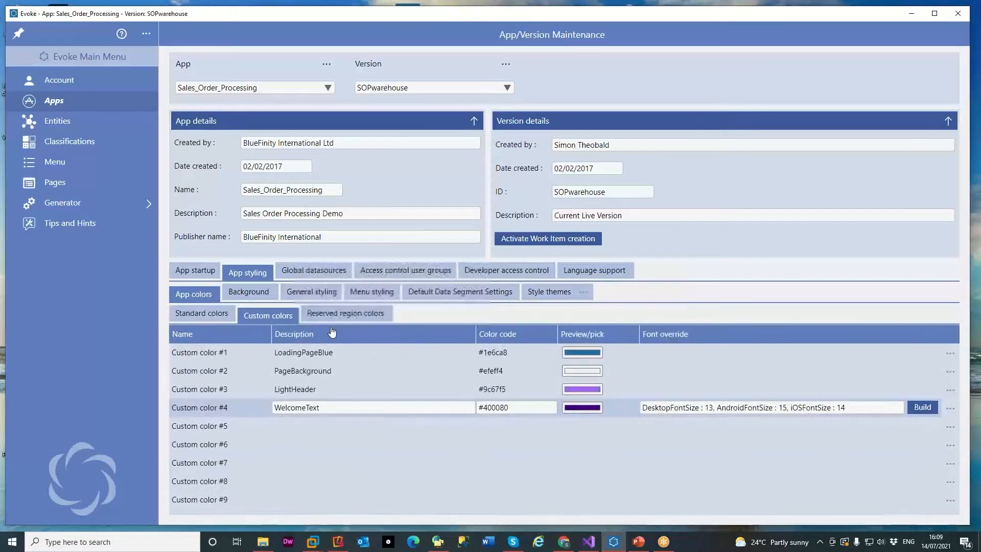
{"action": "left_click", "coordinate": [249, 292]}
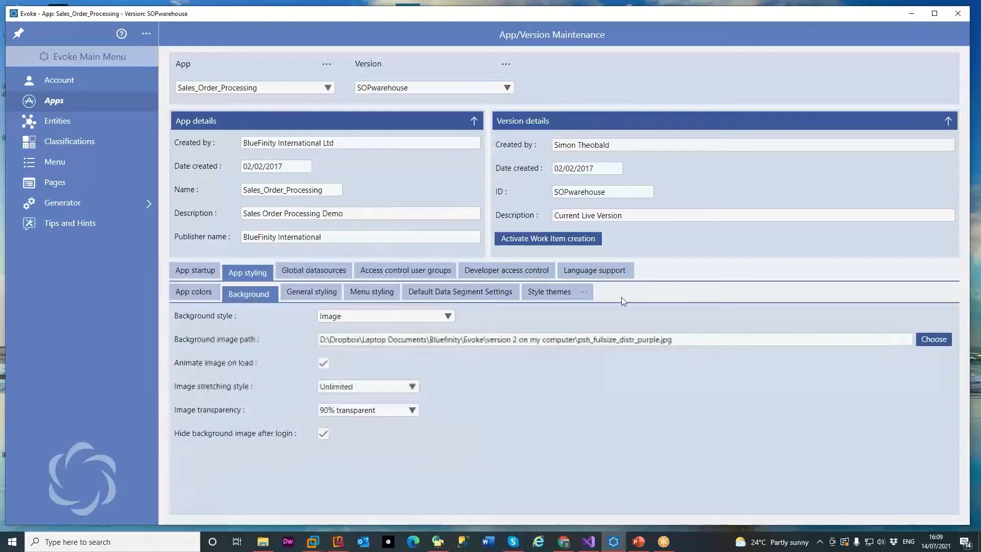
Review the app's language support and browse the list of available languages.
{"action": "left_click", "coordinate": [610, 274]}
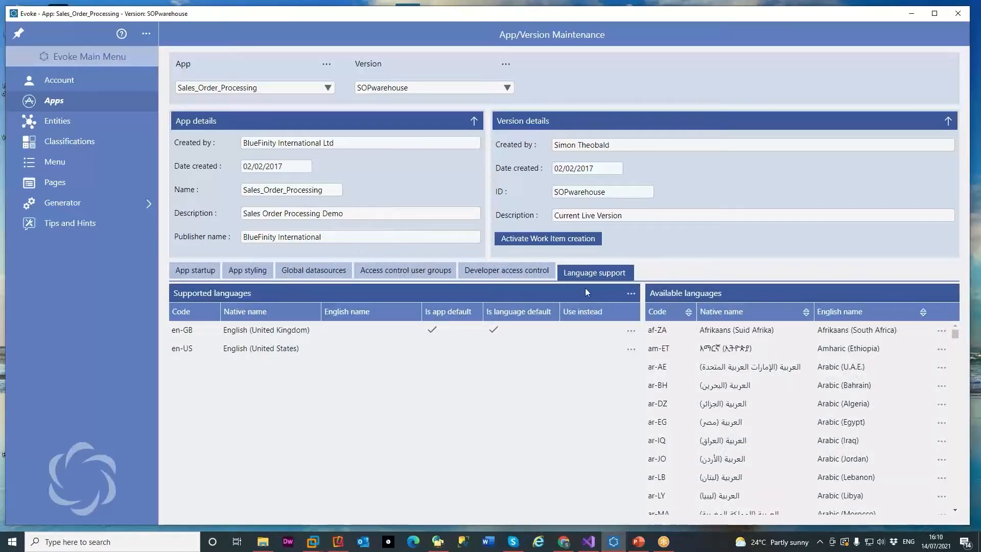
{"action": "scroll", "coordinate": [715, 364], "scroll_direction": "down", "scroll_amount": 10}
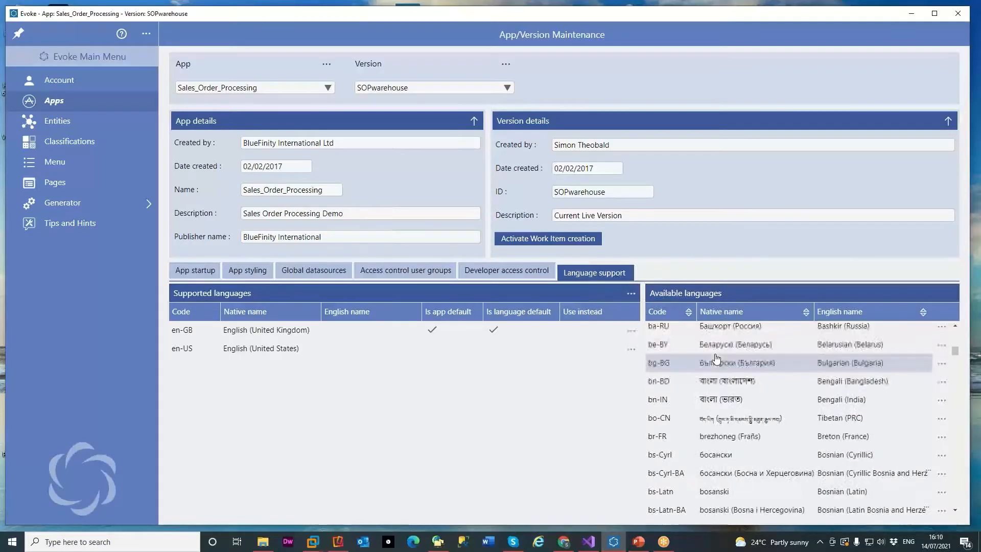
{"action": "scroll", "coordinate": [715, 366], "scroll_direction": "down", "scroll_amount": 12}
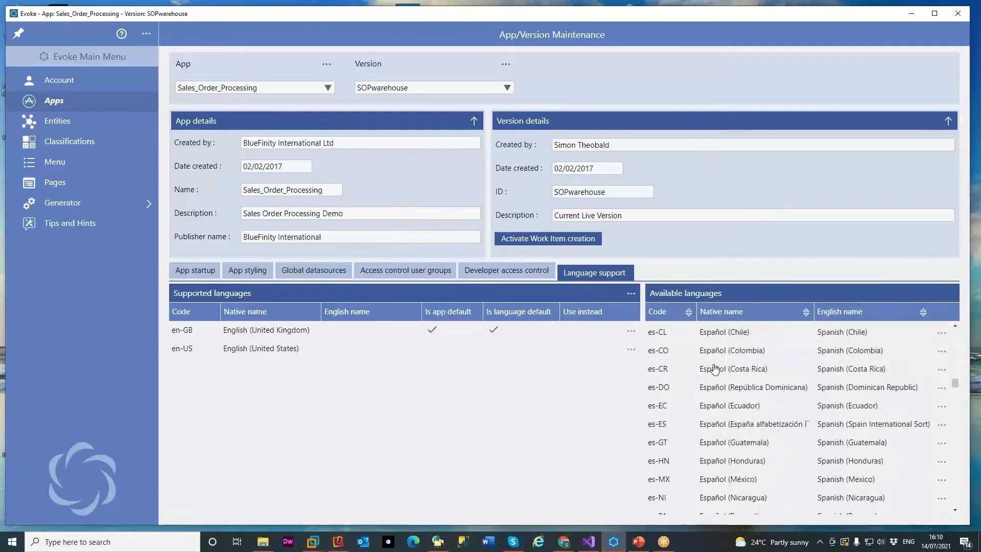
{"action": "scroll", "coordinate": [715, 366], "scroll_direction": "down", "scroll_amount": 12}
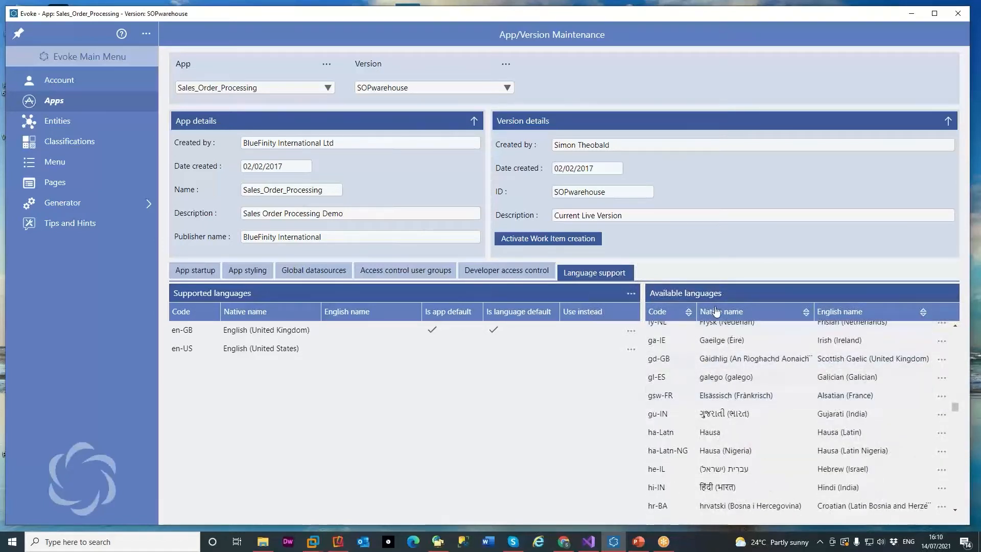
{"action": "scroll", "coordinate": [720, 359], "scroll_direction": "up", "scroll_amount": 5}
{"action": "scroll", "coordinate": [721, 359], "scroll_direction": "up", "scroll_amount": 3}
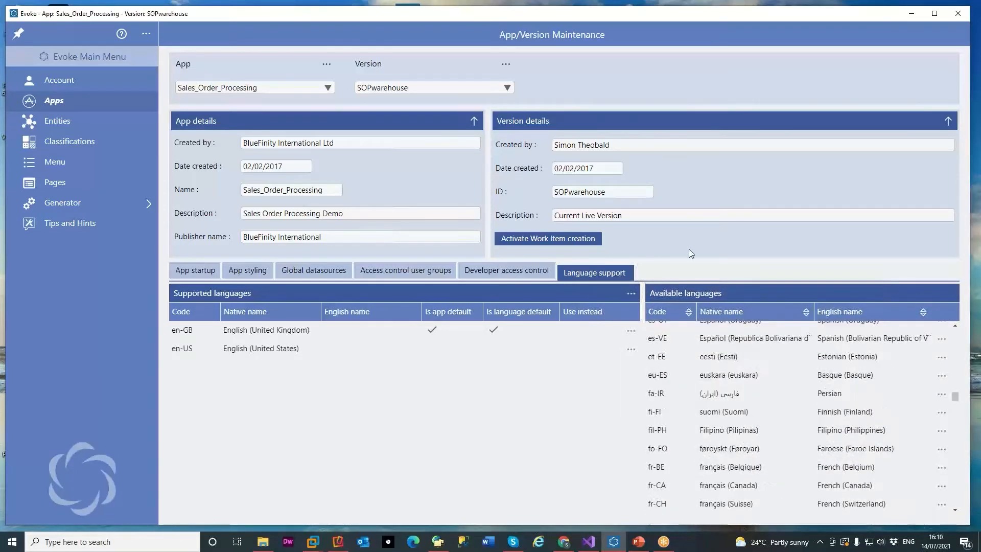
Highlight the version's description text and show the app's access control user groups.
{"action": "left_click", "coordinate": [637, 215]}
{"action": "left_click_drag", "start_coordinate": [621, 221], "coordinate": [549, 223]}
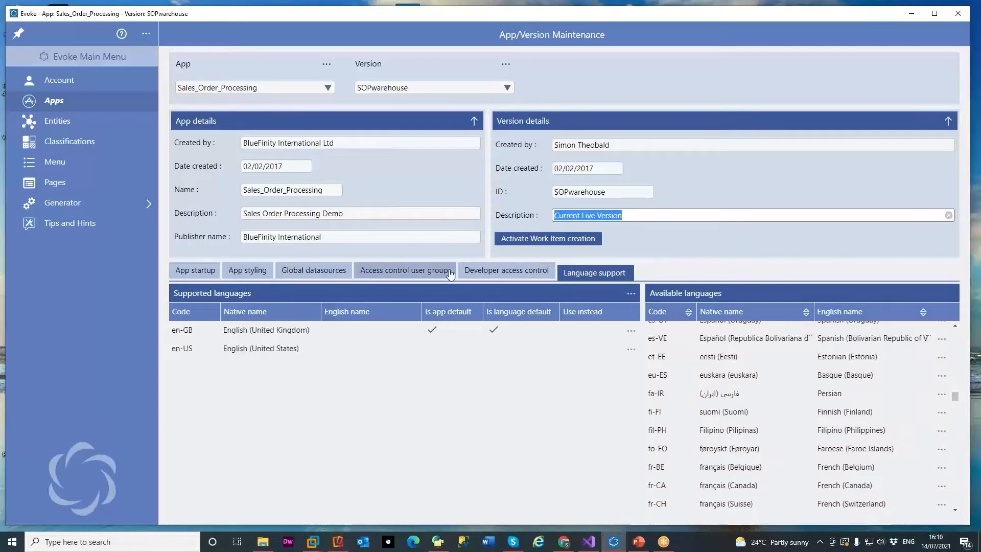
{"action": "left_click", "coordinate": [410, 271]}
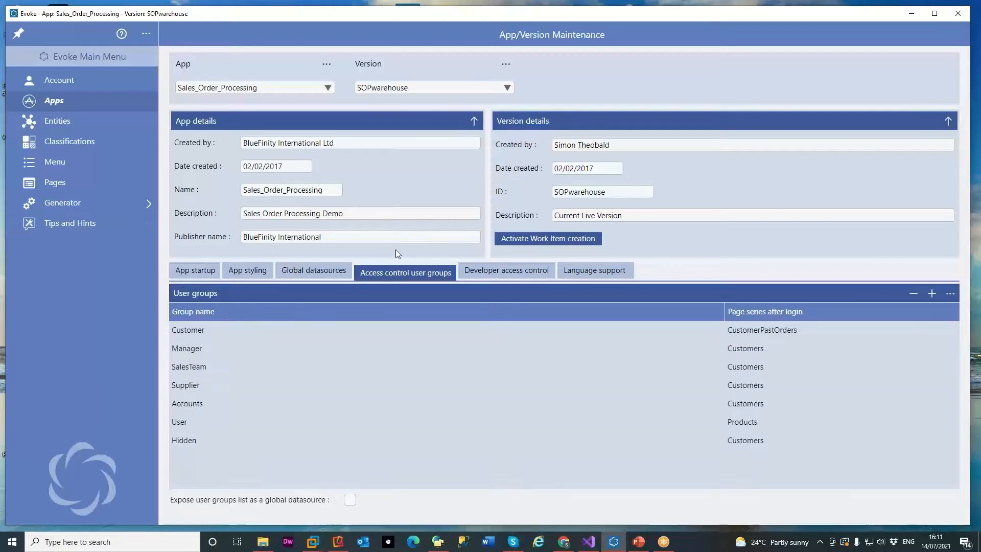
{"action": "left_click", "coordinate": [344, 211]}
Open the generator's repository definitions and test the connection of the MV repository.
{"action": "left_click", "coordinate": [80, 205]}
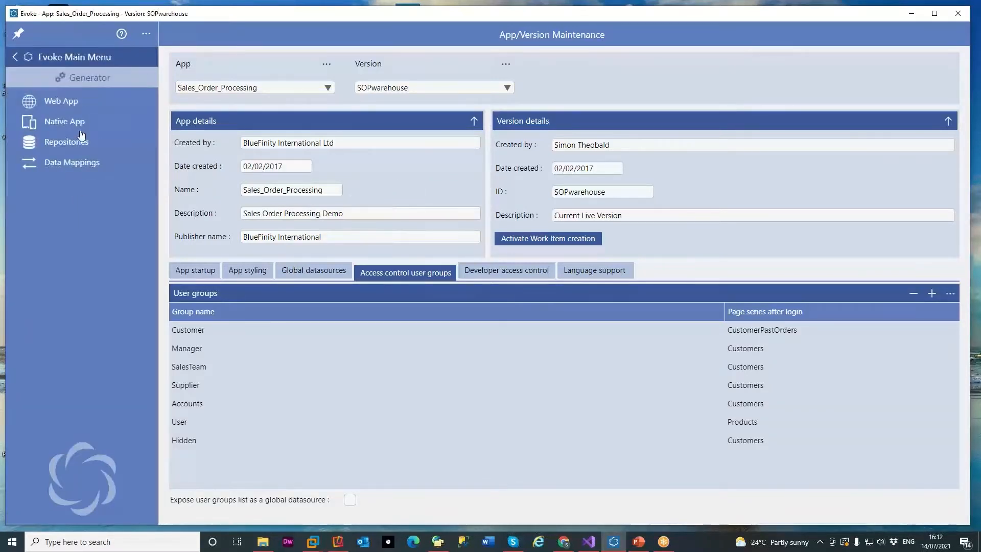
{"action": "left_click", "coordinate": [75, 146]}
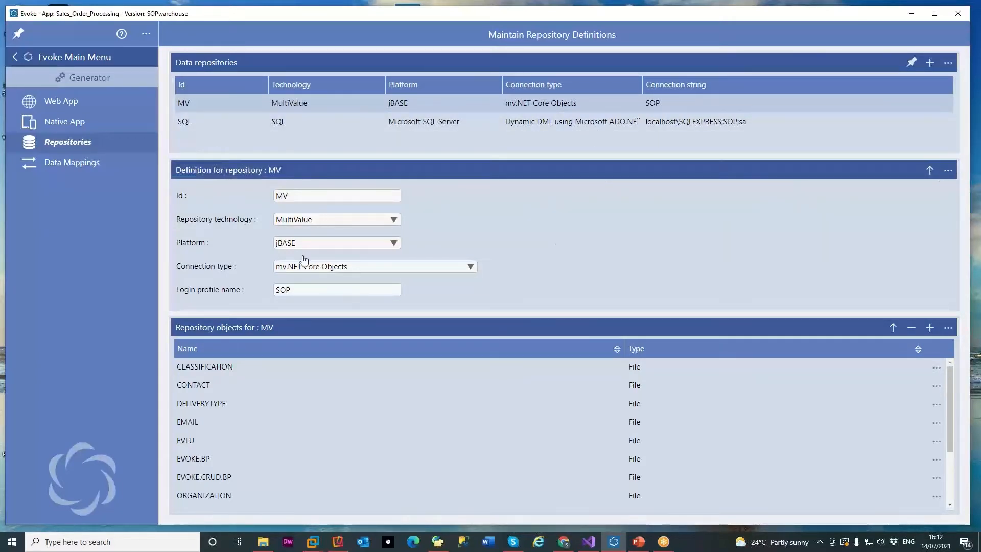
{"action": "left_click", "coordinate": [949, 170]}
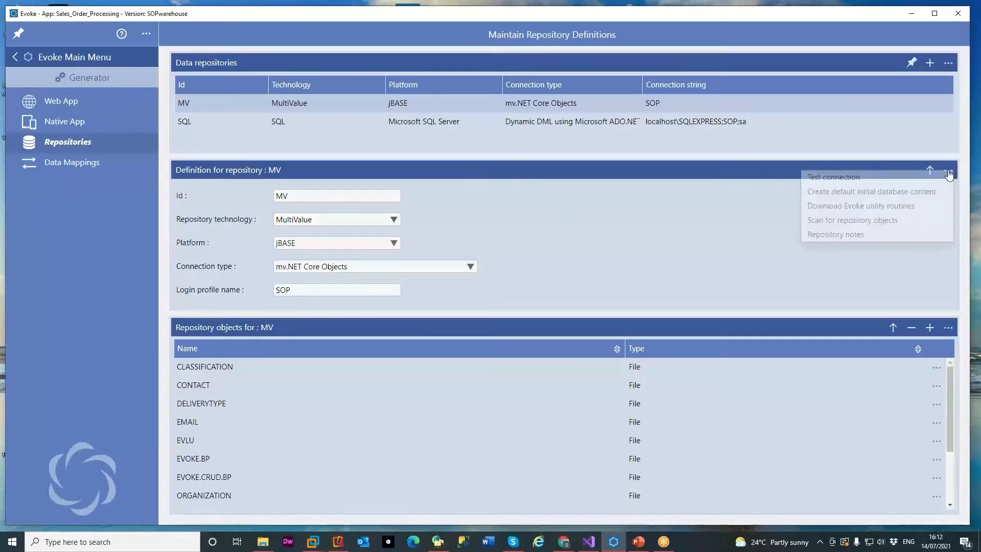
{"action": "left_click", "coordinate": [869, 178]}
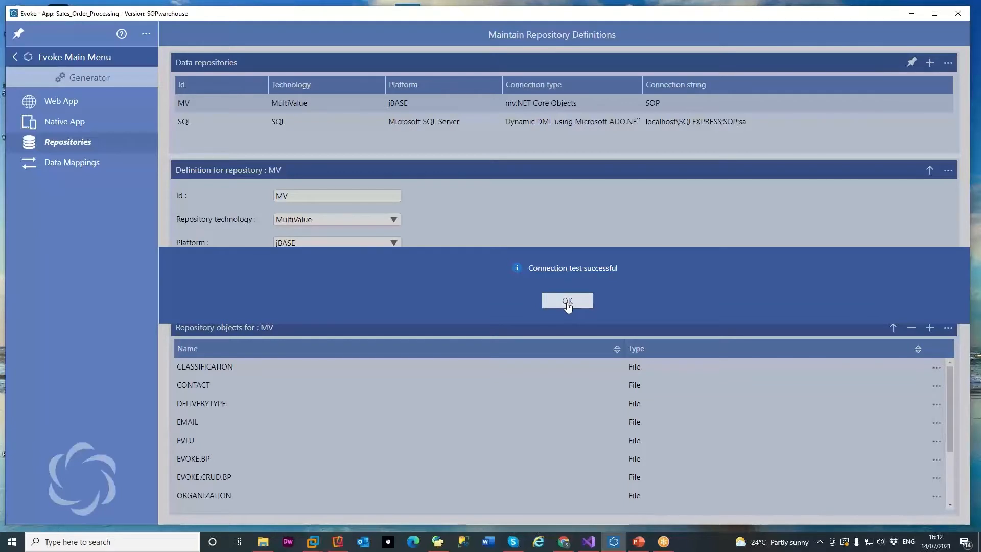
{"action": "left_click", "coordinate": [567, 301]}
Examine the MV repository's list of objects and its available connection types.
{"action": "scroll", "coordinate": [286, 384], "scroll_direction": "down", "scroll_amount": 2}
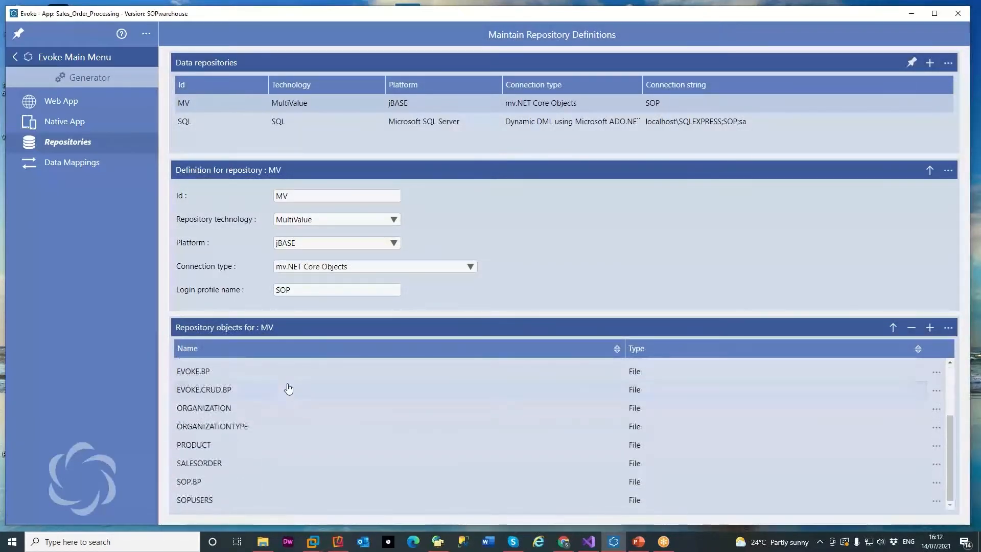
{"action": "scroll", "coordinate": [264, 424], "scroll_direction": "up", "scroll_amount": 2}
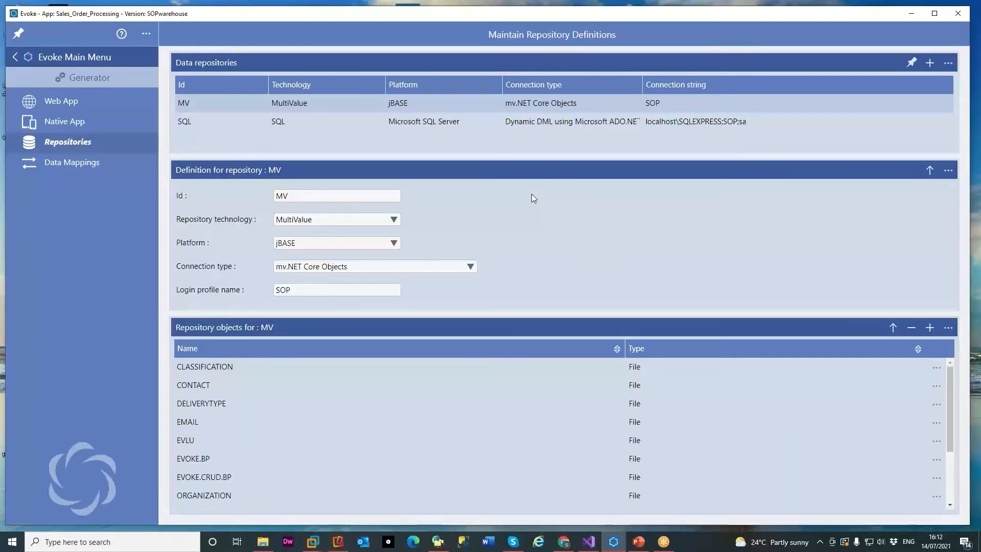
{"action": "left_click", "coordinate": [471, 271]}
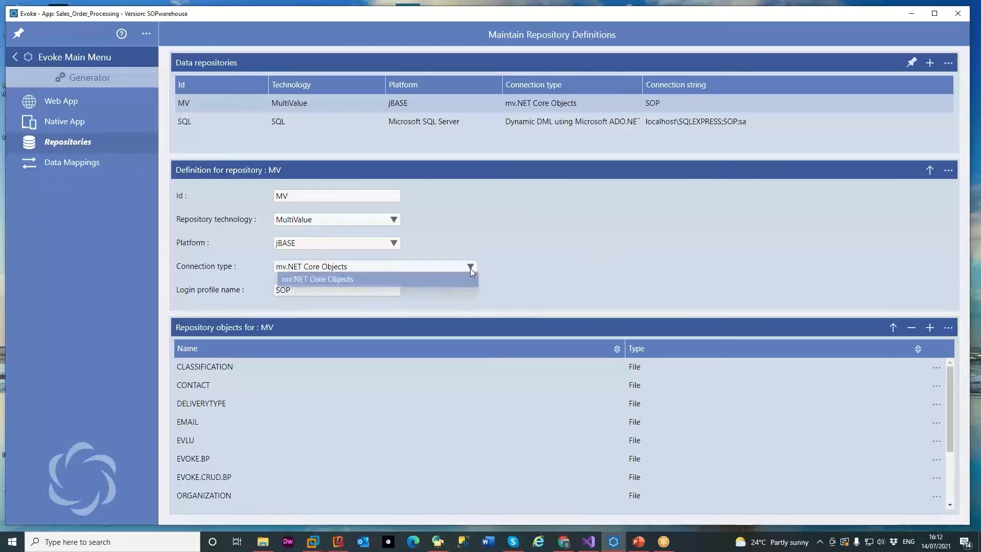
{"action": "left_click", "coordinate": [485, 243]}
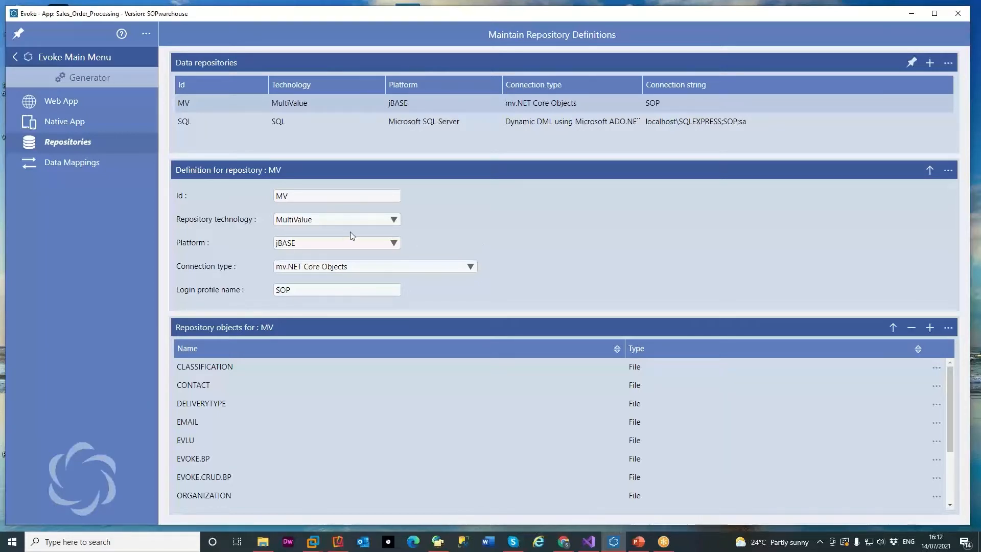
Try the UniData/UniVerse platform on the MV repository to check its connection types, and discard the change.
{"action": "left_click", "coordinate": [394, 244]}
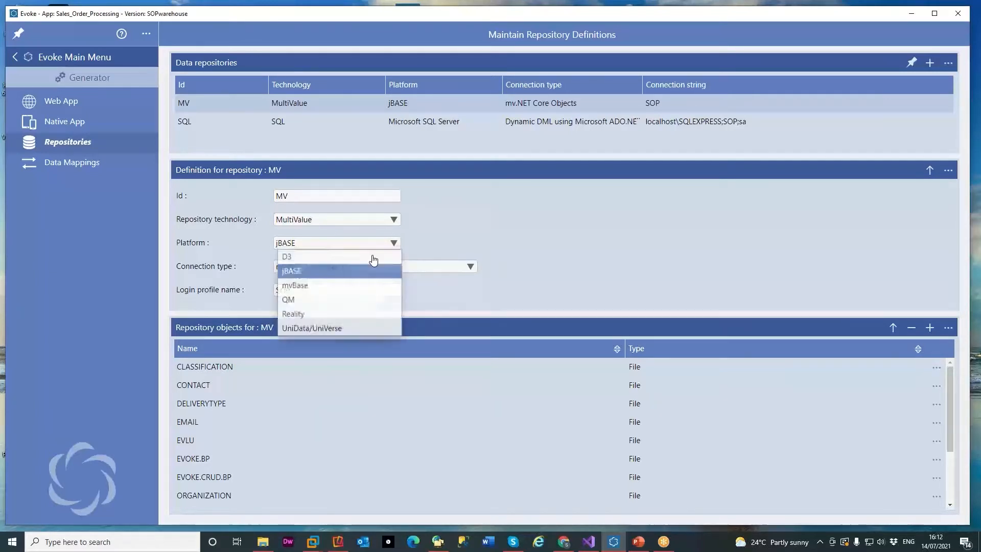
{"action": "left_click", "coordinate": [340, 327]}
{"action": "left_click", "coordinate": [469, 267]}
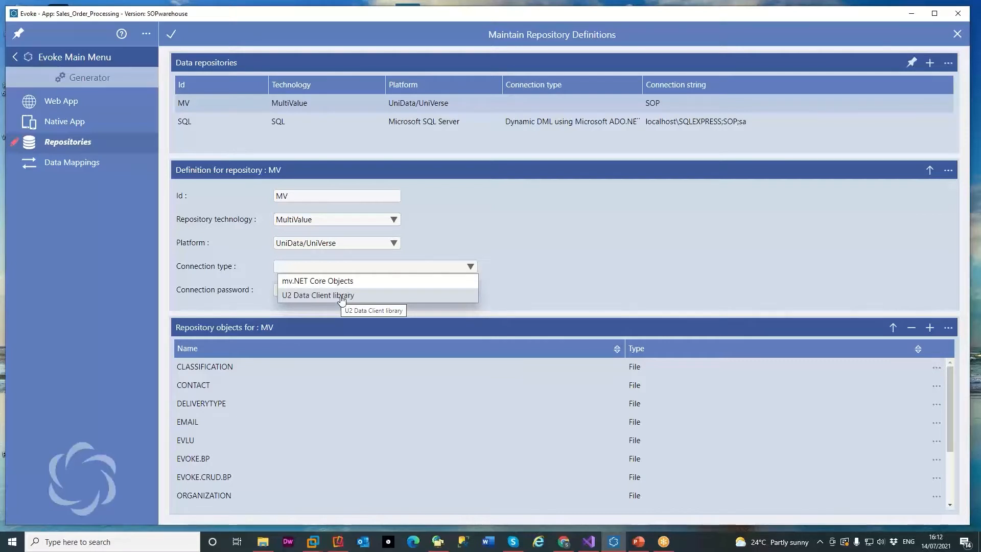
{"action": "left_click", "coordinate": [514, 234]}
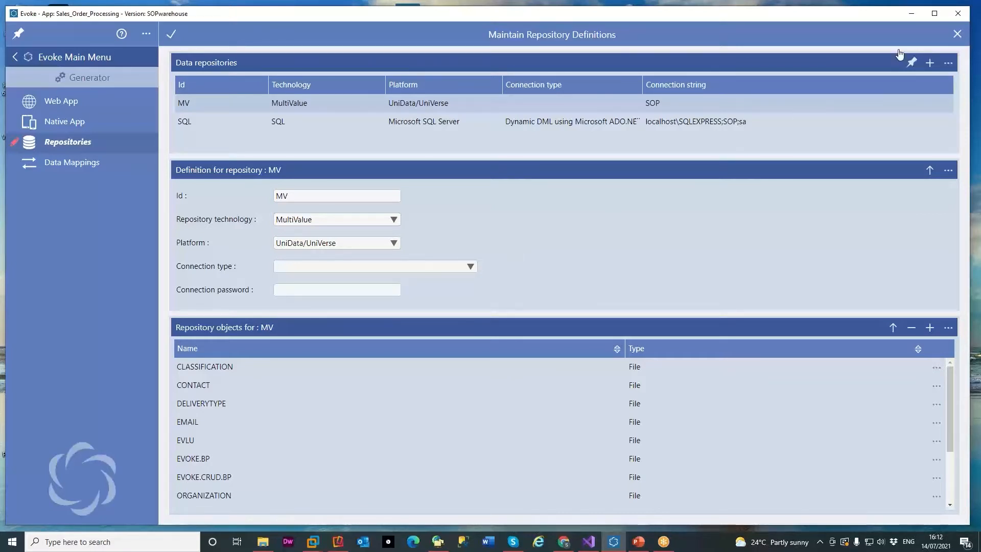
{"action": "left_click", "coordinate": [957, 34]}
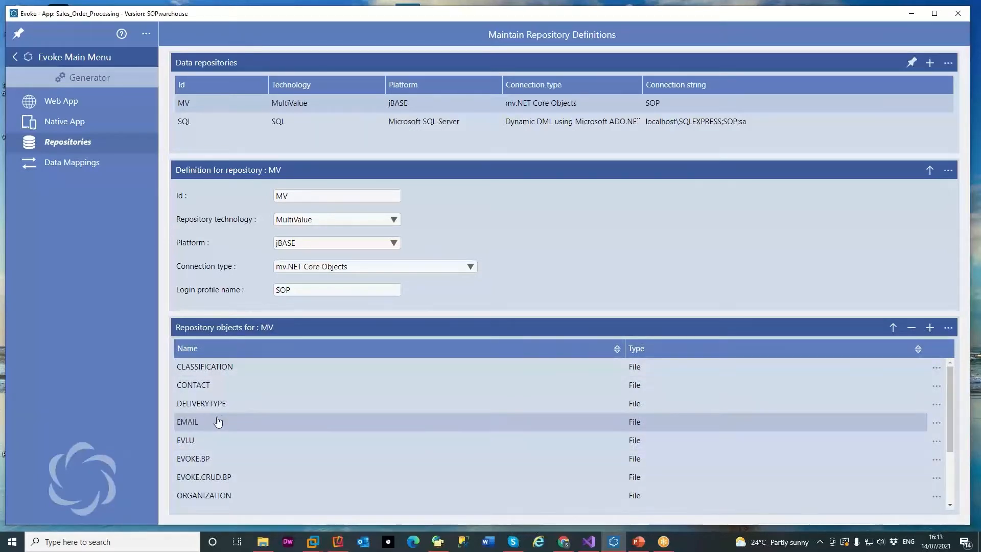
Check the DELIVERYTYPE import options and inspect the Boolean data conversion of AppUser's OnMeteredConnection property in the MV data mappings.
{"action": "left_click", "coordinate": [938, 405]}
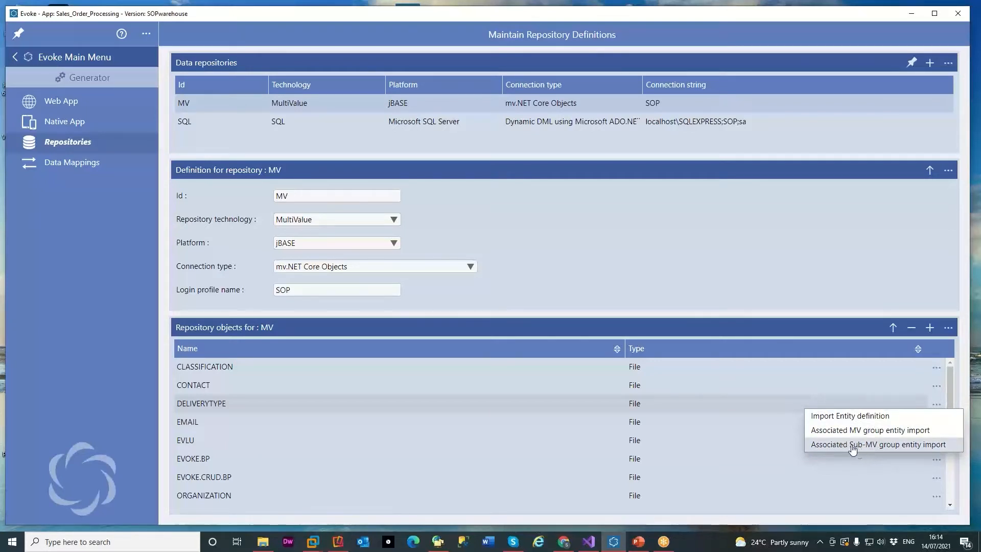
{"action": "left_click", "coordinate": [72, 164]}
{"action": "left_click", "coordinate": [308, 121]}
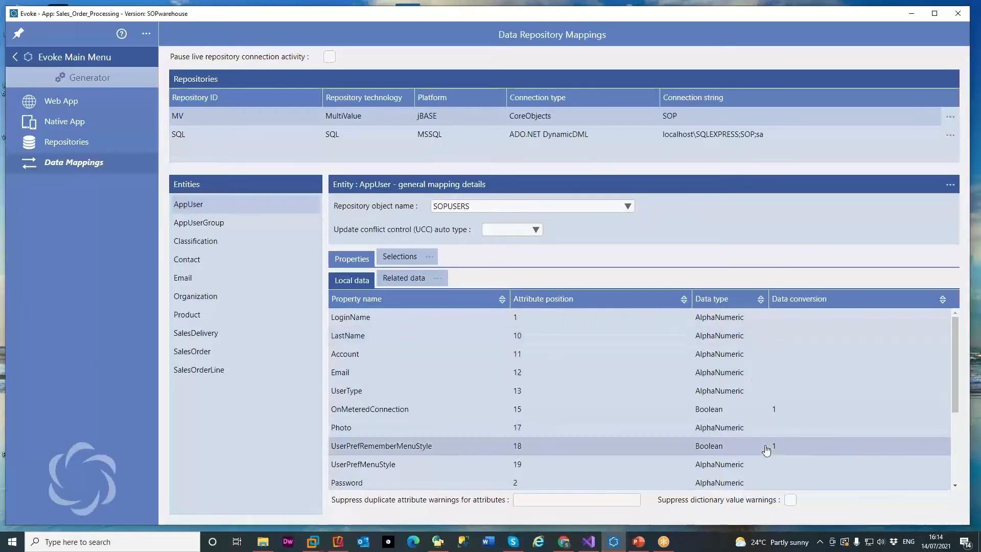
{"action": "left_click", "coordinate": [812, 411]}
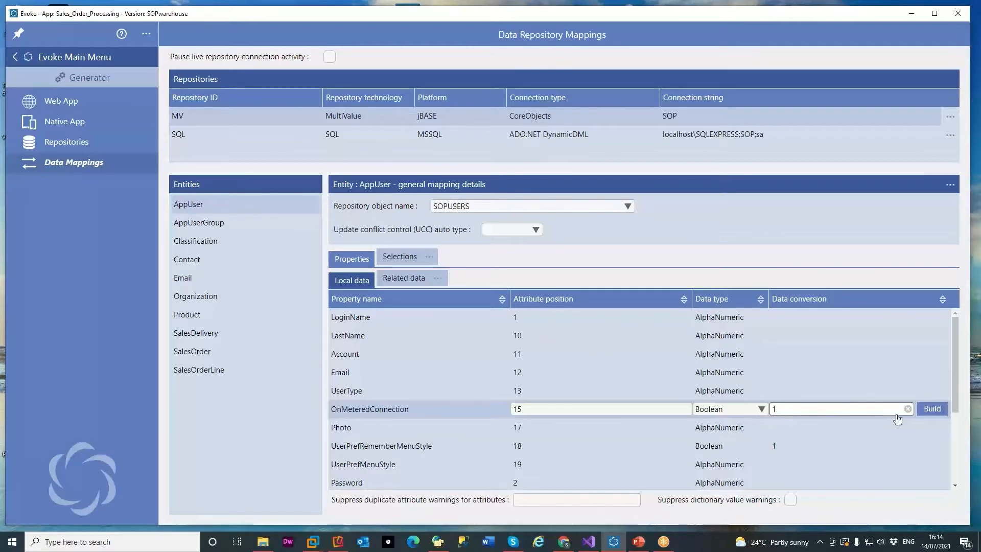
{"action": "left_click", "coordinate": [931, 410]}
{"action": "left_click", "coordinate": [932, 411]}
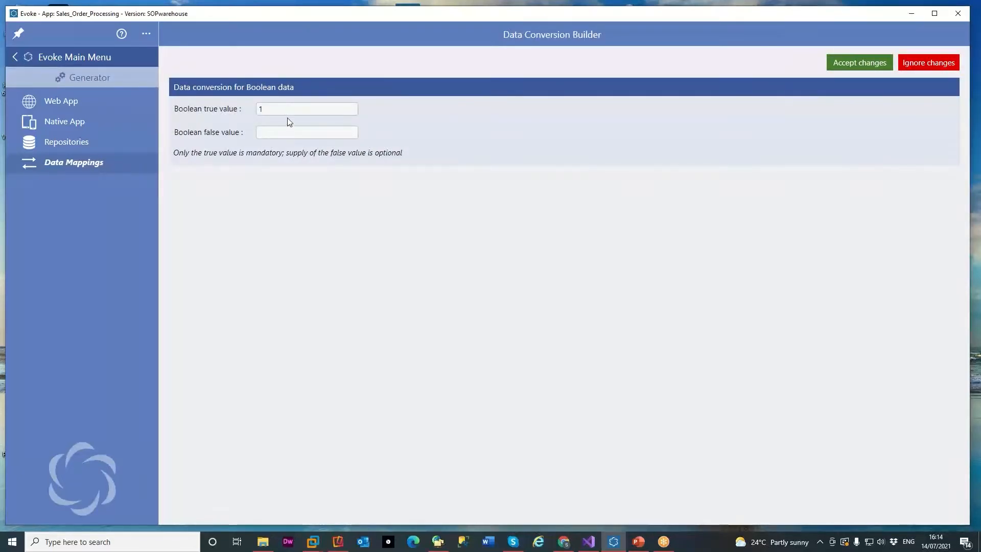
{"action": "left_click", "coordinate": [916, 67]}
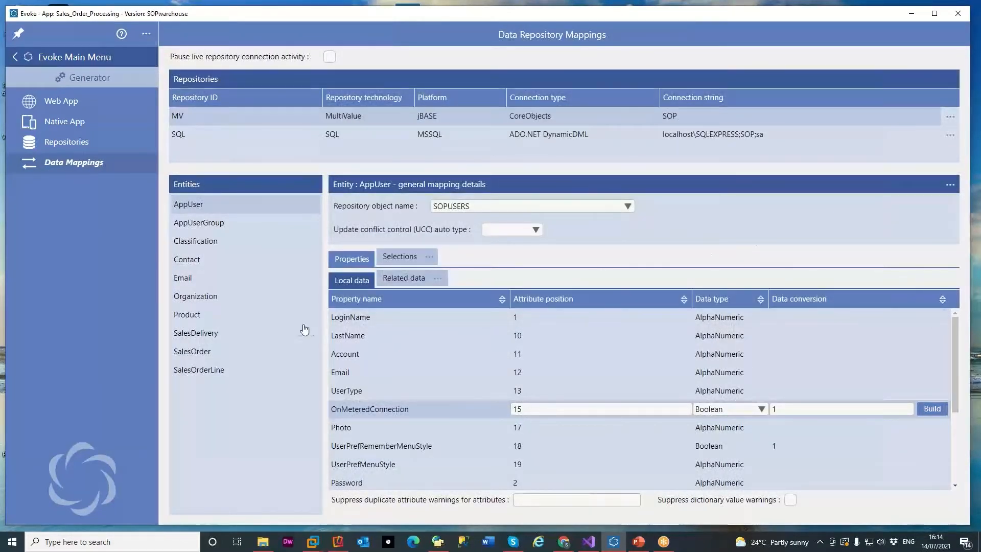
Inspect the SalesOrder entity's related data mappings and the entity key storage options for its Customer property.
{"action": "left_click", "coordinate": [200, 355]}
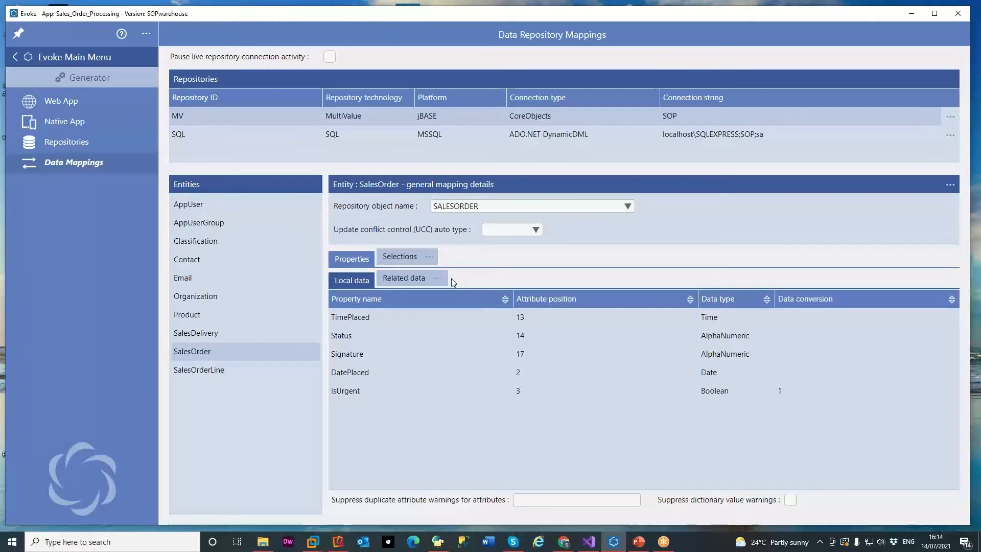
{"action": "left_click", "coordinate": [420, 280]}
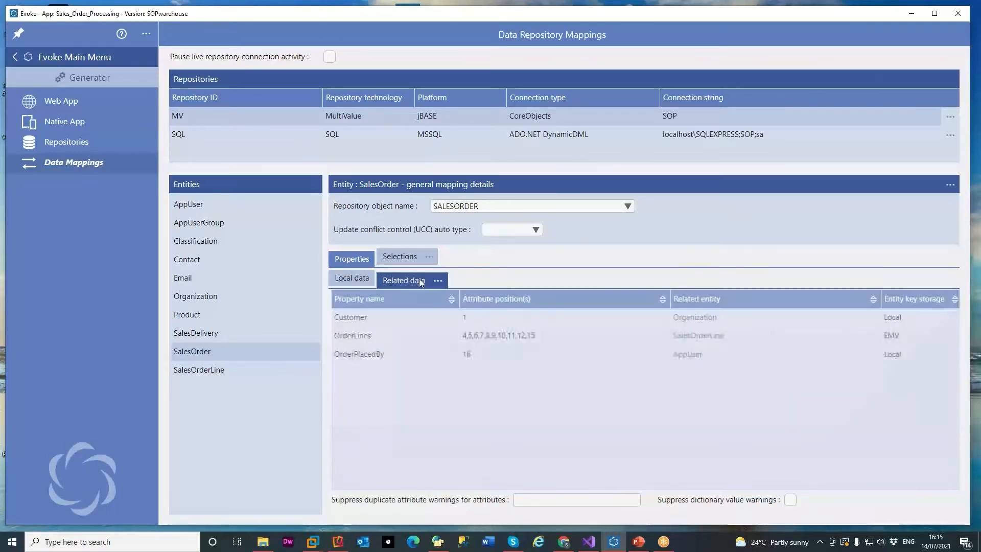
{"action": "left_click", "coordinate": [912, 323]}
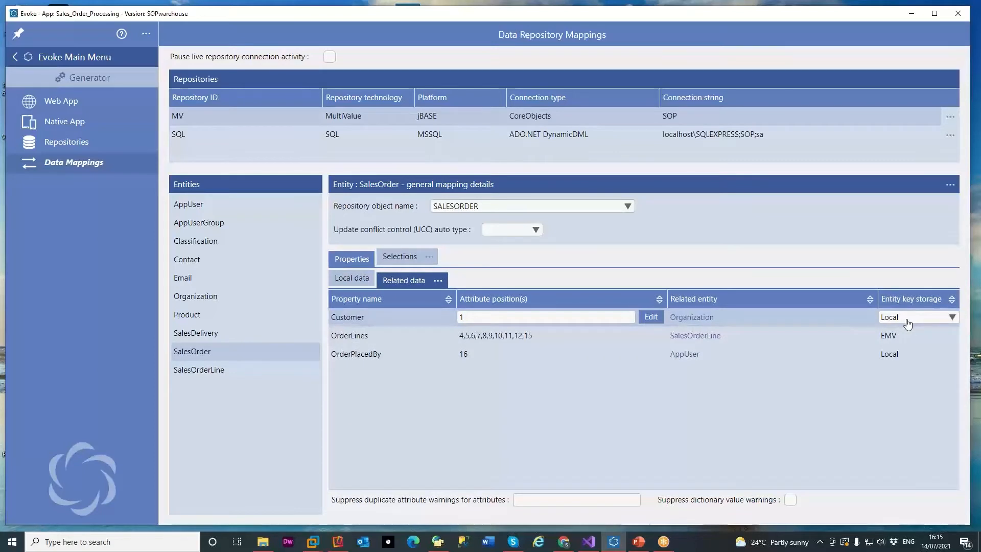
{"action": "left_click", "coordinate": [915, 318]}
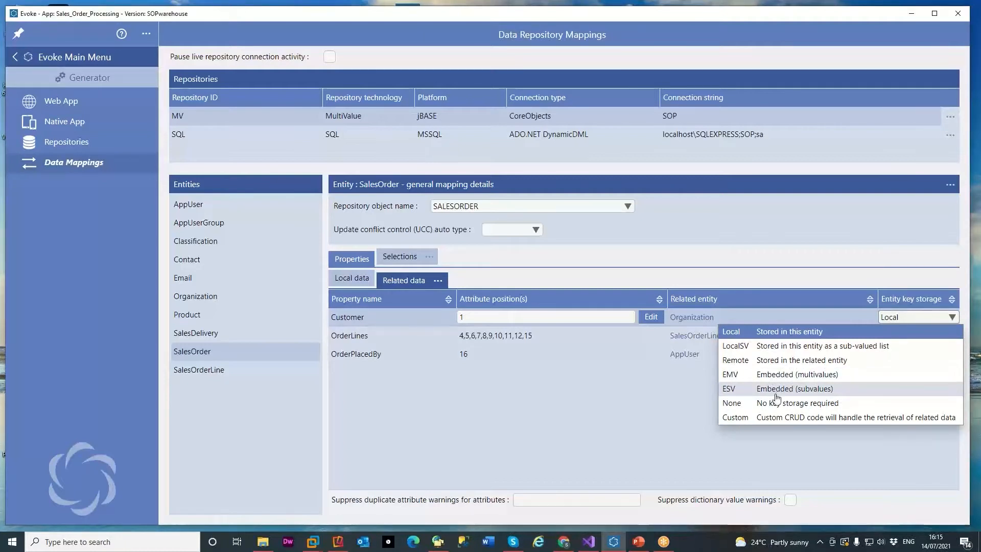
{"action": "left_click", "coordinate": [783, 243]}
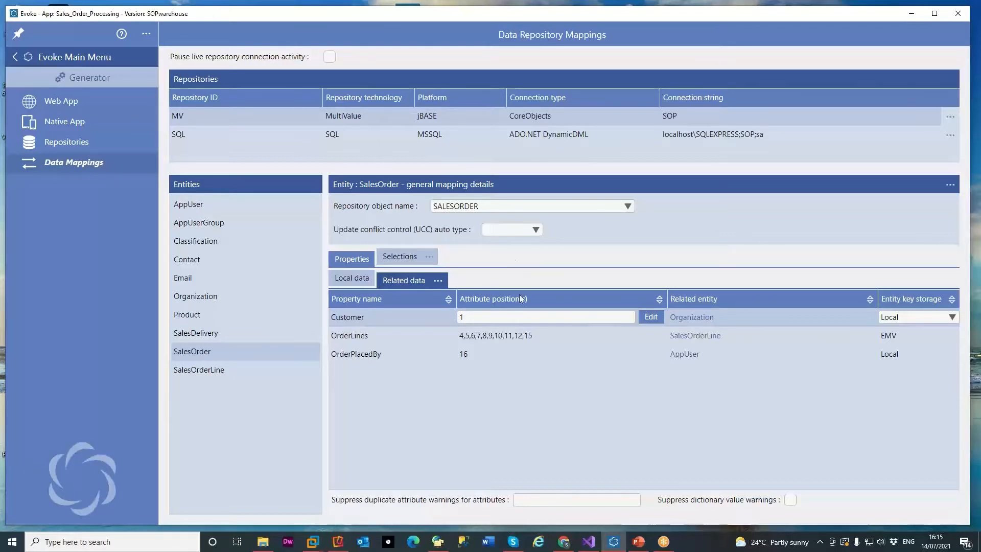
Inspect the FirstName and LastName property details of the AppUser entity.
{"action": "left_click", "coordinate": [85, 56]}
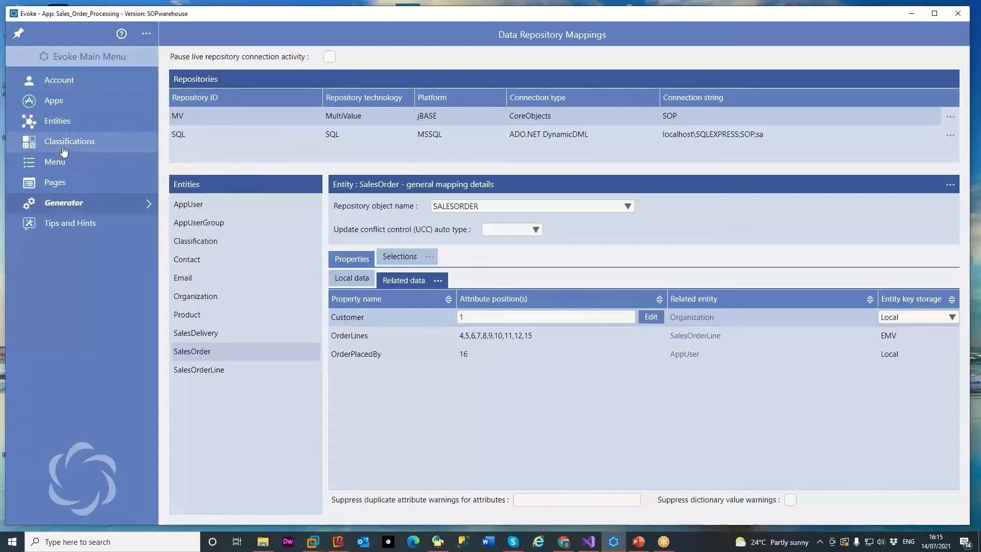
{"action": "left_click", "coordinate": [73, 122]}
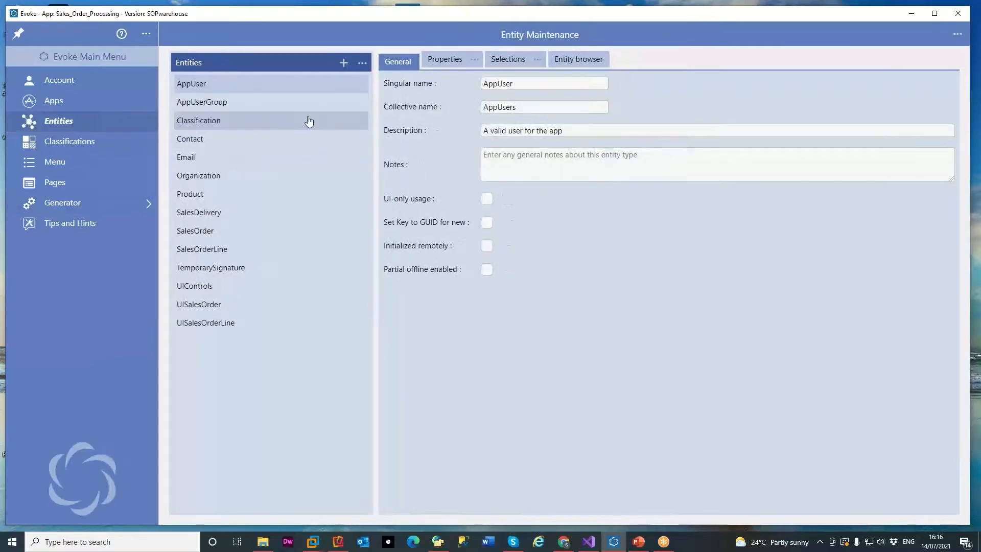
{"action": "left_click", "coordinate": [451, 62]}
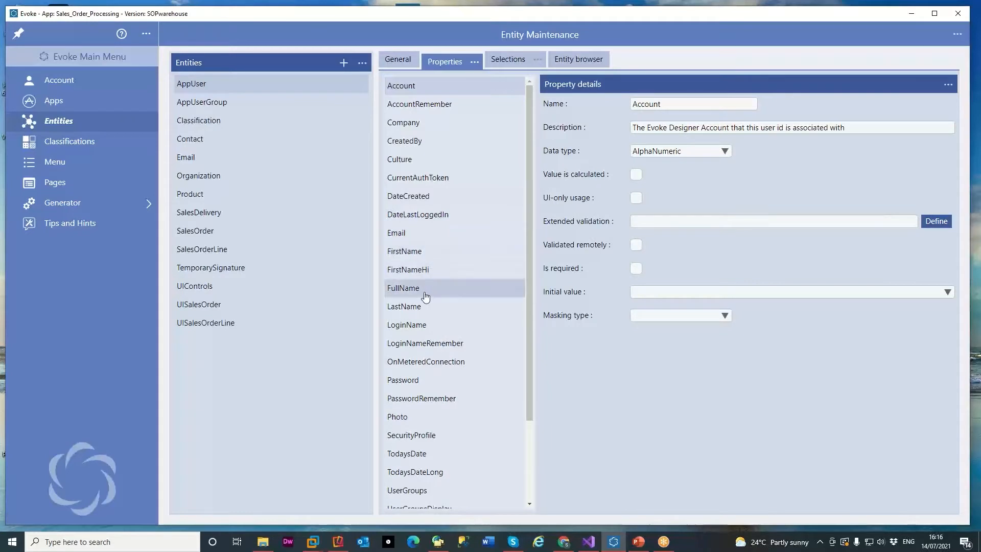
{"action": "left_click", "coordinate": [418, 252]}
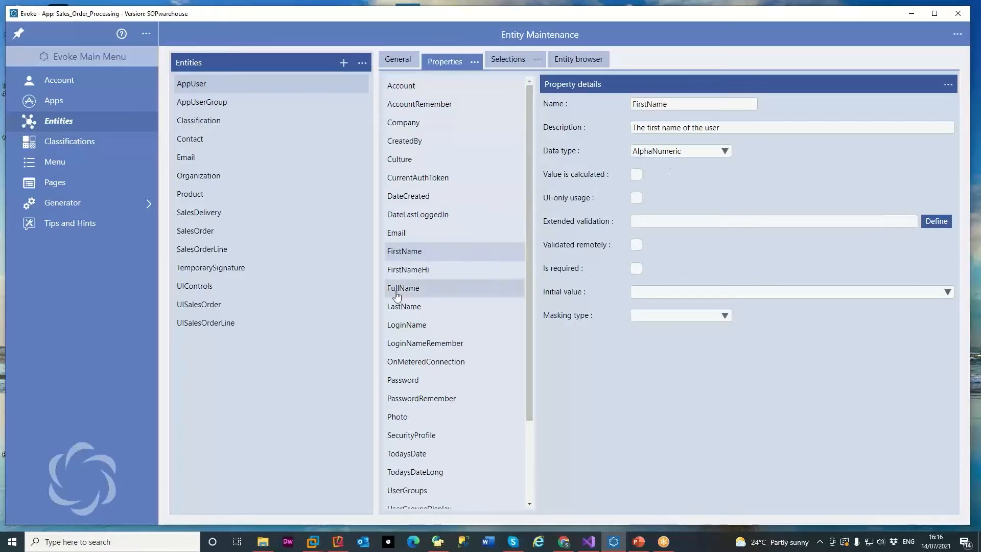
{"action": "left_click", "coordinate": [406, 308]}
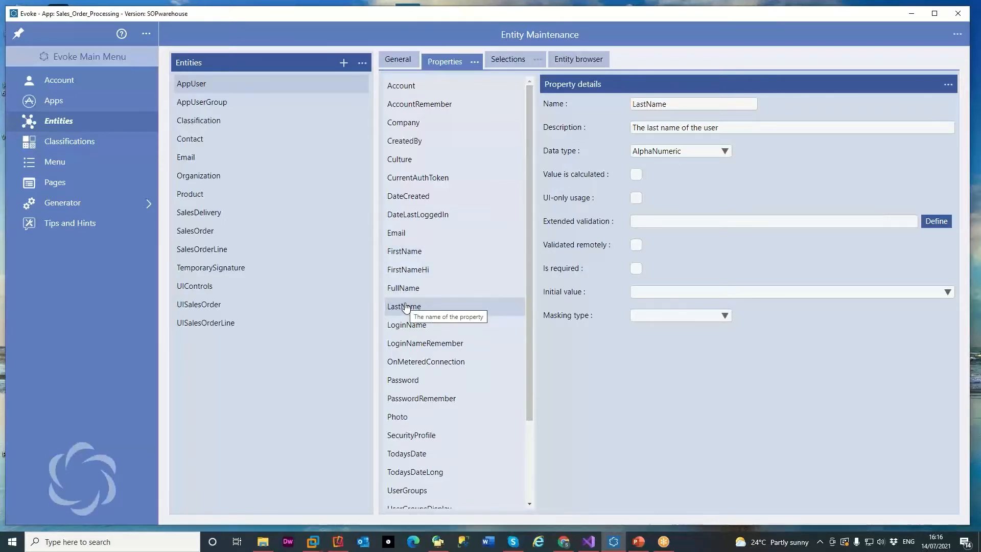
Inspect AppUser's FullName property: its concatenation of FirstName and LastName, the calculation types and the data types, rejecting any changes to the calculation.
{"action": "left_click", "coordinate": [429, 288]}
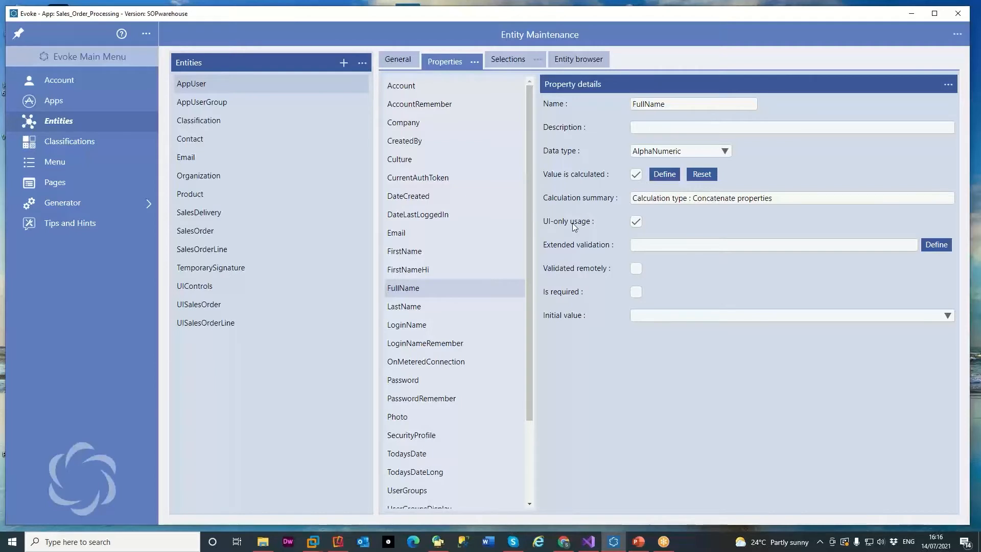
{"action": "left_click", "coordinate": [665, 174]}
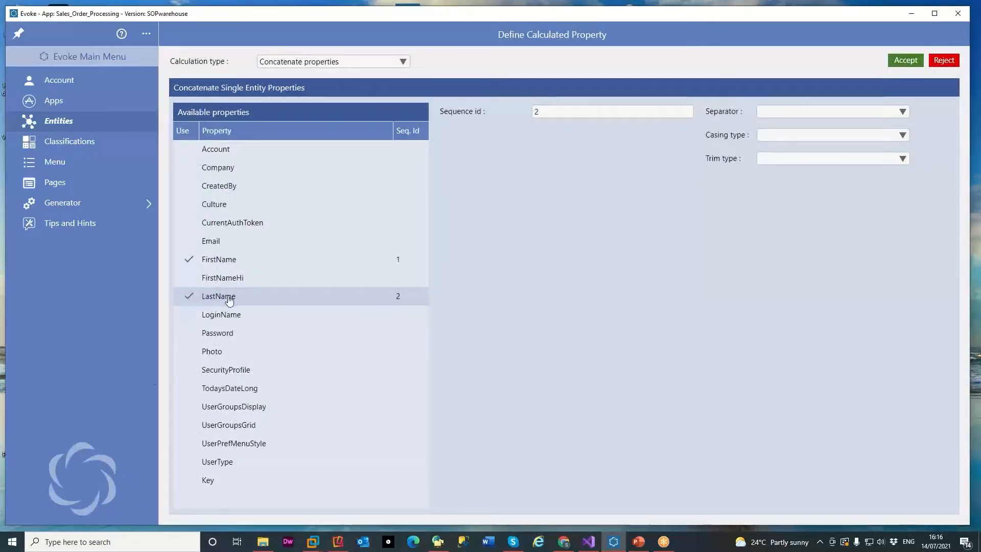
{"action": "left_click", "coordinate": [761, 113]}
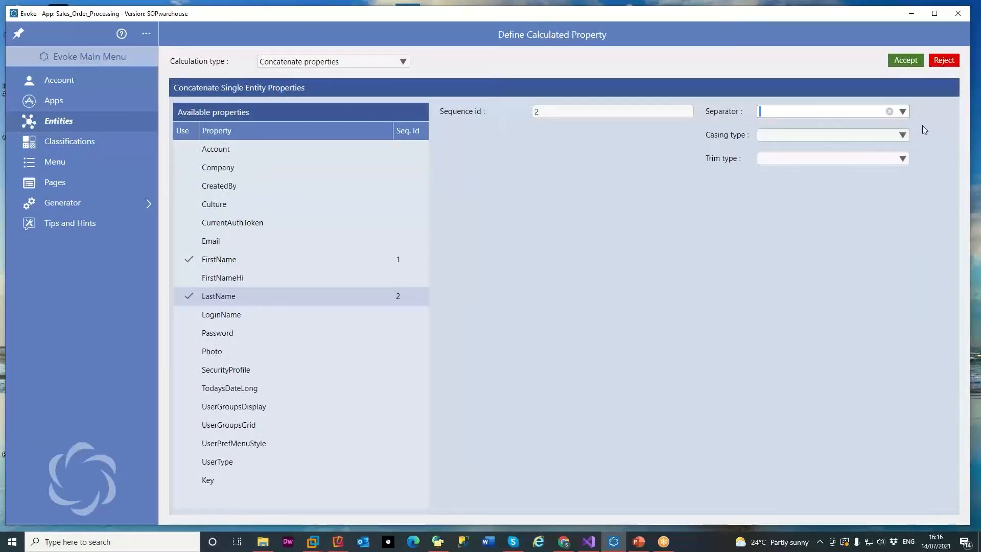
{"action": "left_click", "coordinate": [901, 134]}
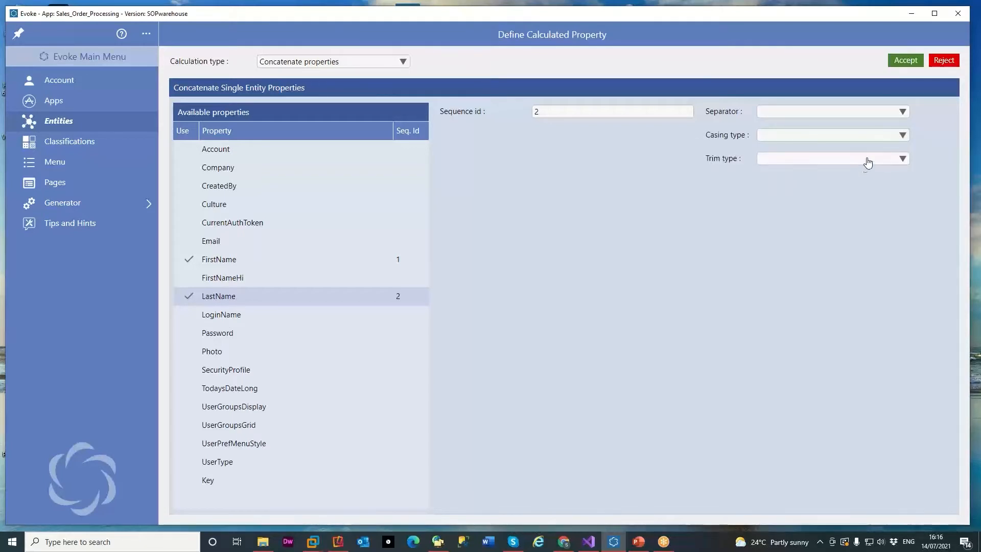
{"action": "left_click", "coordinate": [868, 161]}
{"action": "left_click", "coordinate": [402, 64]}
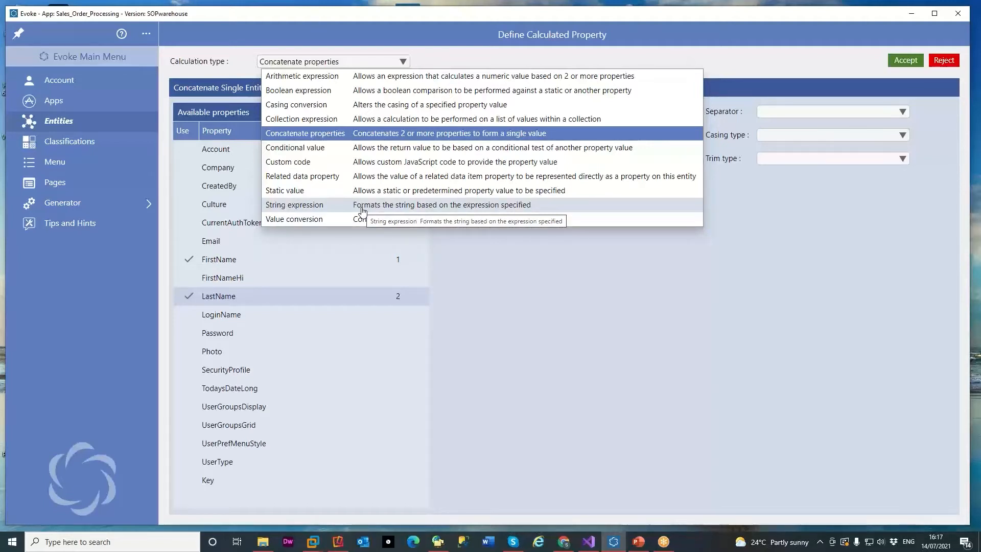
{"action": "left_click", "coordinate": [509, 55]}
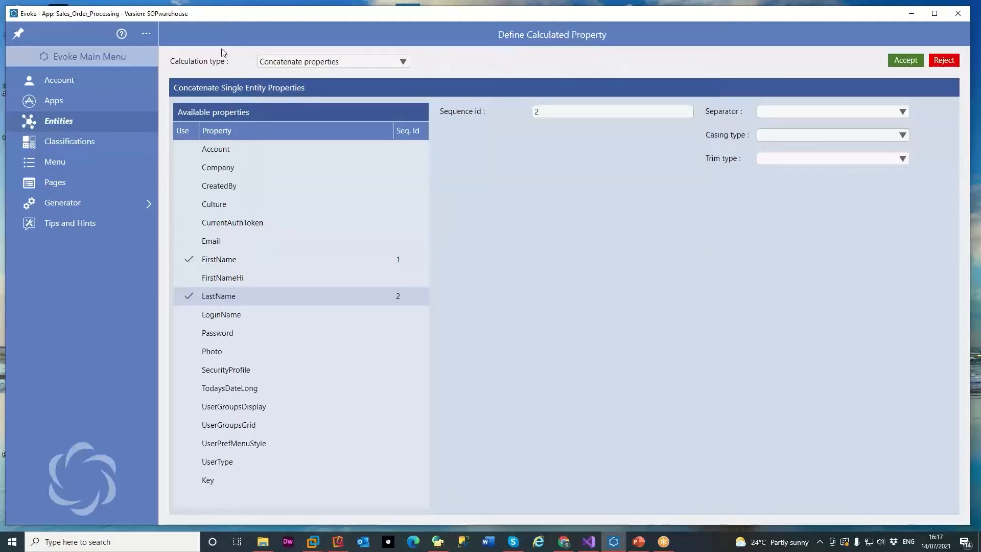
{"action": "left_click", "coordinate": [944, 61]}
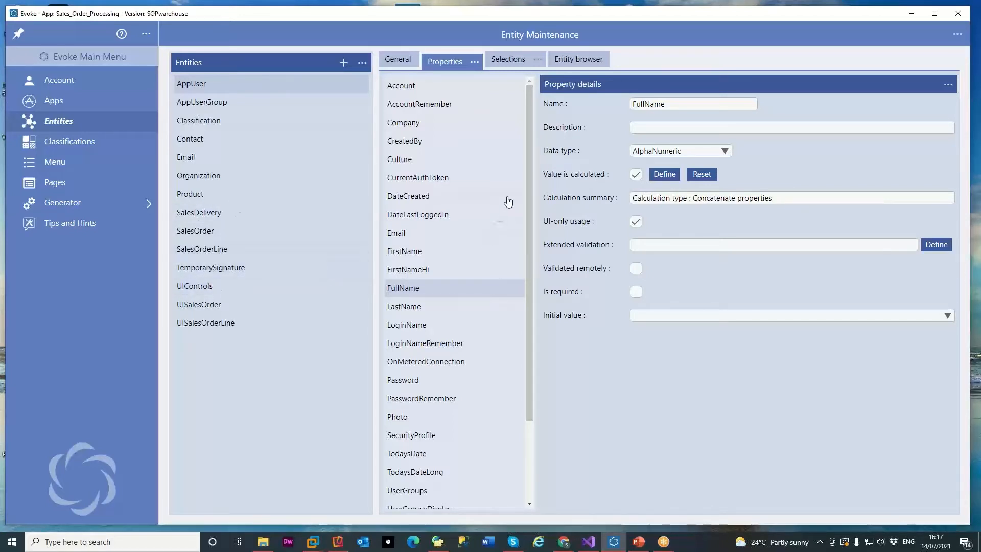
{"action": "left_click", "coordinate": [725, 152]}
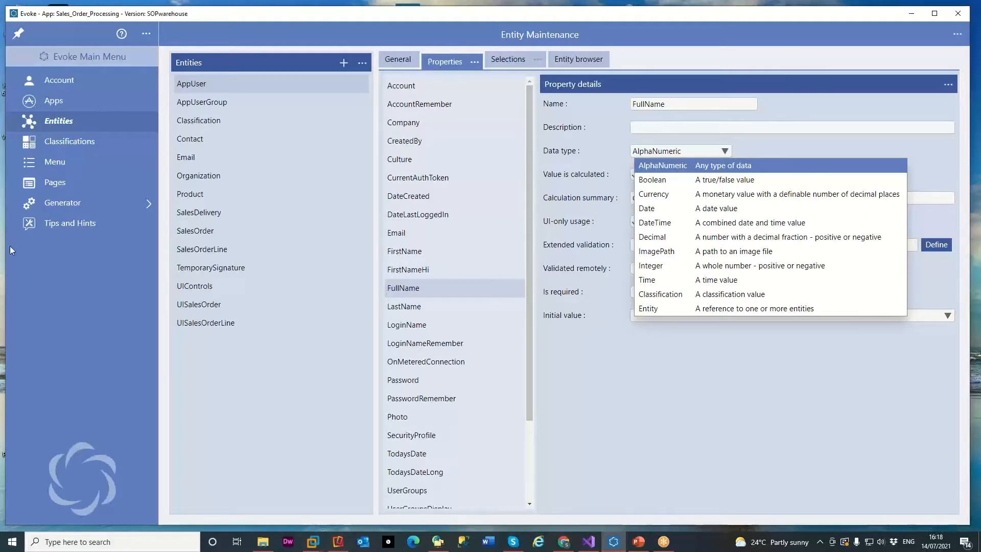
{"action": "left_click", "coordinate": [59, 166]}
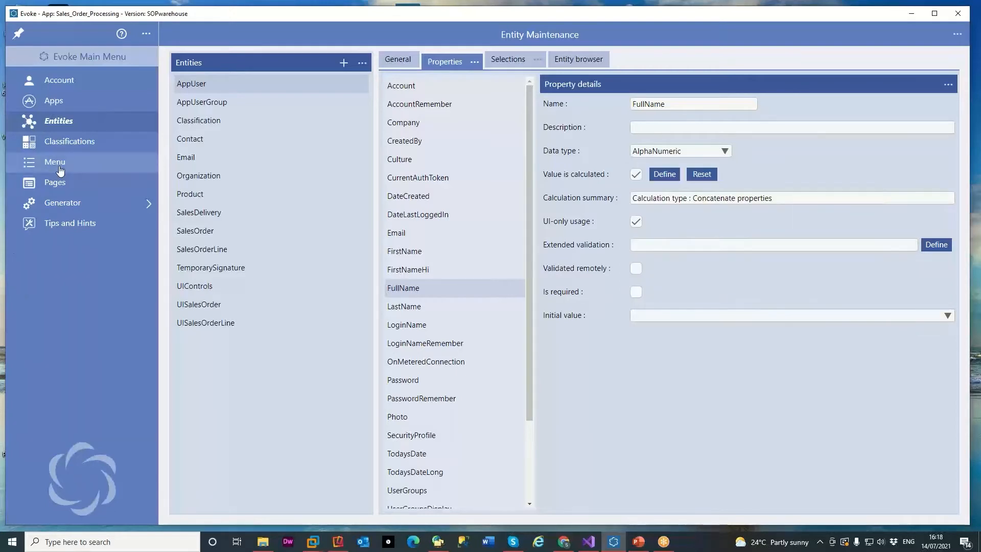
Examine the details of the Information and Customers nodes in the app's menu structure.
{"action": "left_click", "coordinate": [61, 166]}
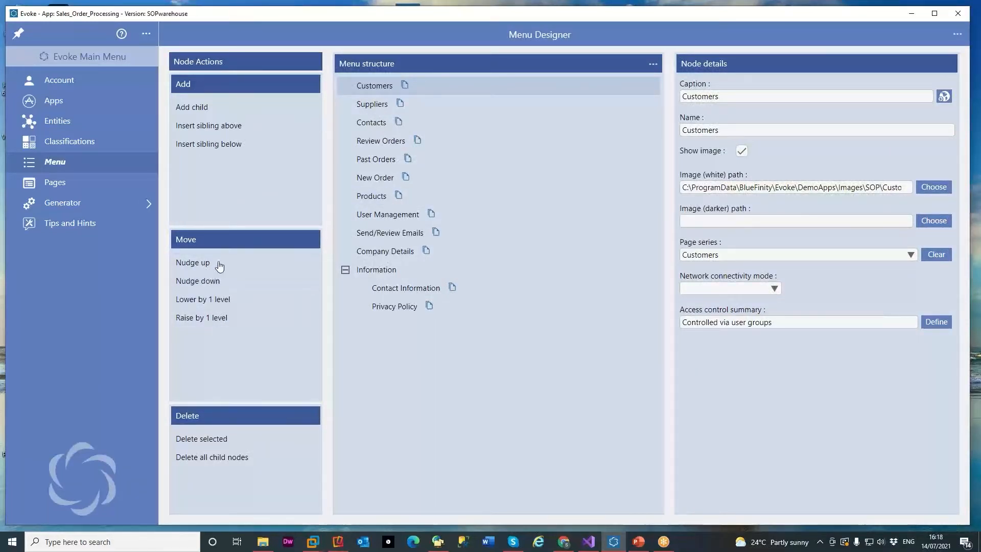
{"action": "left_click", "coordinate": [364, 270]}
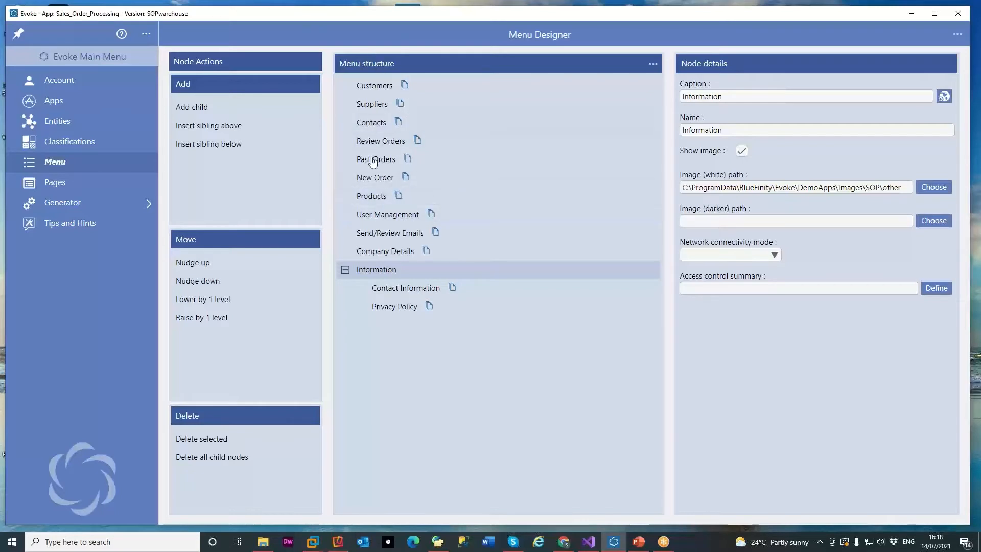
{"action": "left_click", "coordinate": [402, 85]}
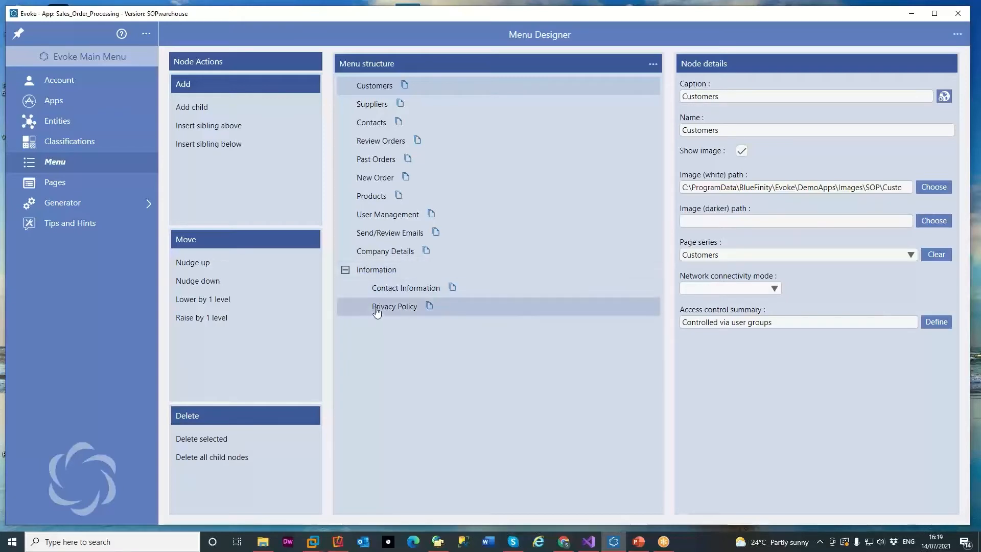
Switch to the running Sales_Order_Processing app in Chrome, view its Information submenu, and return to Evoke.
{"action": "left_click", "coordinate": [564, 541]}
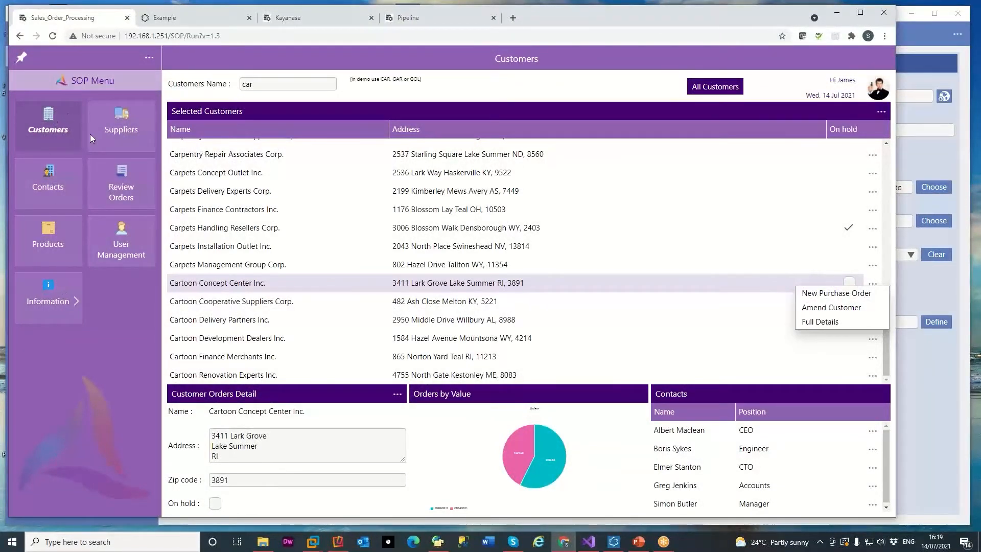
{"action": "left_click", "coordinate": [56, 299]}
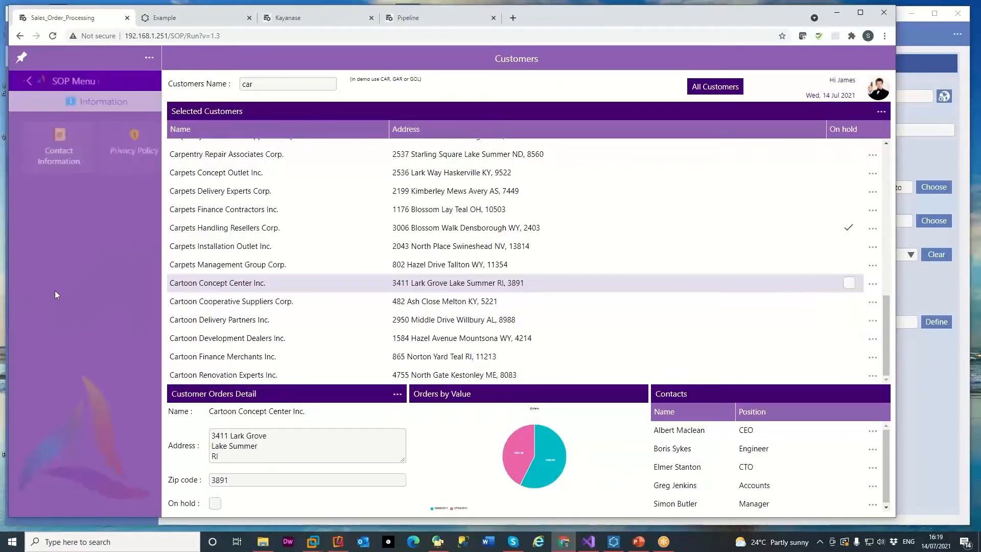
{"action": "left_click", "coordinate": [40, 91]}
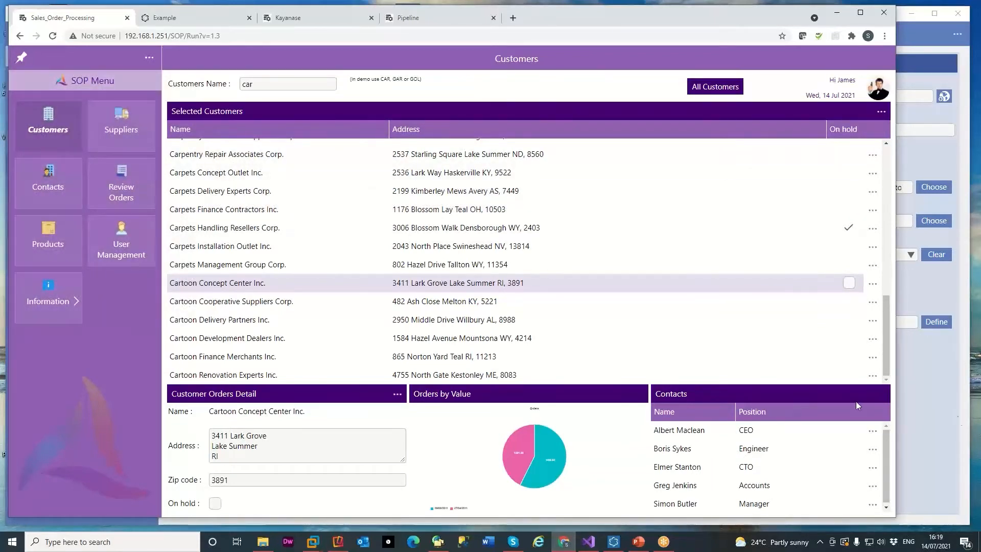
{"action": "left_click", "coordinate": [938, 412]}
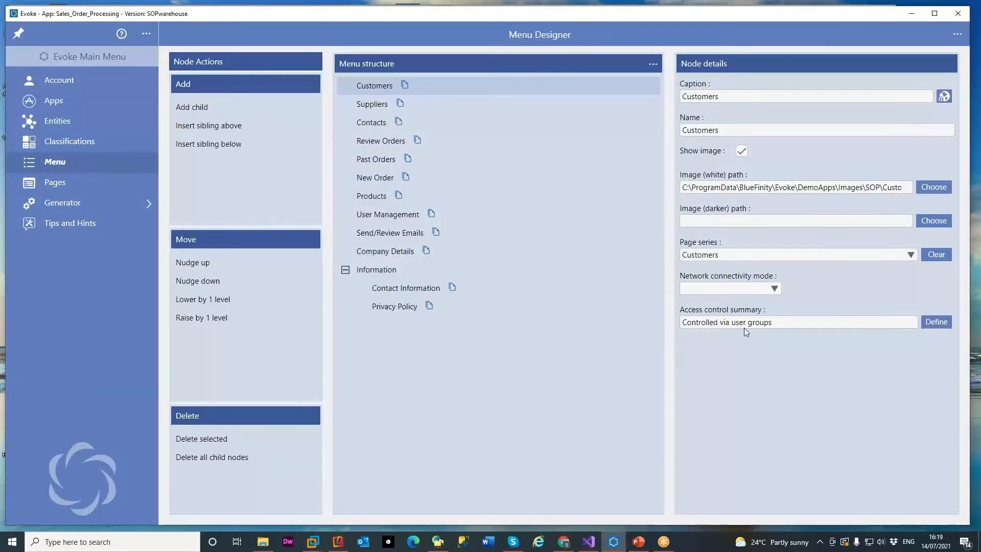
Inspect the user group based and data based access control of the Customers menu node.
{"action": "left_click", "coordinate": [935, 322]}
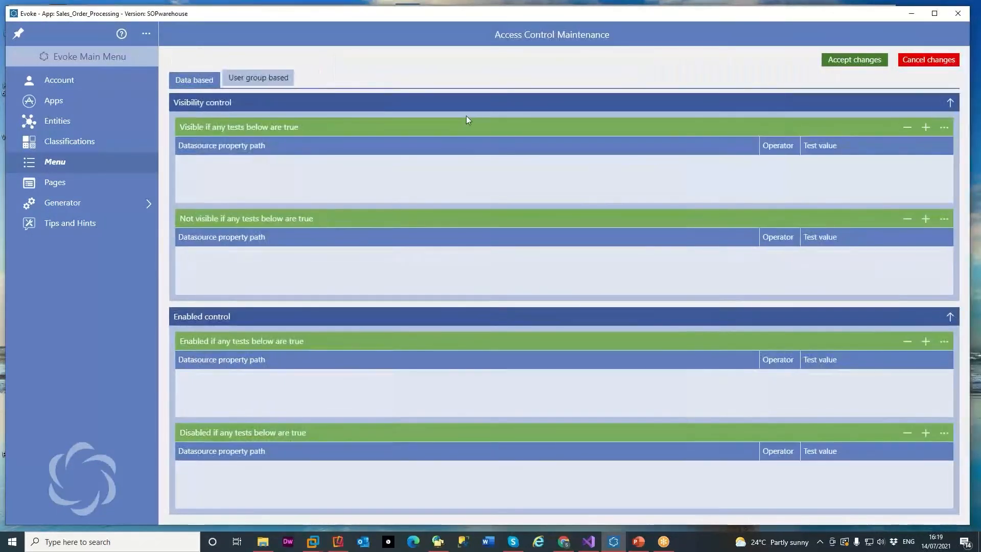
{"action": "left_click", "coordinate": [258, 78]}
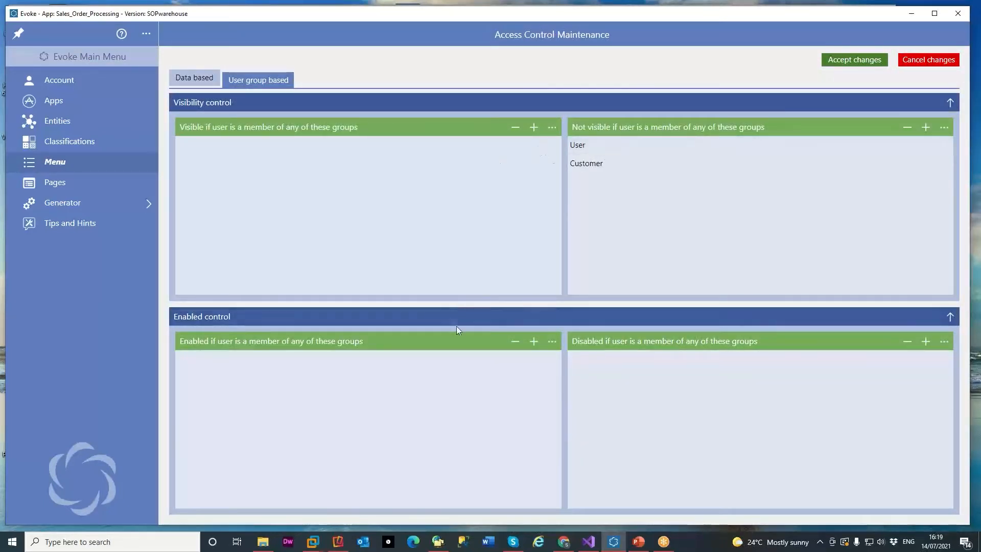
{"action": "left_click", "coordinate": [194, 78]}
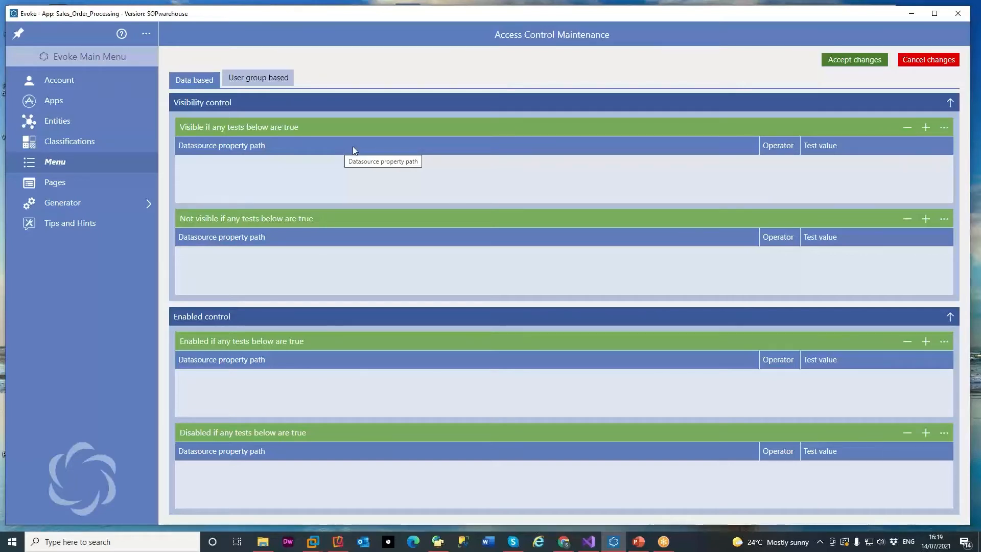
Try adding a data-based visibility test to the Customers node, building the property path CurrentUser.Company.MainContact.FirstName.
{"action": "left_click", "coordinate": [925, 127]}
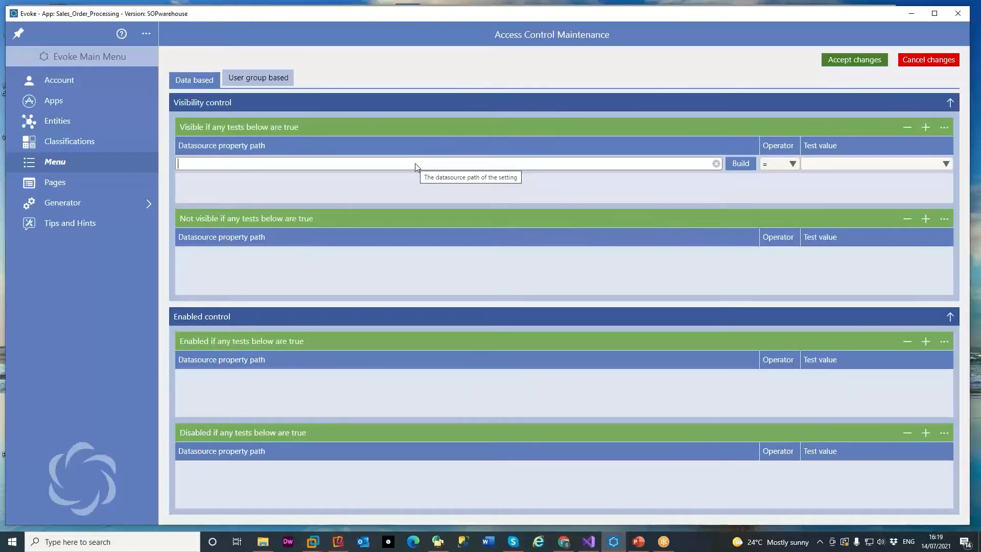
{"action": "left_click", "coordinate": [736, 164]}
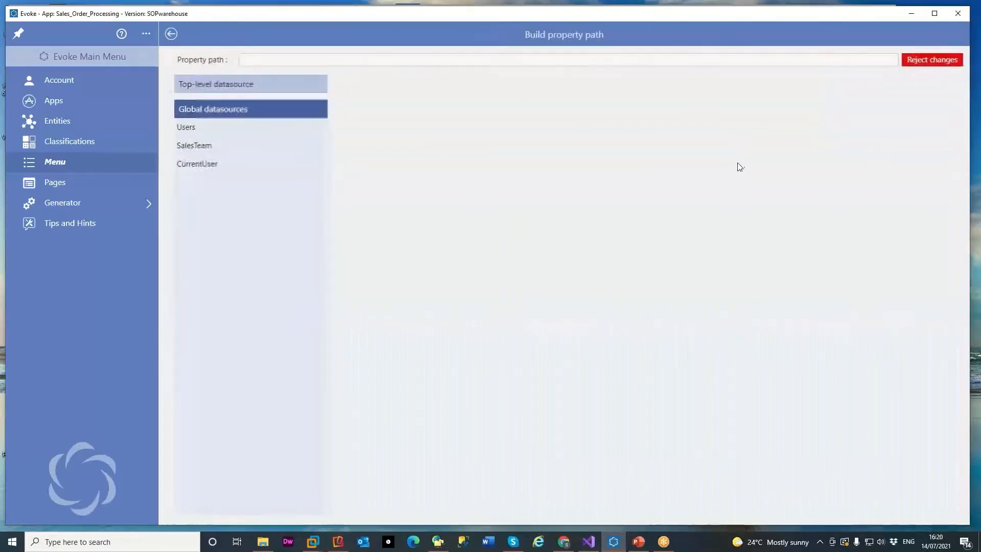
{"action": "left_click", "coordinate": [196, 170]}
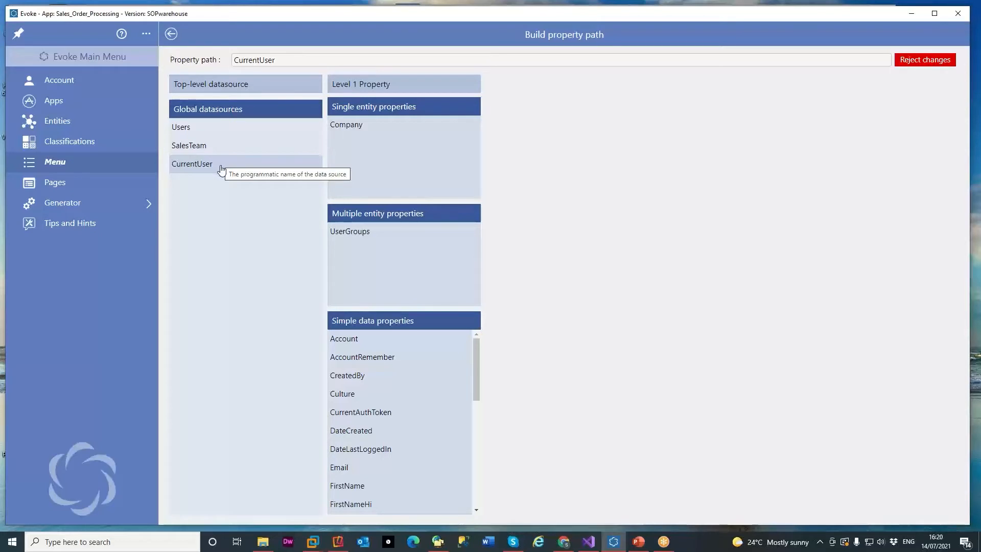
{"action": "left_click", "coordinate": [366, 127]}
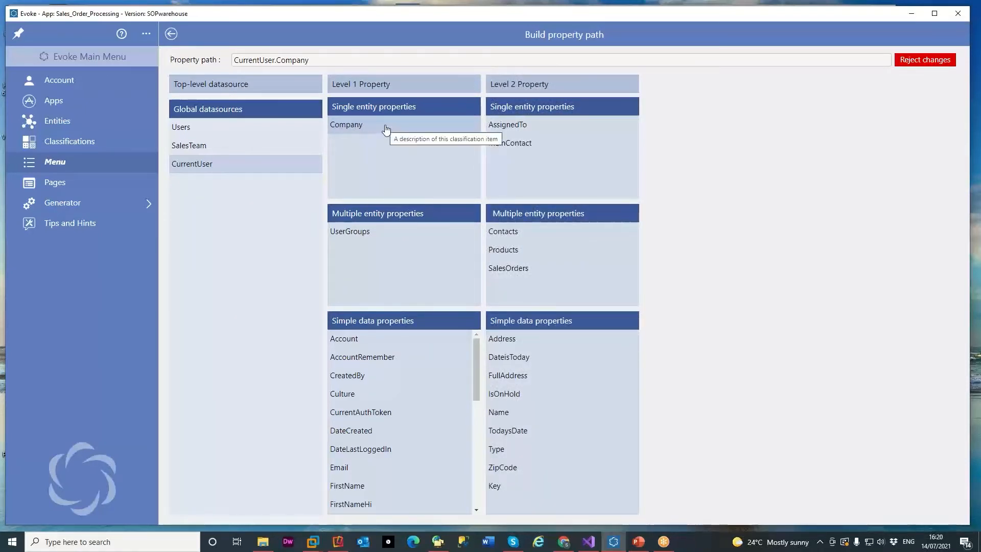
{"action": "left_click", "coordinate": [539, 145]}
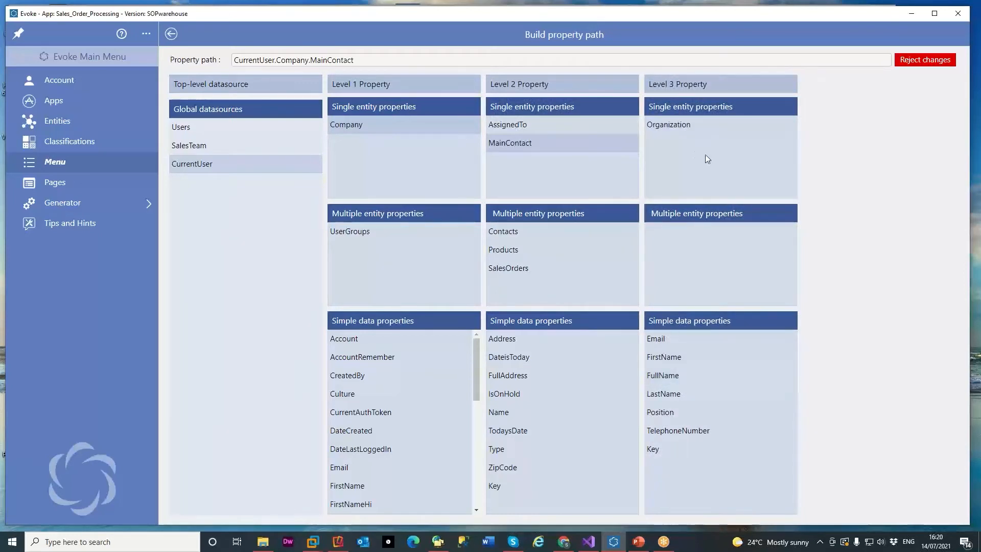
{"action": "left_click", "coordinate": [673, 359]}
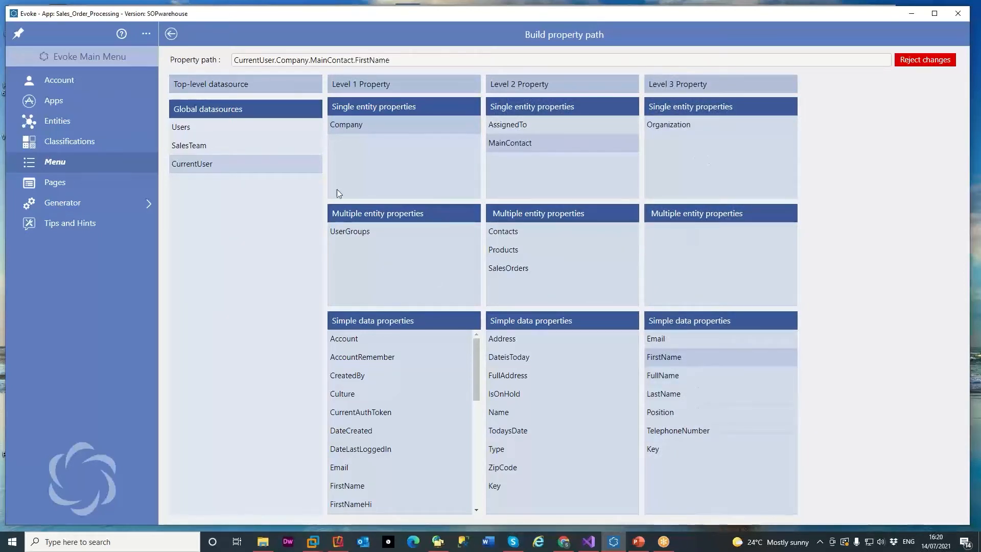
{"action": "left_click", "coordinate": [172, 34]}
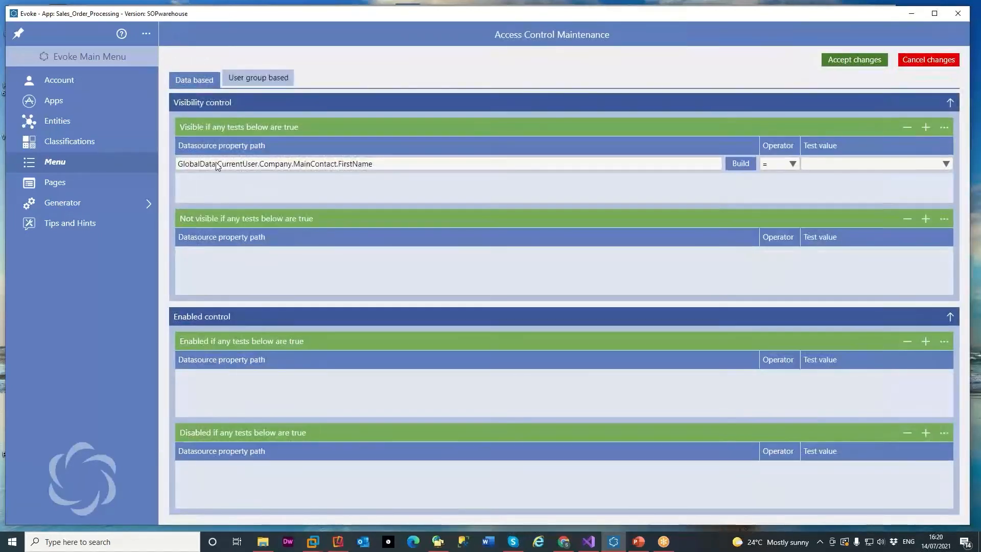
Try the Contains operator with a first name as the visibility test value, and cancel the access control changes.
{"action": "left_click", "coordinate": [793, 163]}
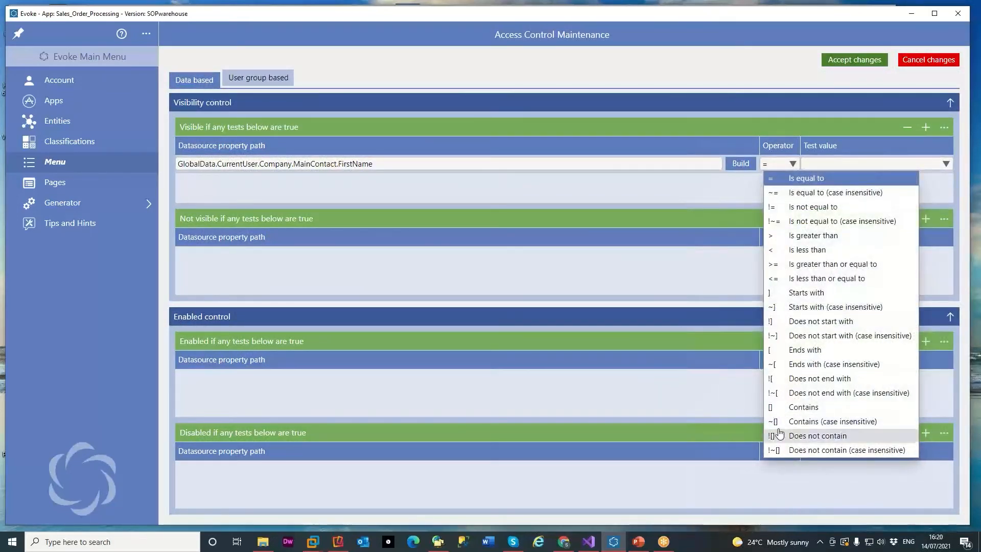
{"action": "left_click", "coordinate": [803, 406]}
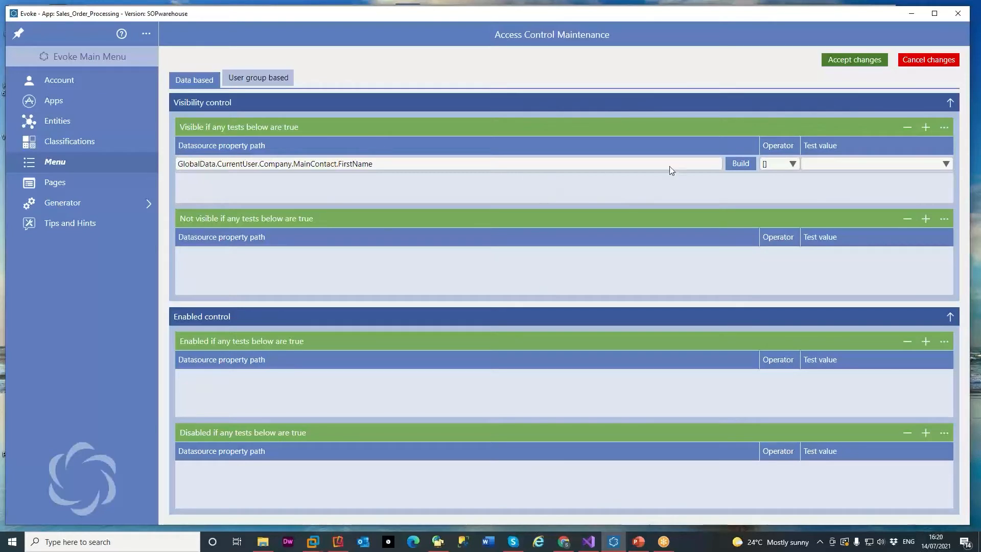
{"action": "left_click", "coordinate": [818, 164]}
{"action": "type", "text": "S"}
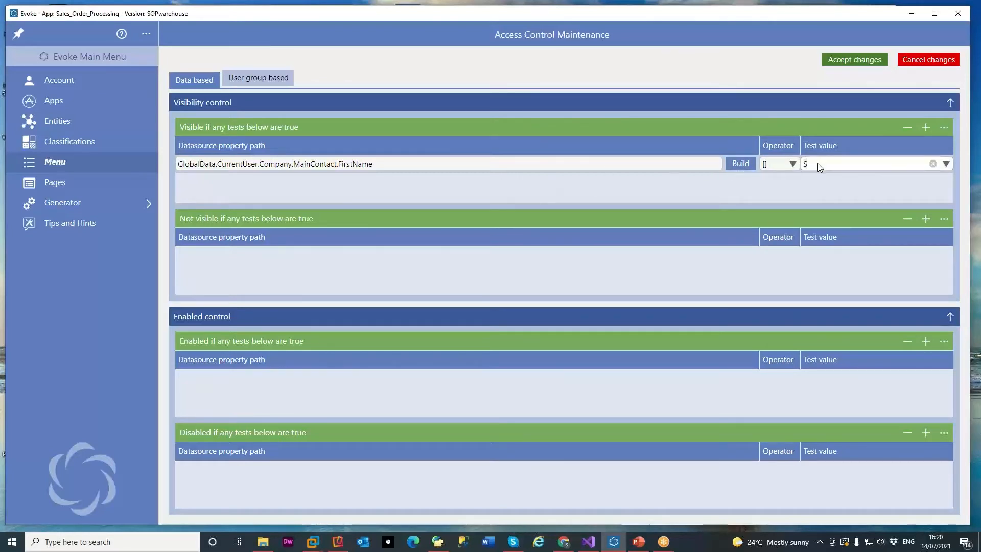
{"action": "type", "text": "imon"}
{"action": "left_click", "coordinate": [927, 59]}
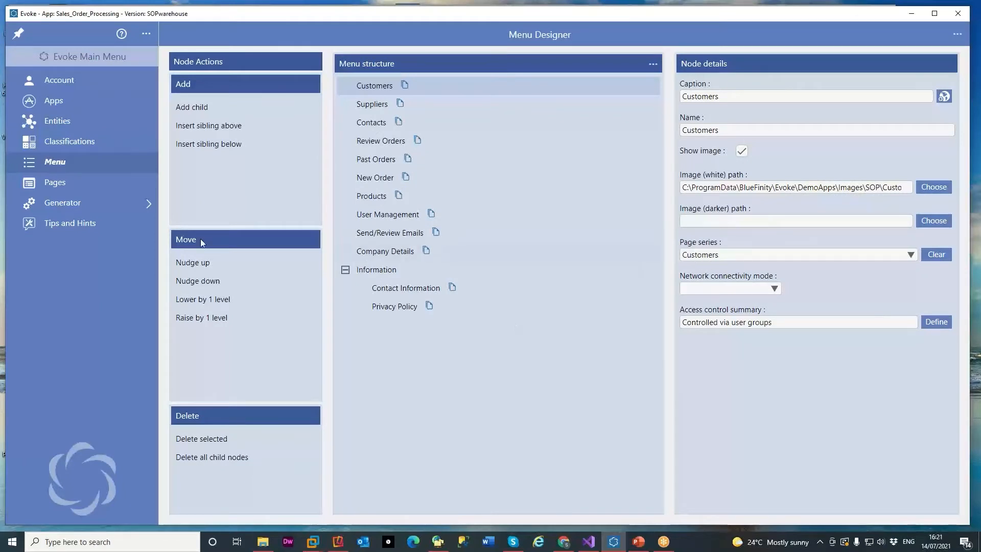
Open the Customers page series definition and view the options for adding a page to it.
{"action": "left_click", "coordinate": [66, 184]}
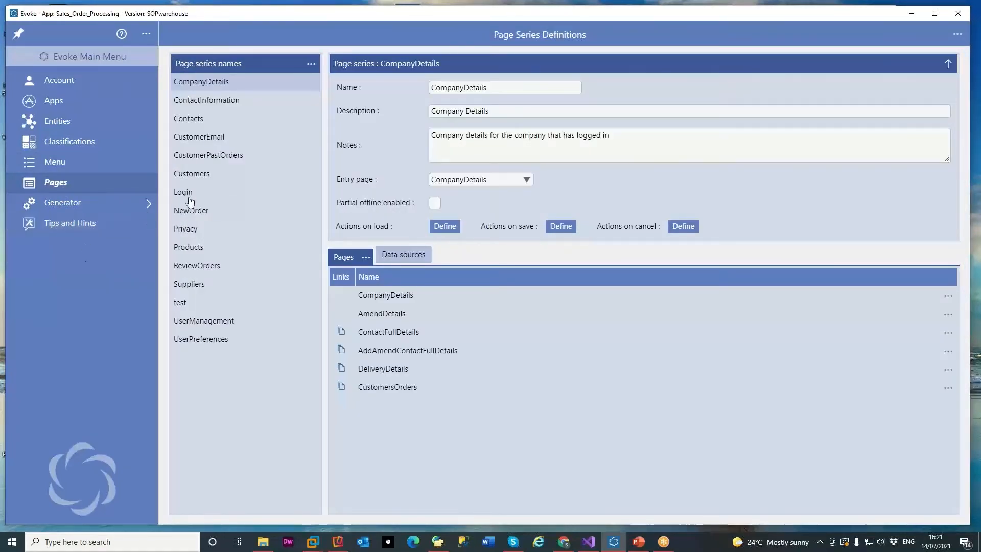
{"action": "left_click", "coordinate": [193, 173]}
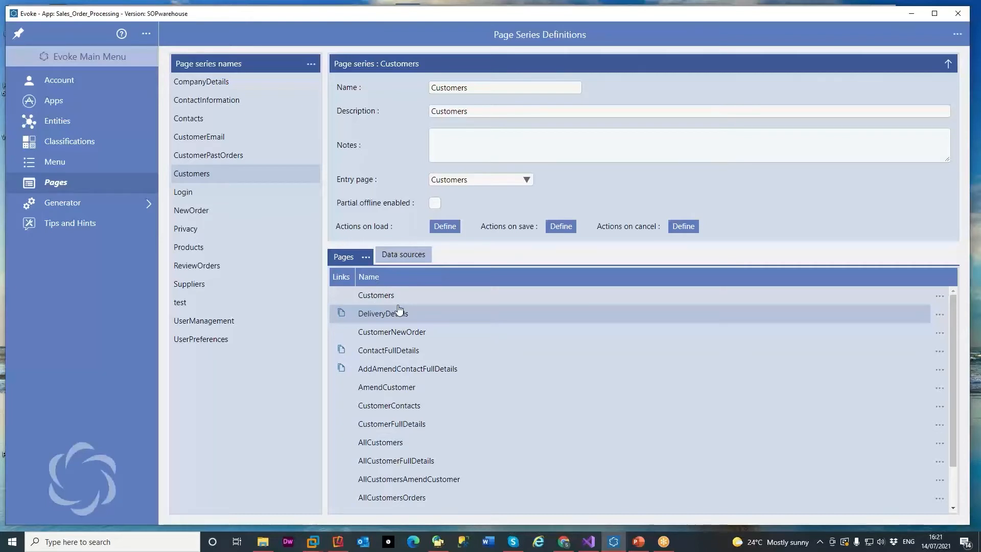
{"action": "left_click", "coordinate": [366, 258]}
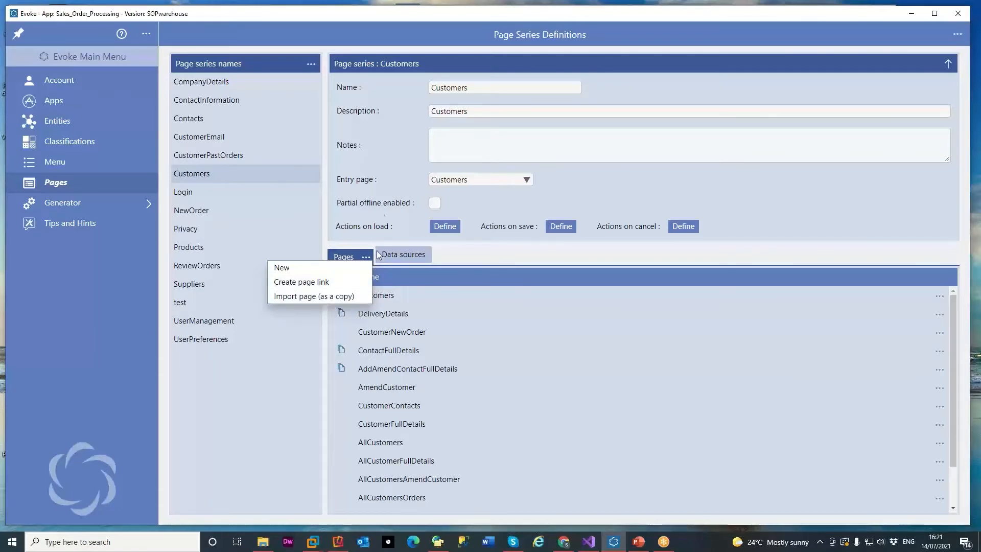
{"action": "left_click", "coordinate": [381, 204]}
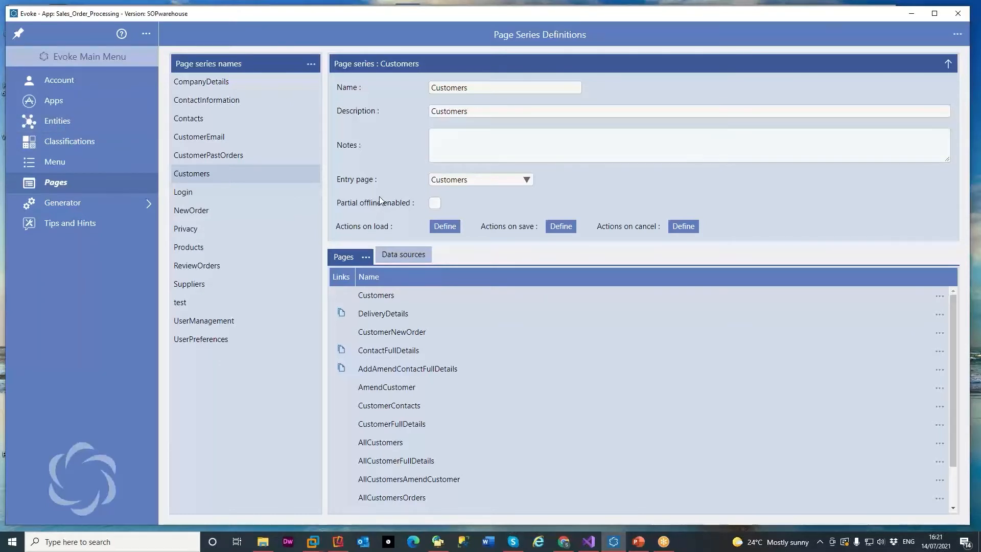
Inspect the Customers page series' root datasources and the entity types available for the Customers datasource.
{"action": "left_click", "coordinate": [402, 254]}
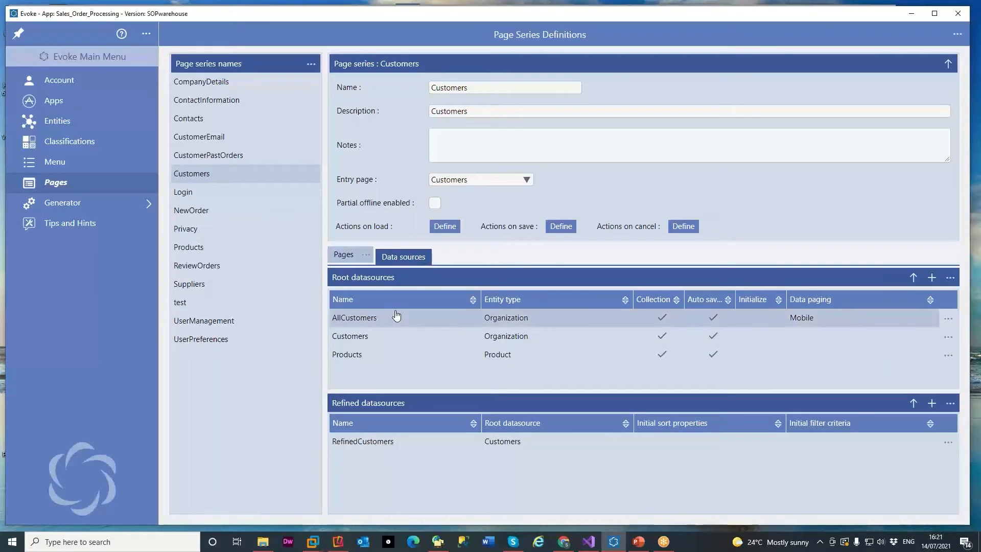
{"action": "left_click", "coordinate": [366, 341]}
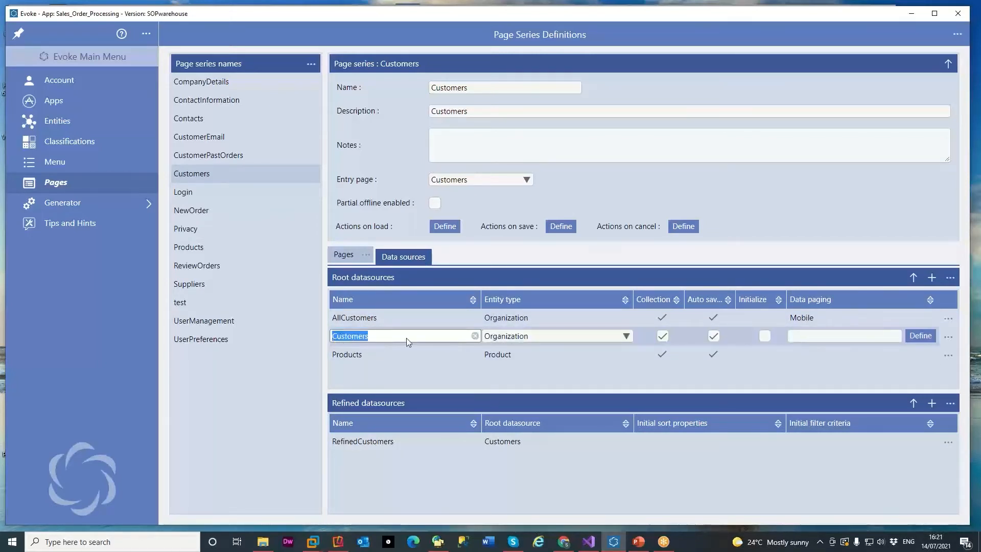
{"action": "left_click", "coordinate": [525, 338]}
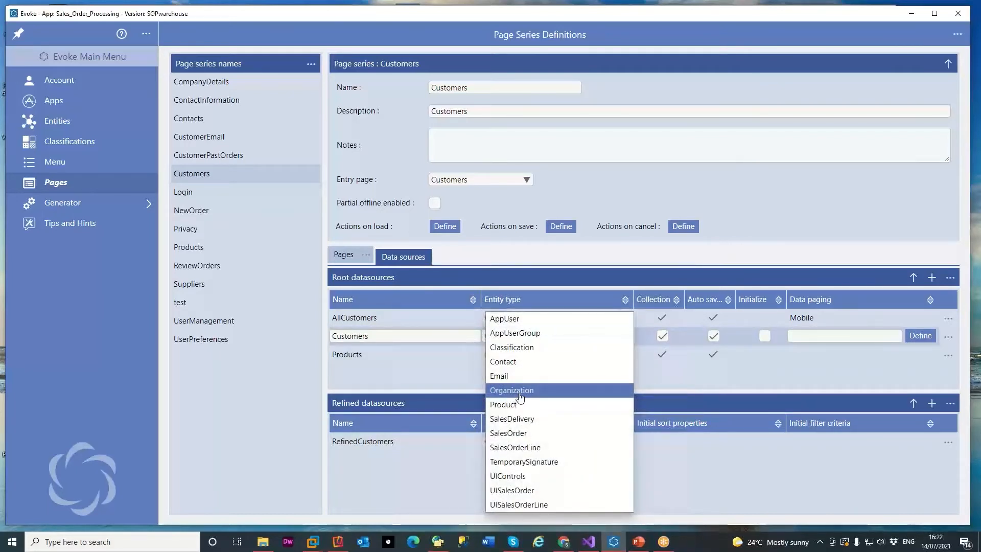
{"action": "left_click", "coordinate": [769, 223]}
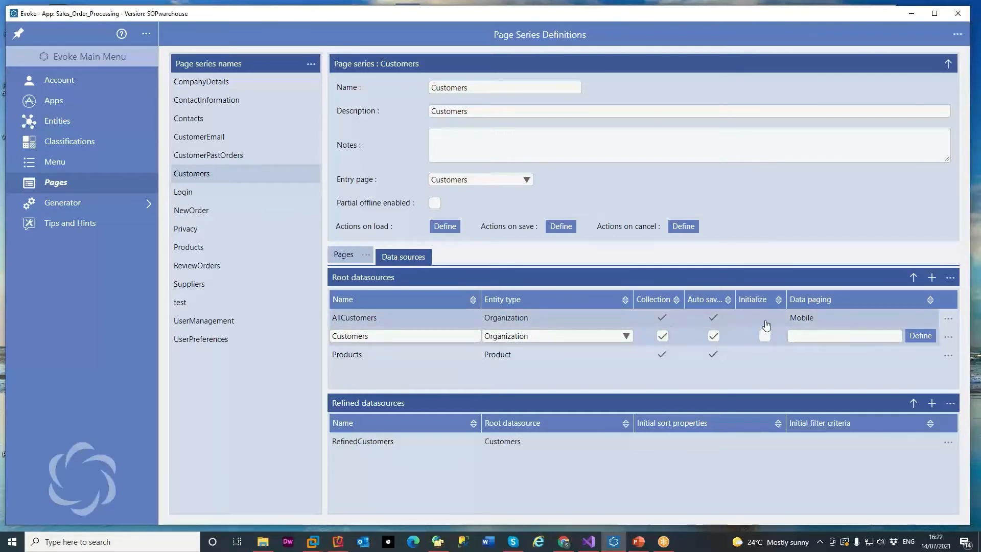
Inspect the data paging definition of the AllCustomers root datasource and return to the page series definition.
{"action": "left_click", "coordinate": [823, 319]}
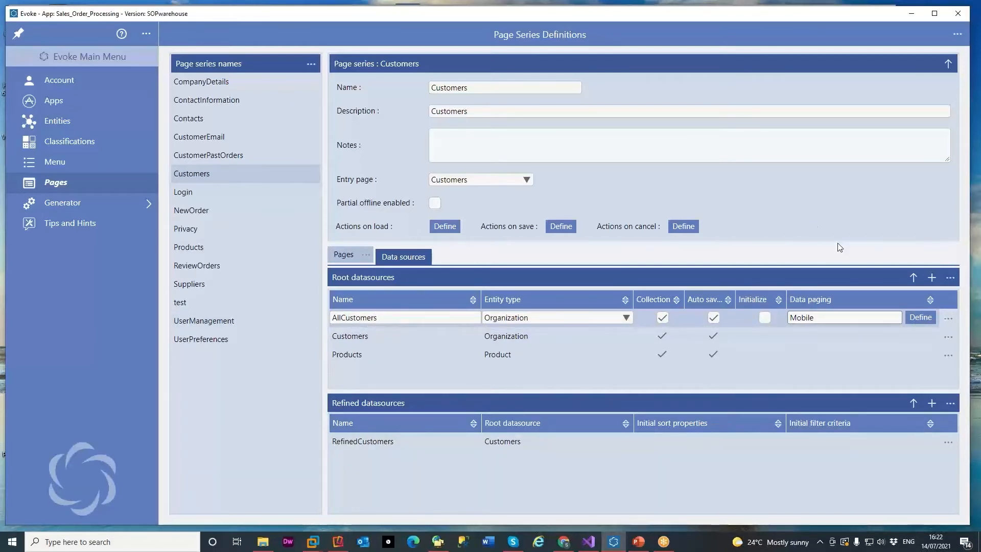
{"action": "left_click", "coordinate": [922, 318]}
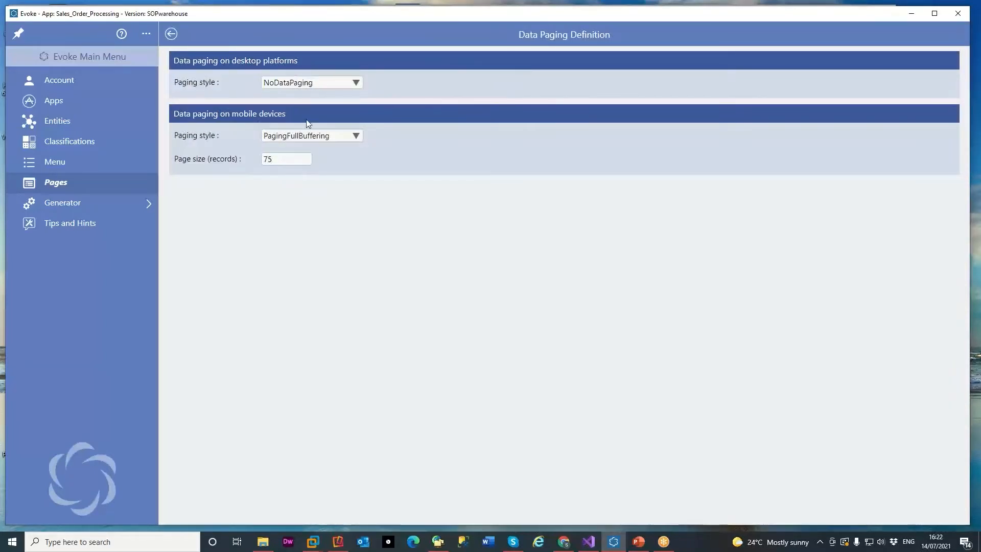
{"action": "left_click", "coordinate": [172, 34]}
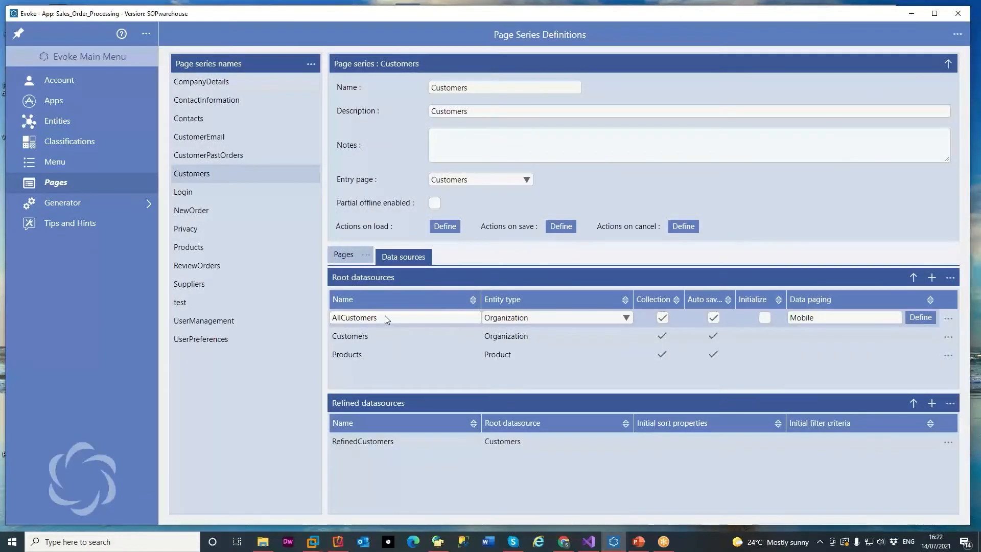
Examine the RefinedCustomers refined datasource and the Customers root datasource it is based on.
{"action": "left_click", "coordinate": [378, 446]}
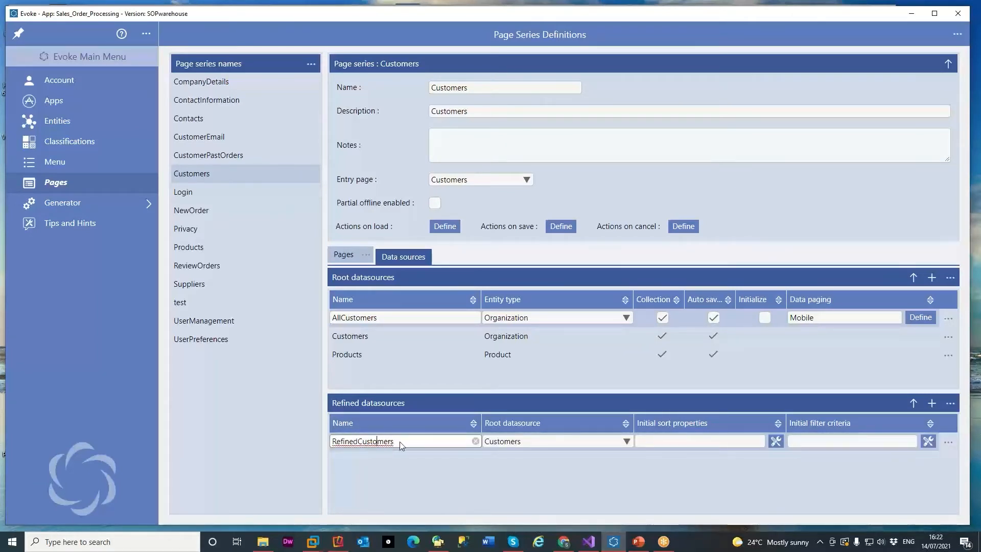
{"action": "left_click_drag", "start_coordinate": [402, 445], "coordinate": [331, 444]}
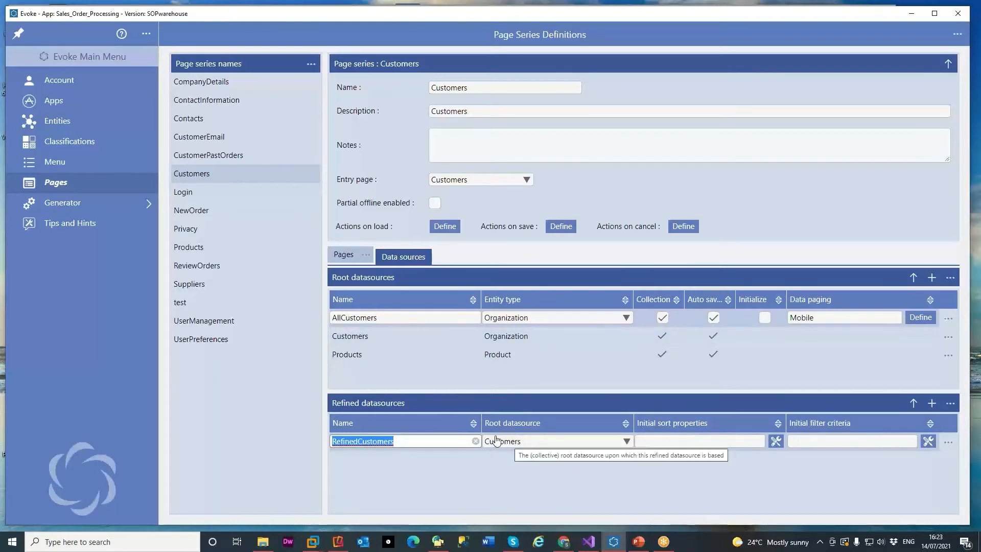
{"action": "left_click", "coordinate": [366, 339]}
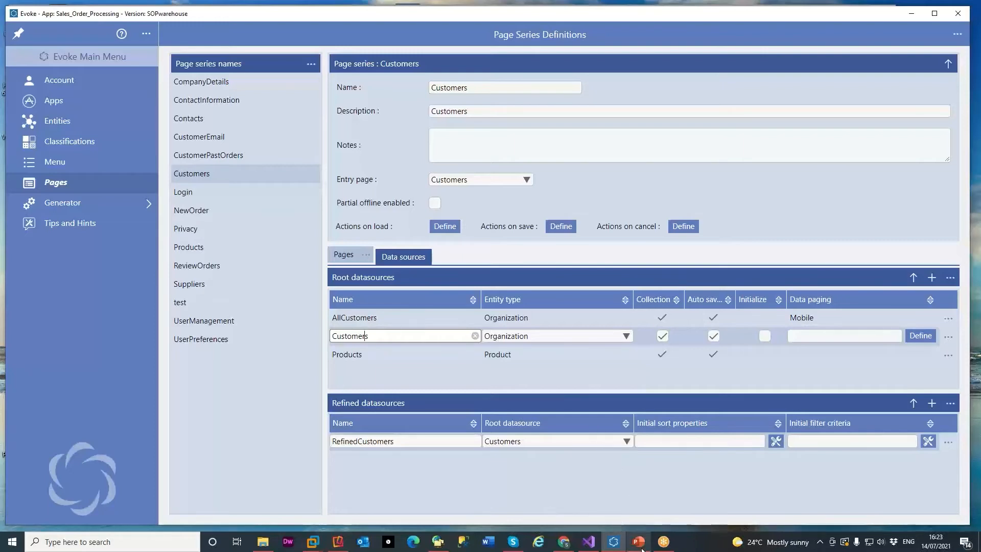
Switch to the running Pipeline app in Chrome and look through its list of current active sales.
{"action": "left_click", "coordinate": [564, 542]}
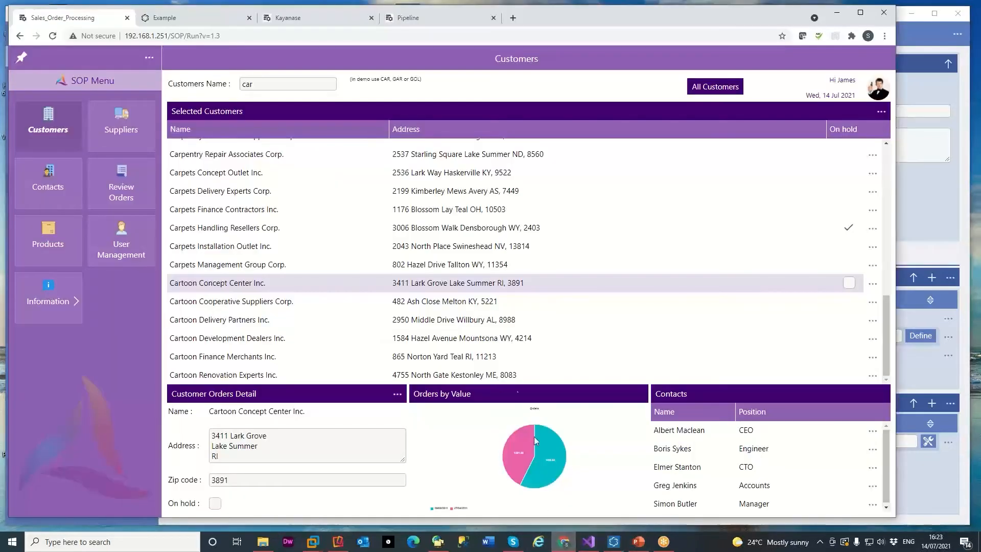
{"action": "left_click", "coordinate": [429, 20]}
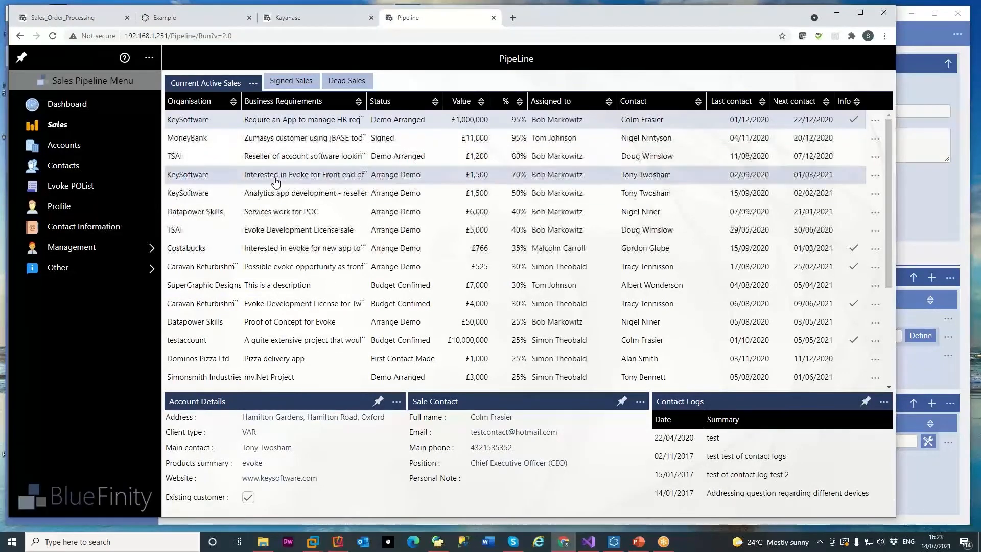
{"action": "scroll", "coordinate": [276, 179], "scroll_direction": "down", "scroll_amount": 3}
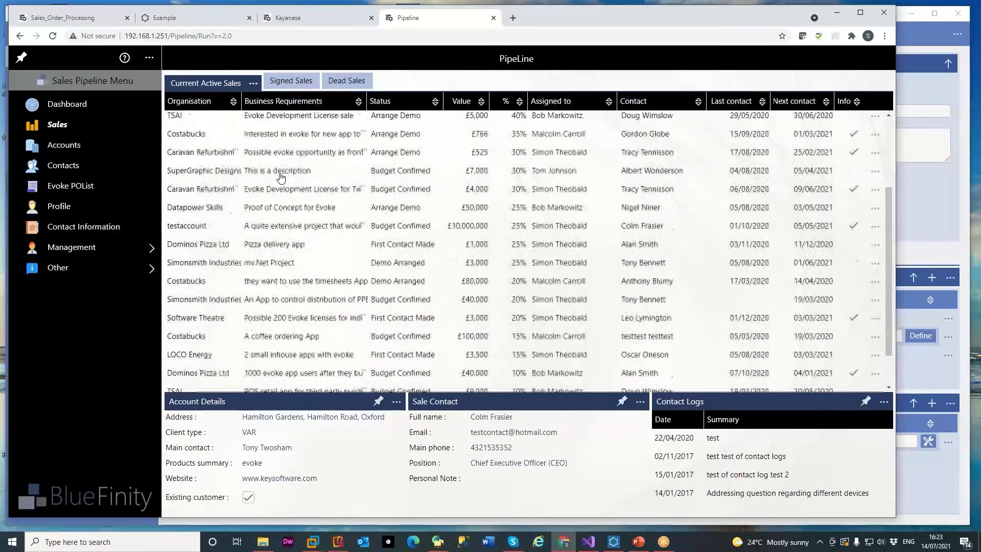
{"action": "scroll", "coordinate": [270, 175], "scroll_direction": "up", "scroll_amount": 3}
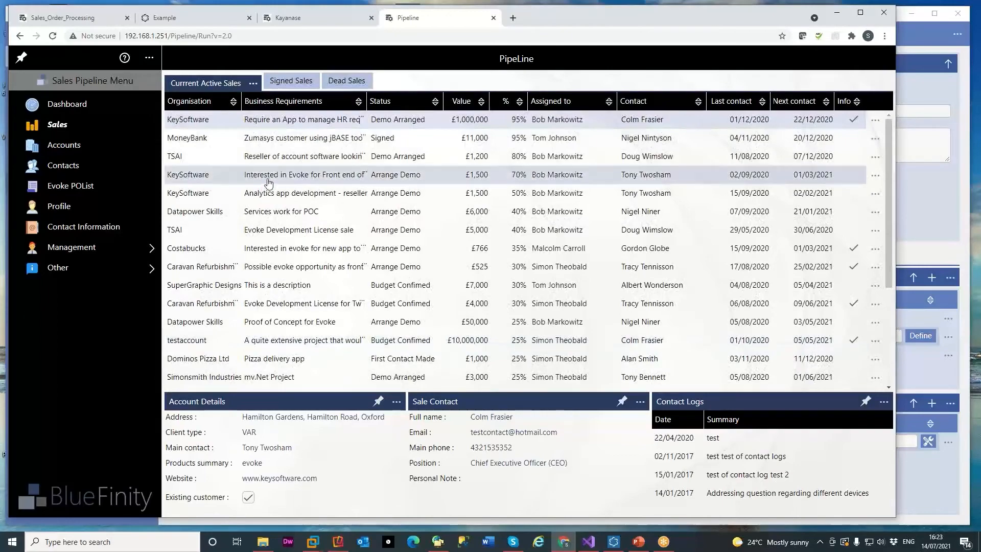
{"action": "scroll", "coordinate": [288, 158], "scroll_direction": "down", "scroll_amount": 3}
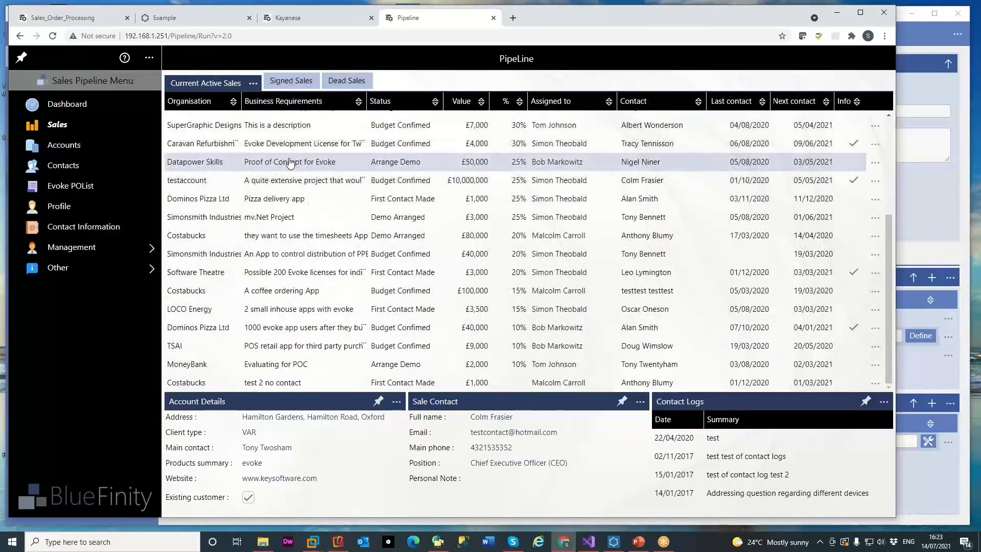
{"action": "left_click", "coordinate": [286, 206]}
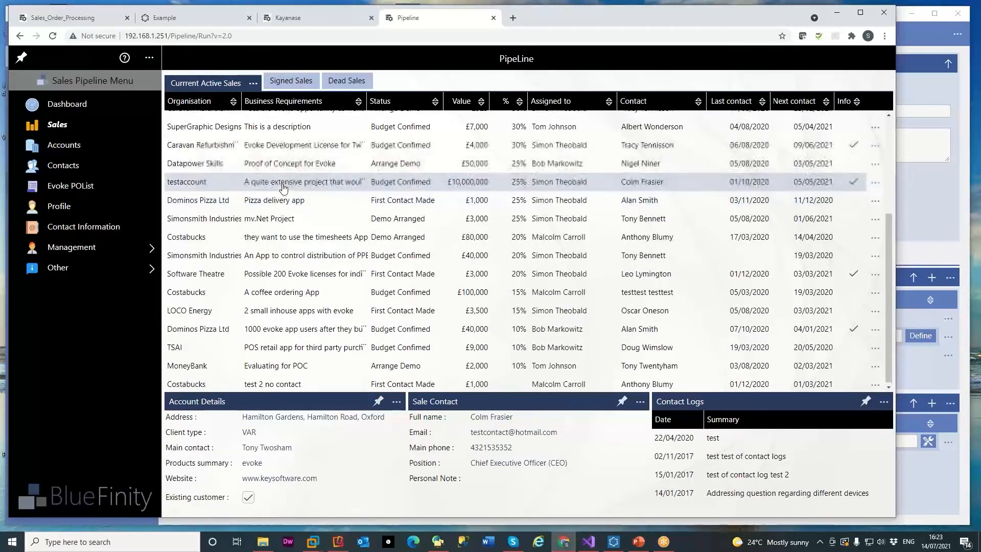
{"action": "scroll", "coordinate": [283, 189], "scroll_direction": "up", "scroll_amount": 3}
{"action": "scroll", "coordinate": [280, 195], "scroll_direction": "down", "scroll_amount": 3}
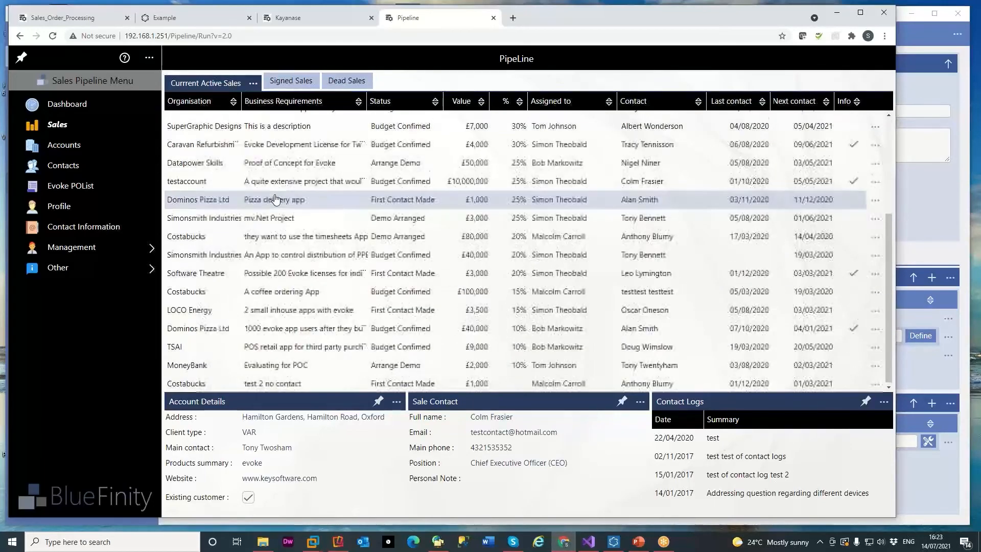
{"action": "scroll", "coordinate": [278, 196], "scroll_direction": "up", "scroll_amount": 3}
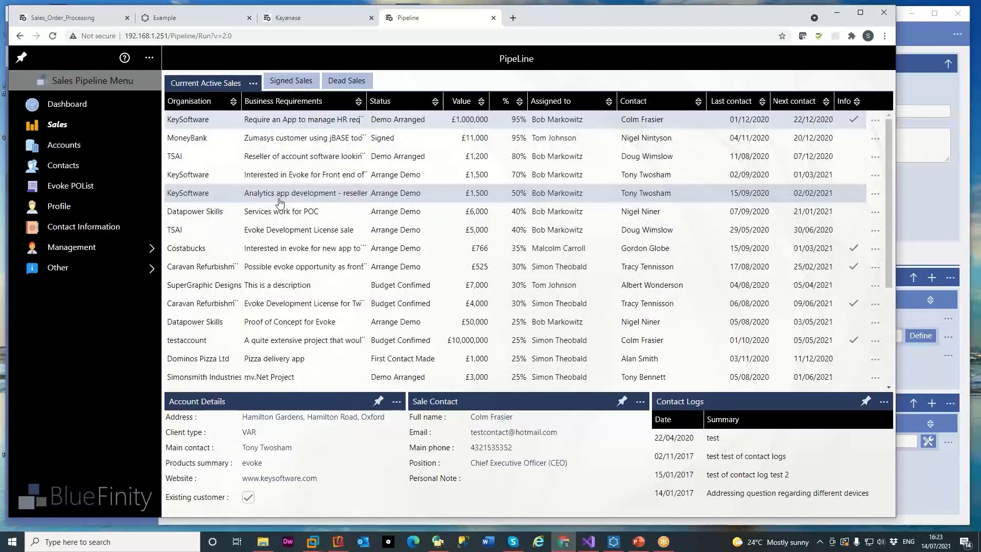
Widen the Business Requirements column of the active sales grid and try out the width adjustment on the Assigned to column.
{"action": "left_click", "coordinate": [337, 103]}
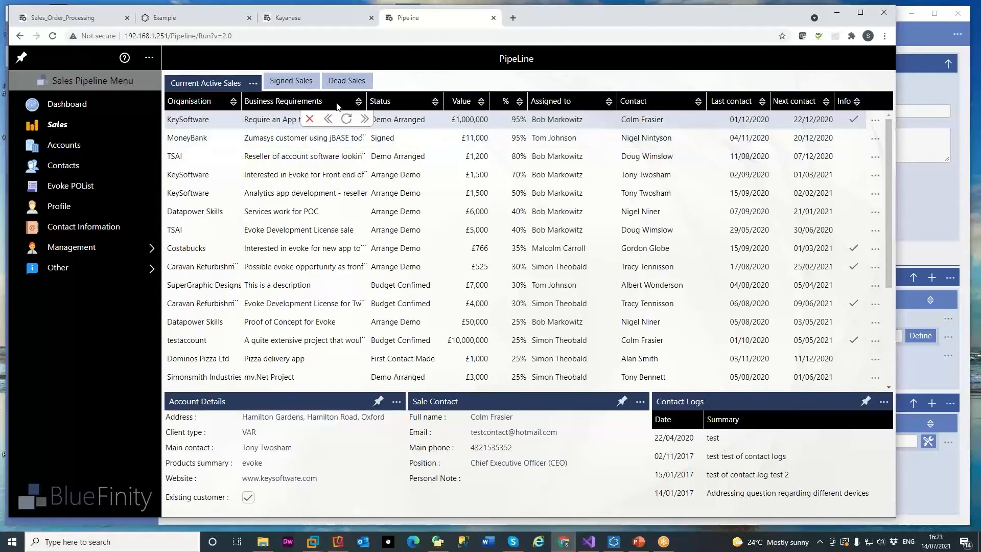
{"action": "left_click", "coordinate": [364, 119]}
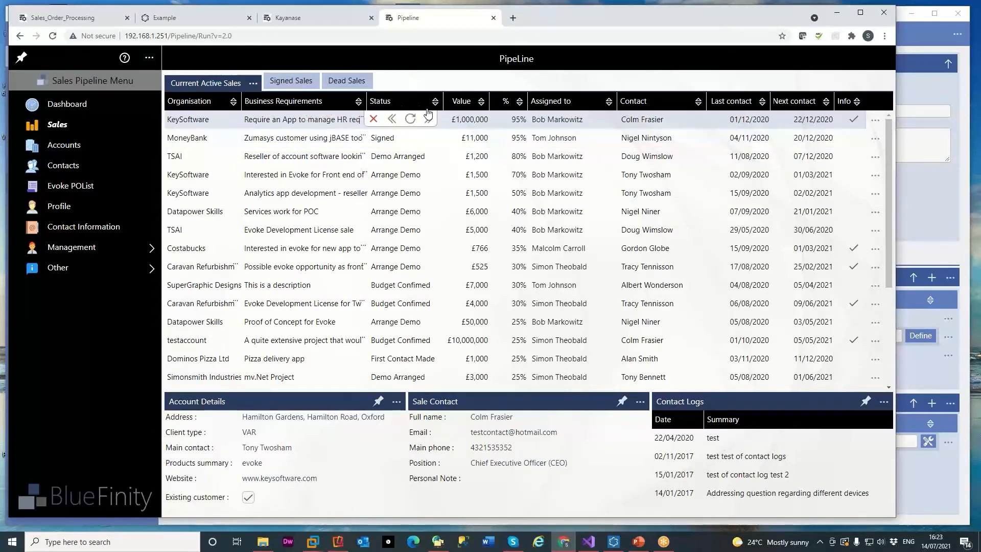
{"action": "left_click", "coordinate": [399, 120]}
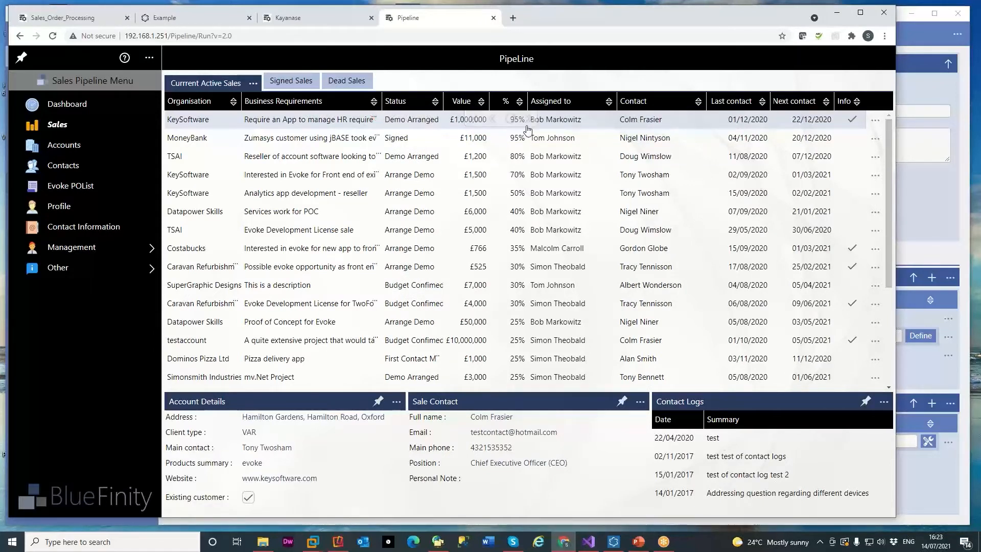
{"action": "left_click", "coordinate": [604, 119]}
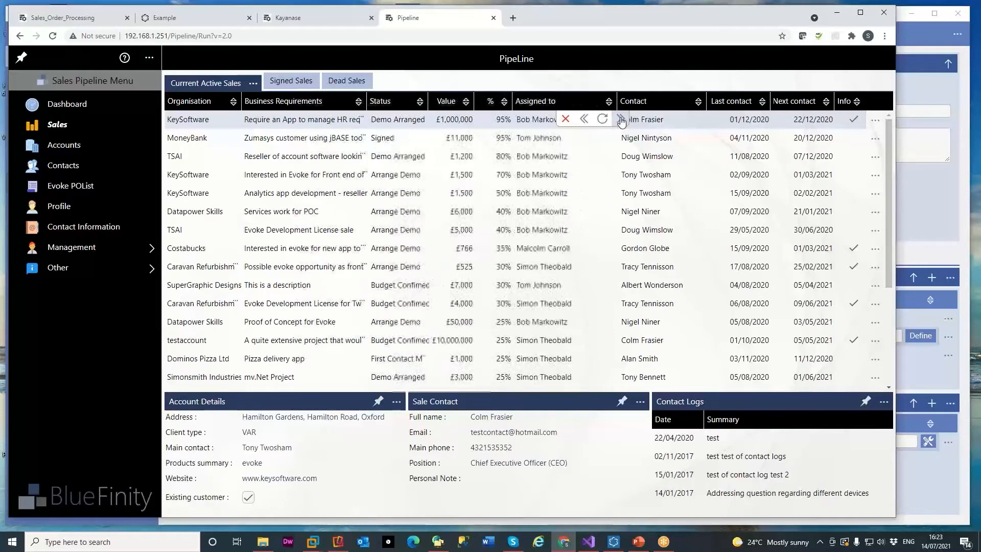
{"action": "left_click", "coordinate": [580, 119]}
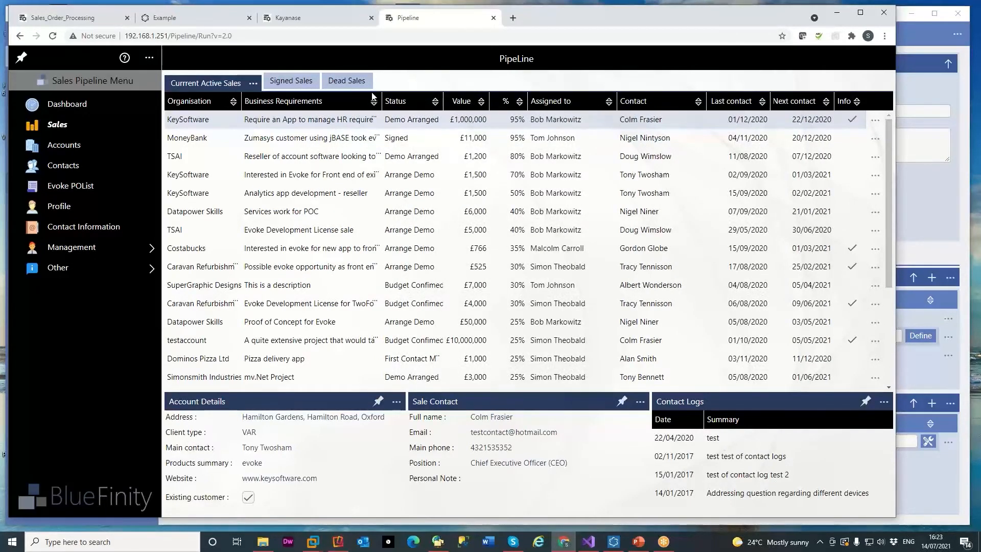
Sort the active sales by Organisation ascending, and re-sort them by the % column descending.
{"action": "left_click", "coordinate": [232, 102]}
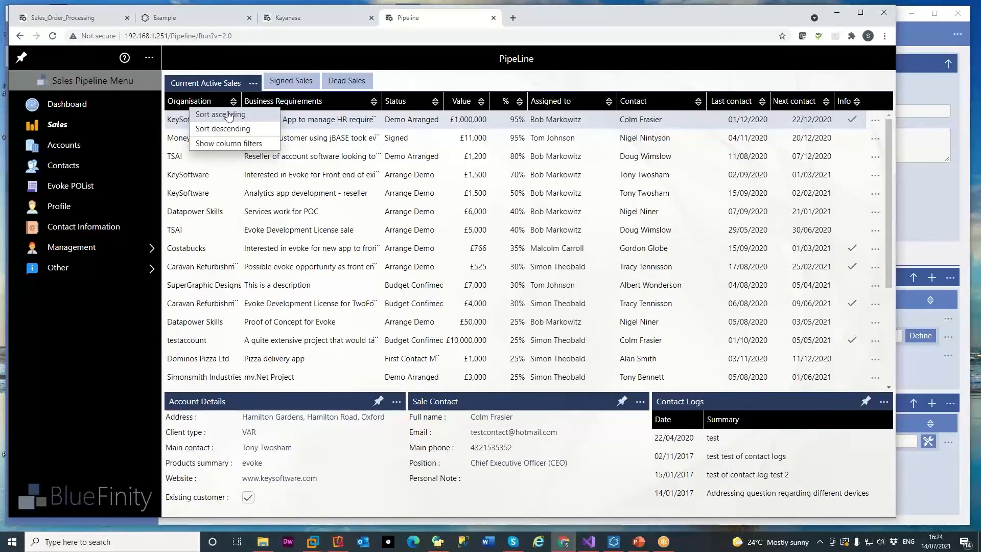
{"action": "left_click", "coordinate": [229, 115]}
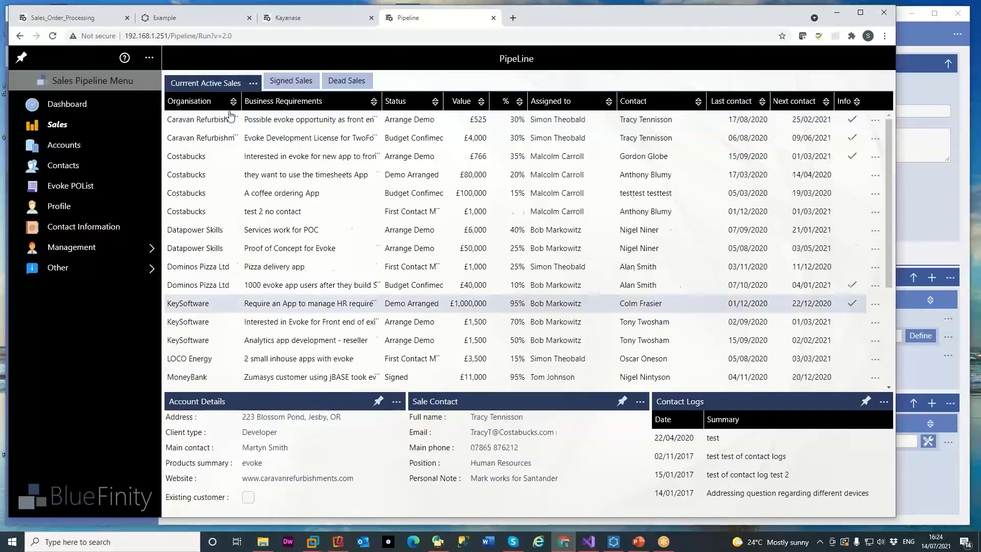
{"action": "left_click", "coordinate": [520, 102]}
{"action": "left_click", "coordinate": [511, 132]}
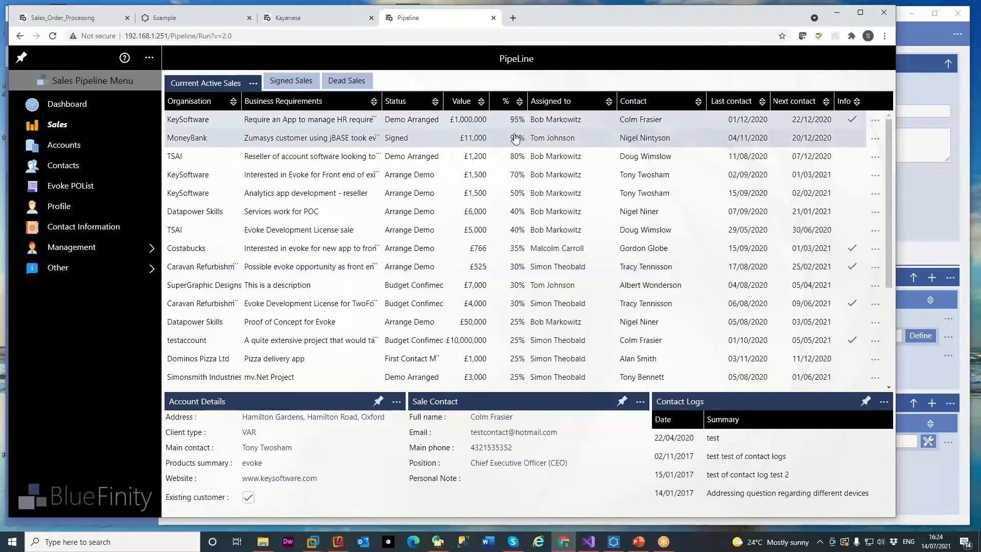
Show the column filters in the active sales grid and filter Business Requirements by "th".
{"action": "left_click", "coordinate": [374, 101]}
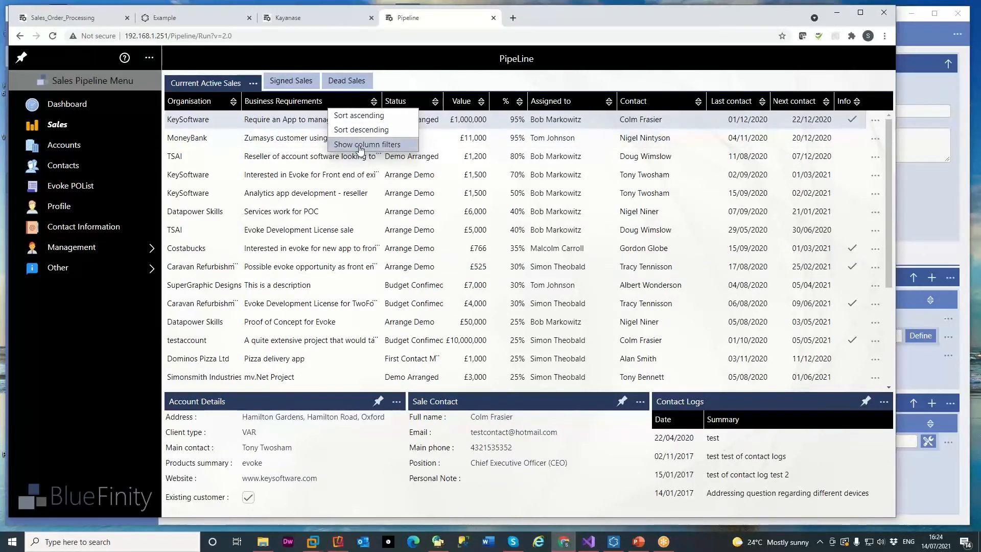
{"action": "left_click", "coordinate": [360, 147]}
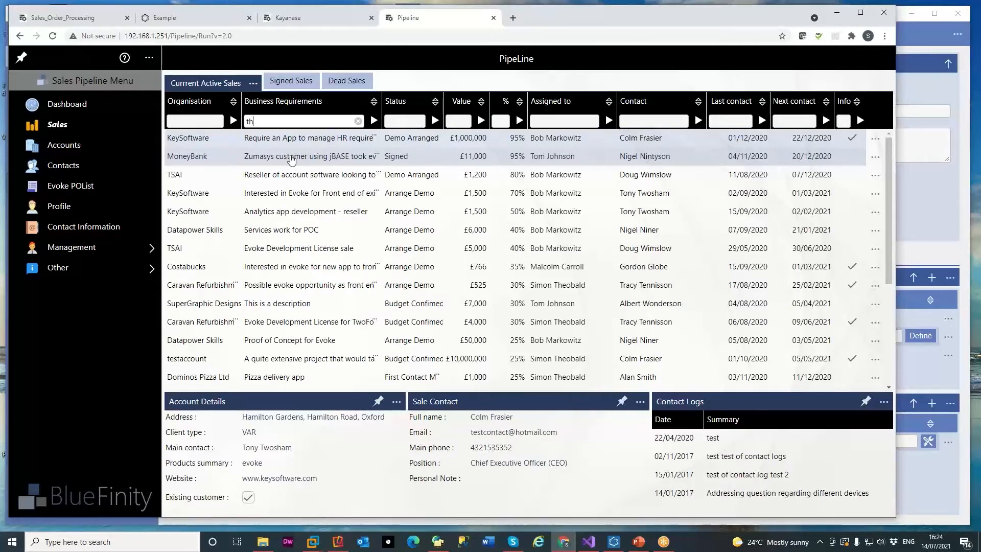
{"action": "left_click", "coordinate": [374, 120]}
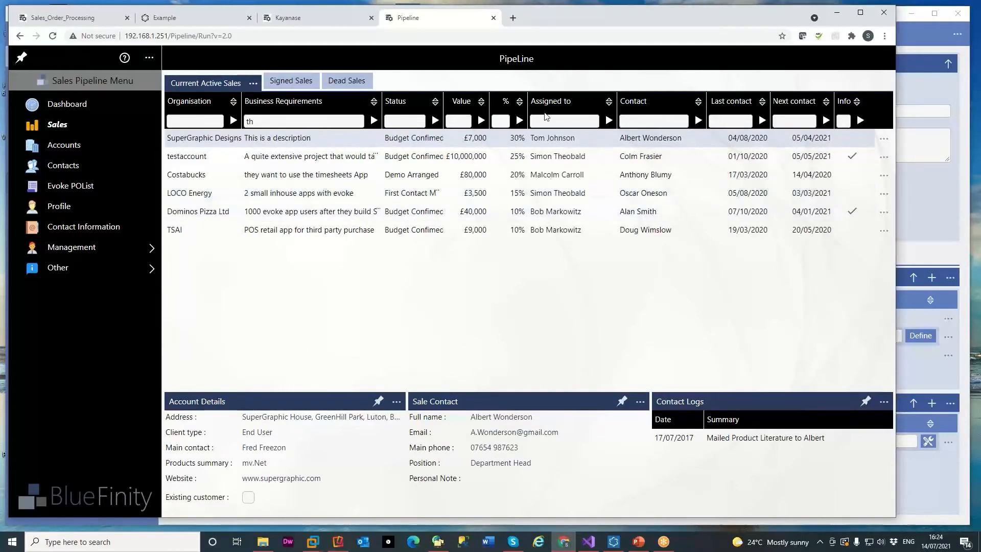
Narrow the filtered sales further by applying a salesperson's first name as the Assigned to filter.
{"action": "left_click", "coordinate": [558, 124]}
{"action": "type", "text": "Bo"}
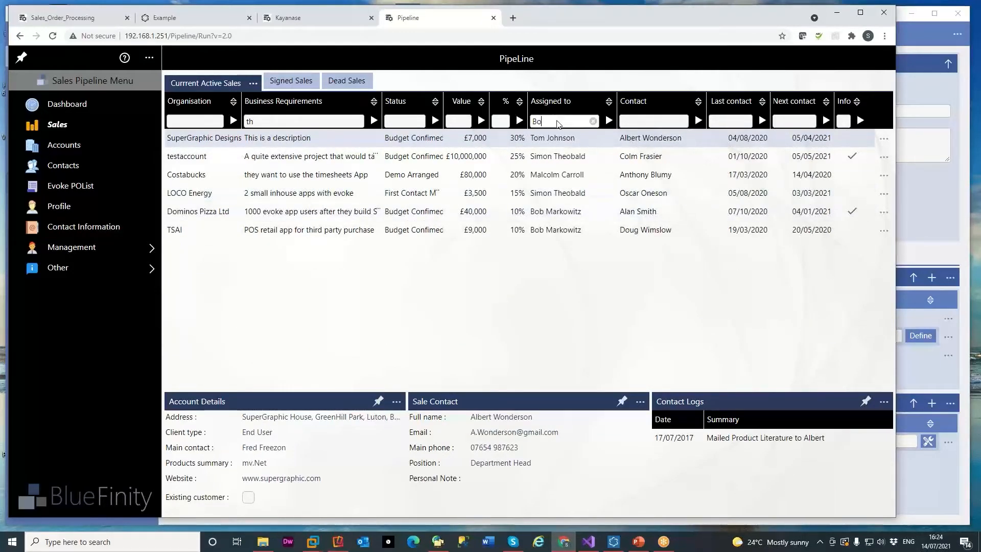
{"action": "type", "text": "b"}
{"action": "left_click", "coordinate": [608, 121]}
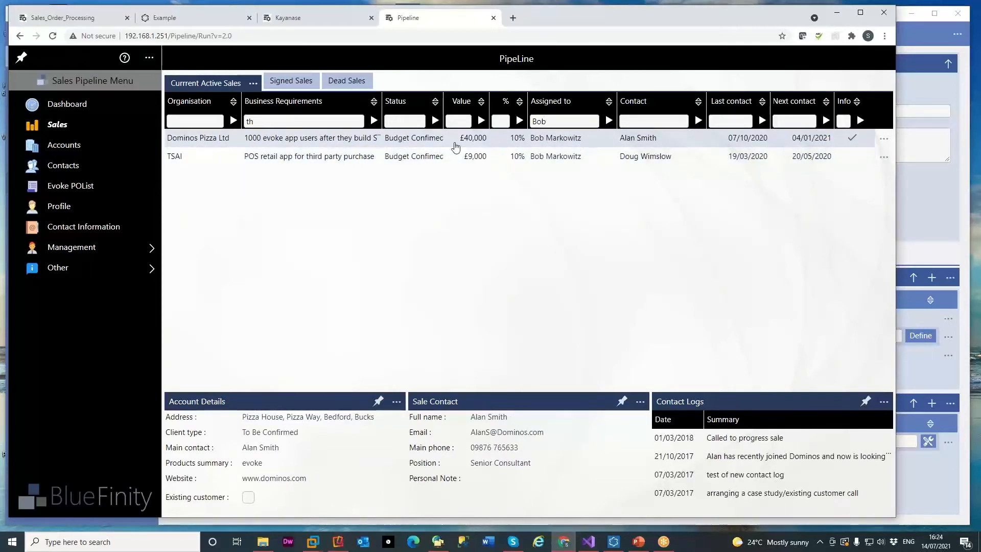
Switch to the Example app, view its Calculator component page, and open and close the calculator for the Sales price field.
{"action": "left_click", "coordinate": [207, 22]}
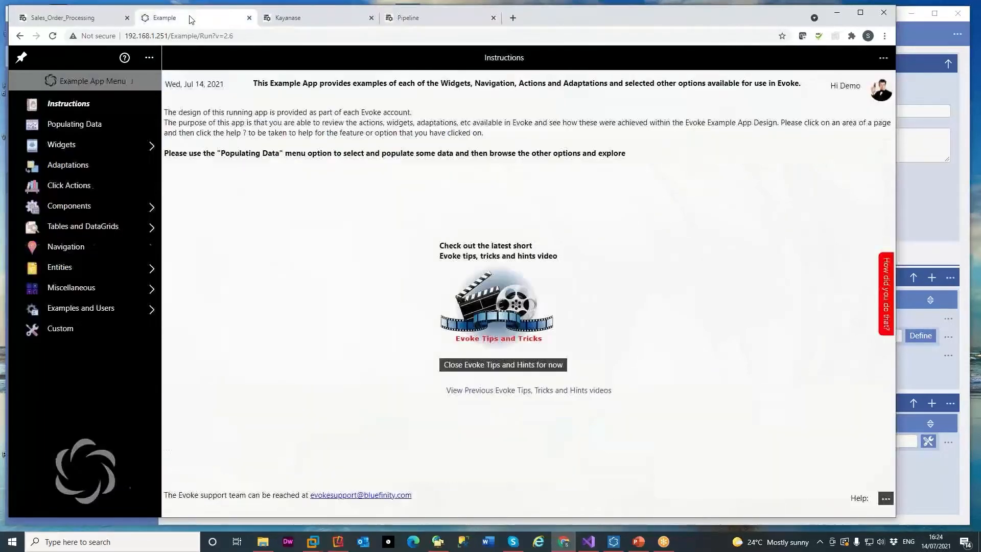
{"action": "left_click", "coordinate": [72, 145]}
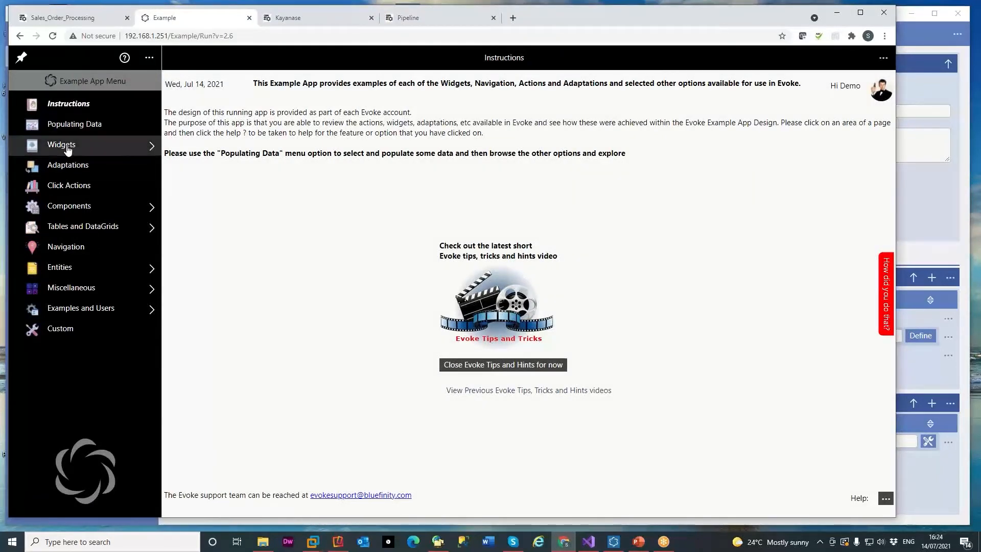
{"action": "left_click", "coordinate": [70, 81]}
{"action": "left_click", "coordinate": [74, 207]}
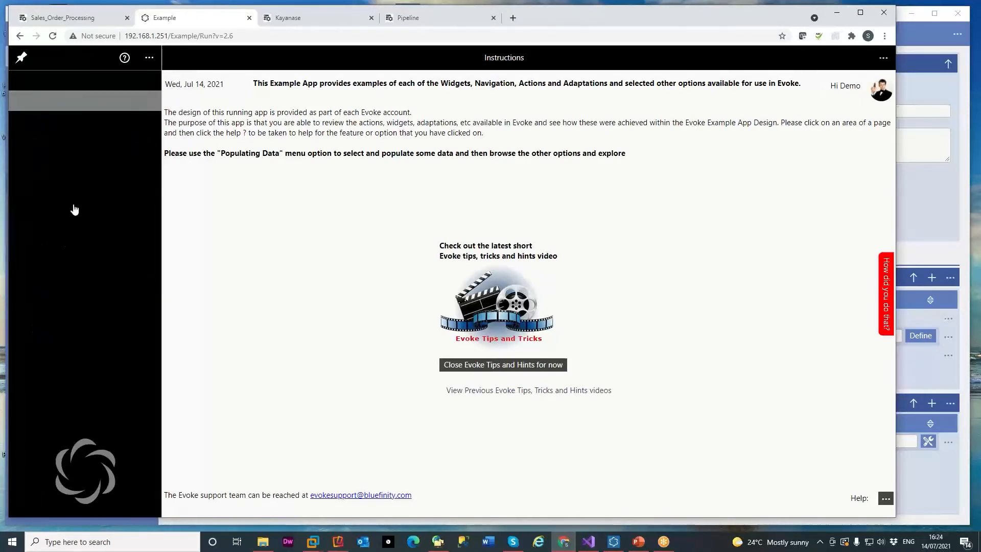
{"action": "left_click", "coordinate": [61, 207]}
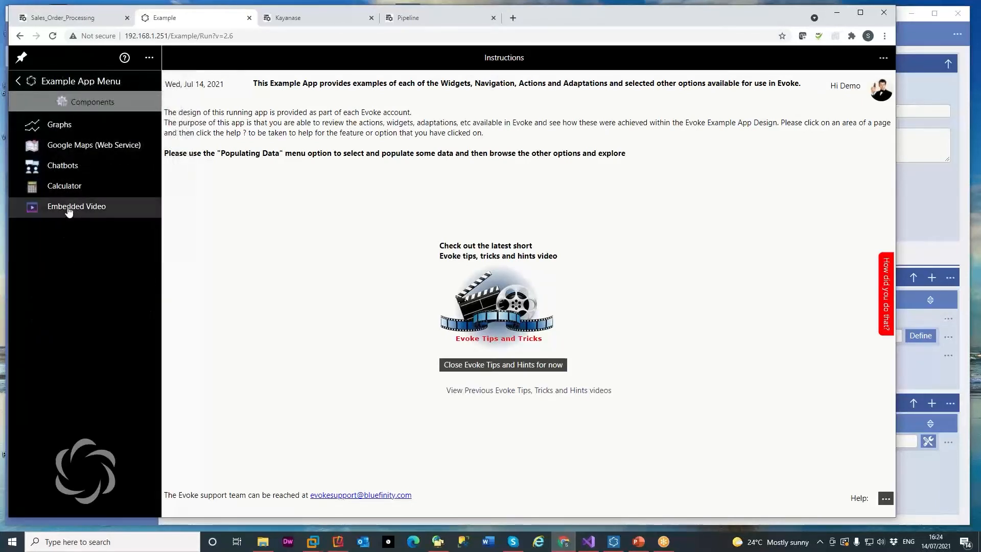
{"action": "left_click", "coordinate": [64, 187]}
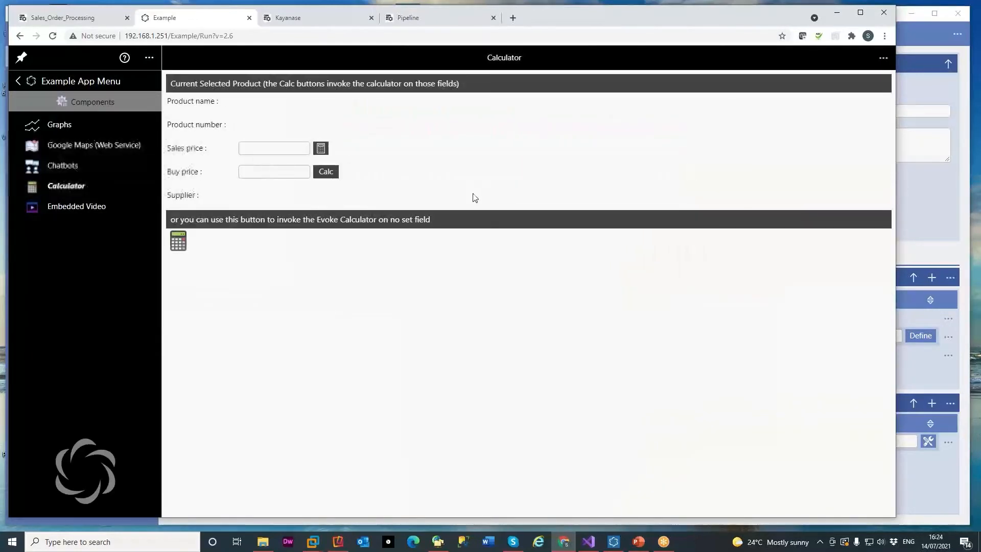
{"action": "left_click", "coordinate": [320, 148]}
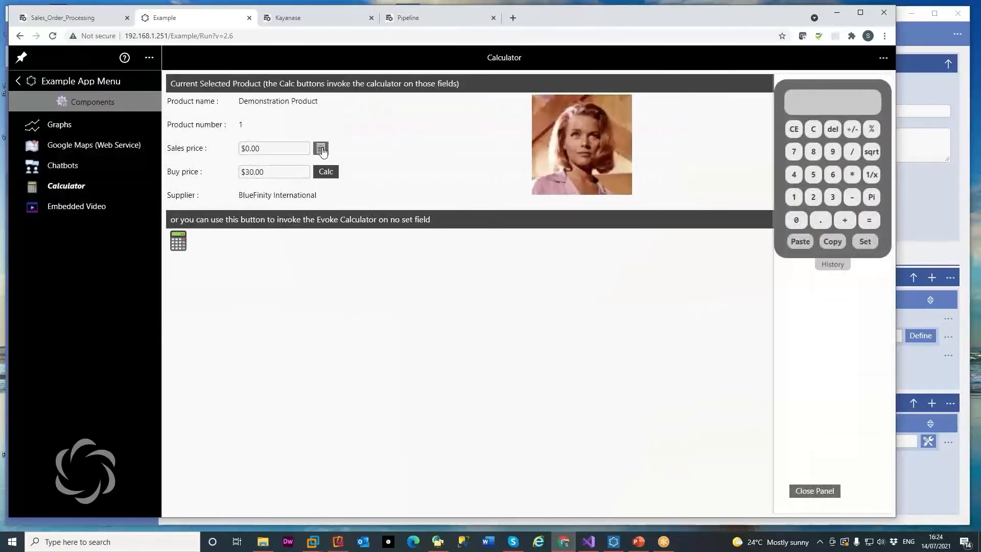
{"action": "left_click", "coordinate": [819, 492]}
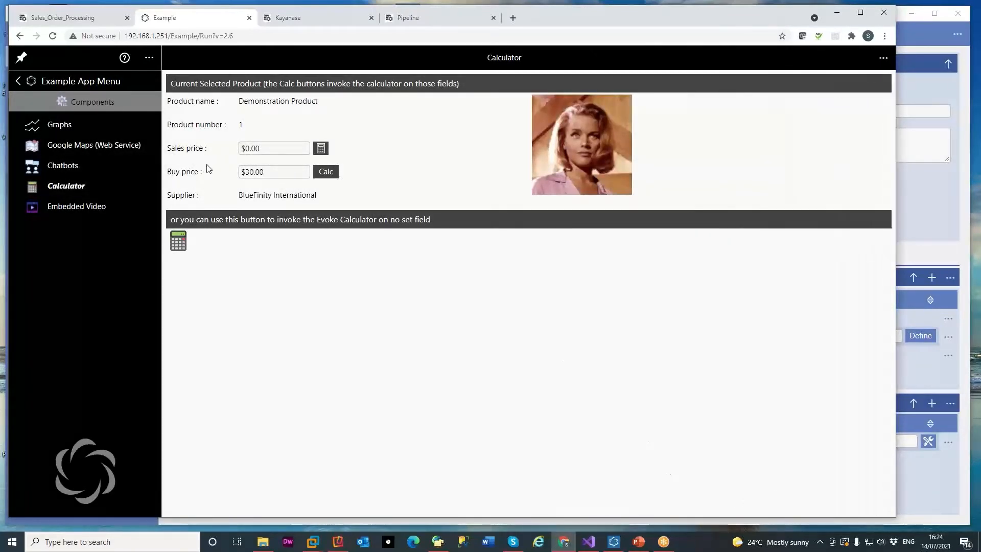
View the Graphs component page and open its Chart and Data view with the sales opportunities.
{"action": "left_click", "coordinate": [57, 147]}
{"action": "left_click", "coordinate": [54, 124]}
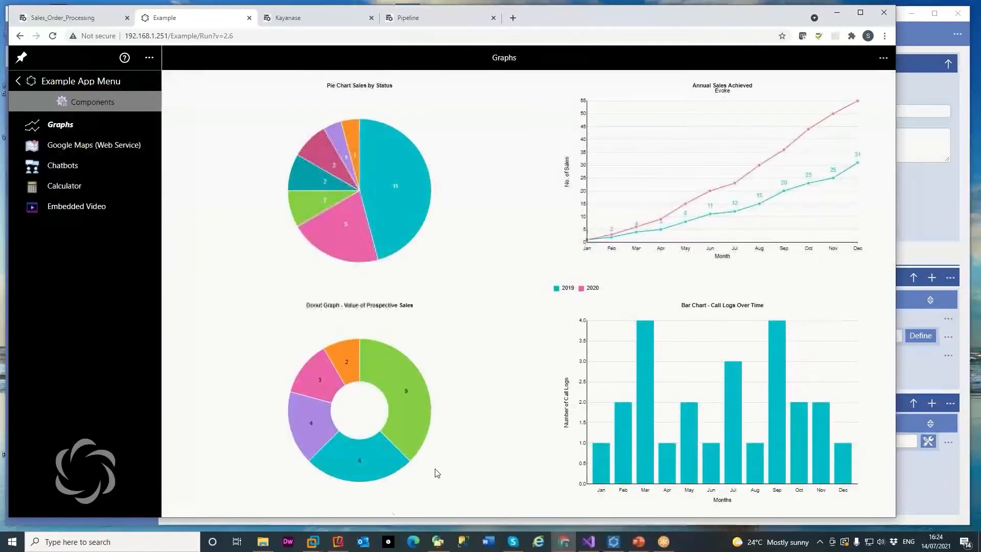
{"action": "left_click", "coordinate": [884, 58]}
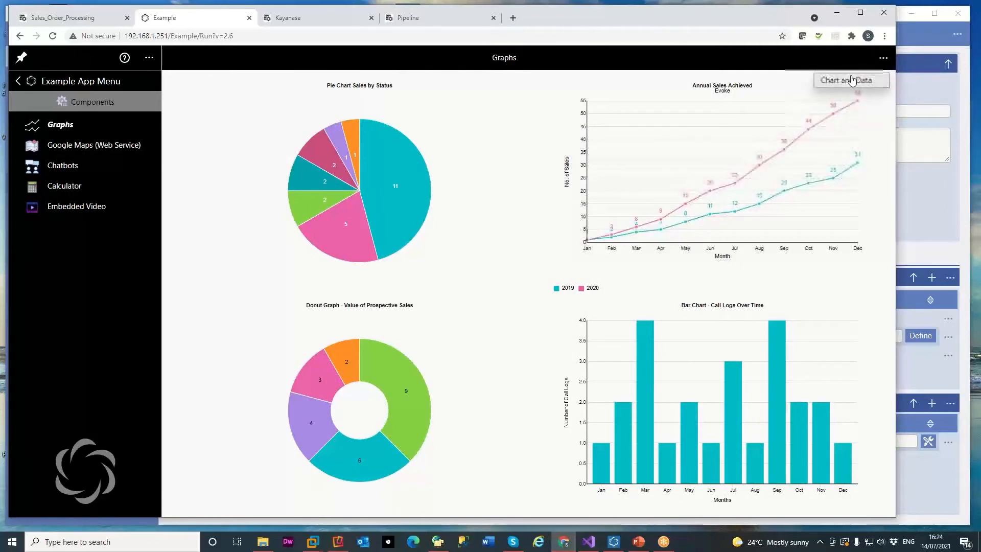
{"action": "left_click", "coordinate": [858, 80]}
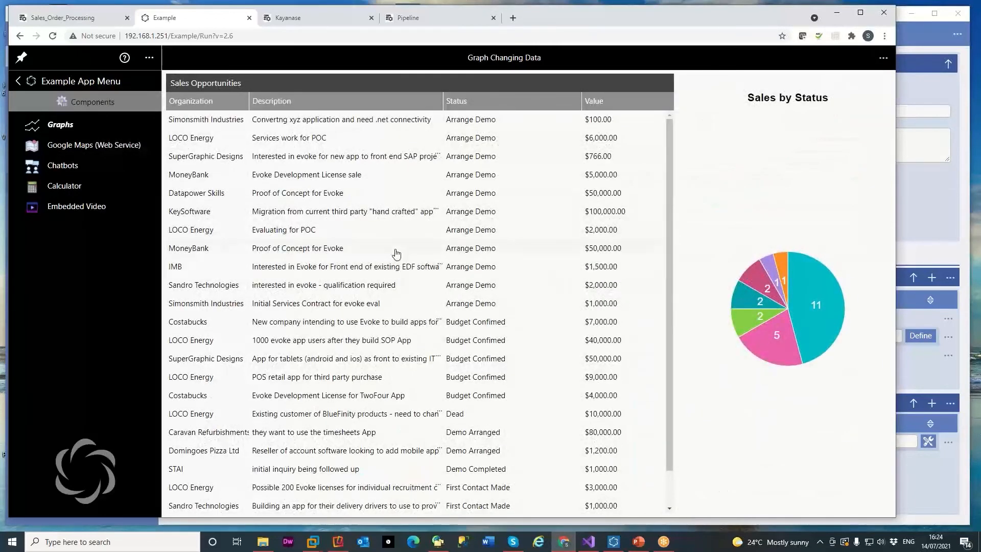
Set the status of the Sandro Technologies opportunity "interested in evoke - qualification required" to Follow Up.
{"action": "left_click", "coordinate": [511, 287]}
{"action": "left_click", "coordinate": [575, 284]}
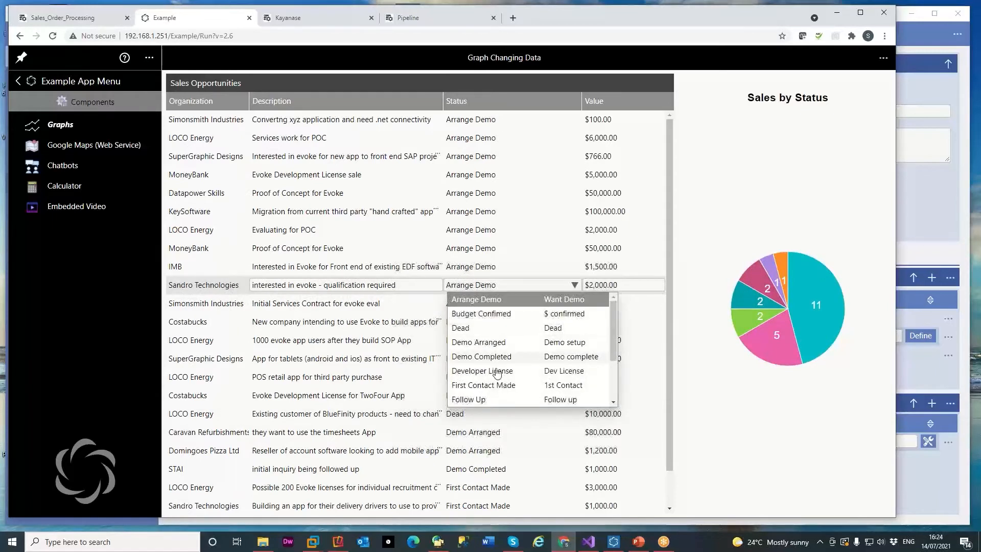
{"action": "left_click", "coordinate": [511, 398]}
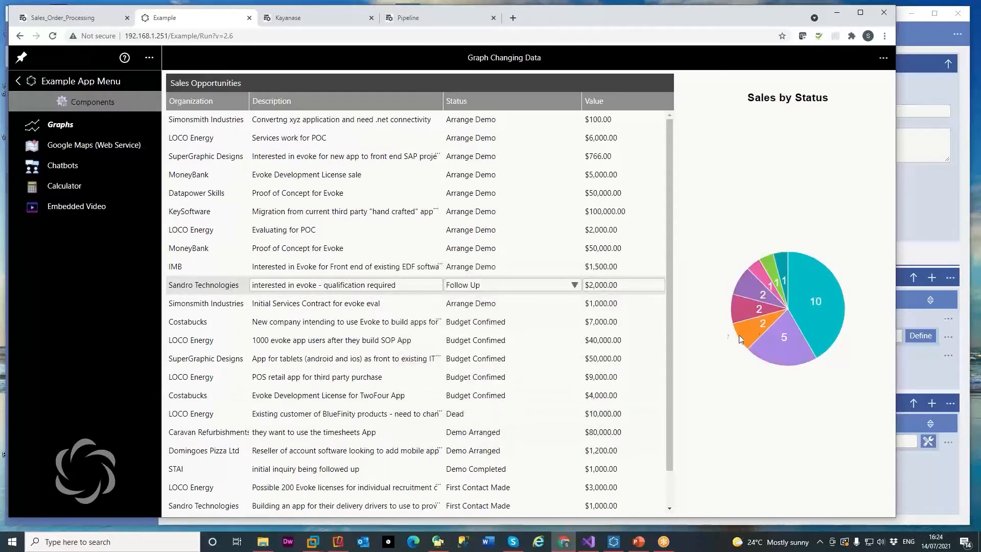
Open the Shopping example's virtual tour and walk into the Rolex store up to the watch display case.
{"action": "left_click", "coordinate": [72, 81]}
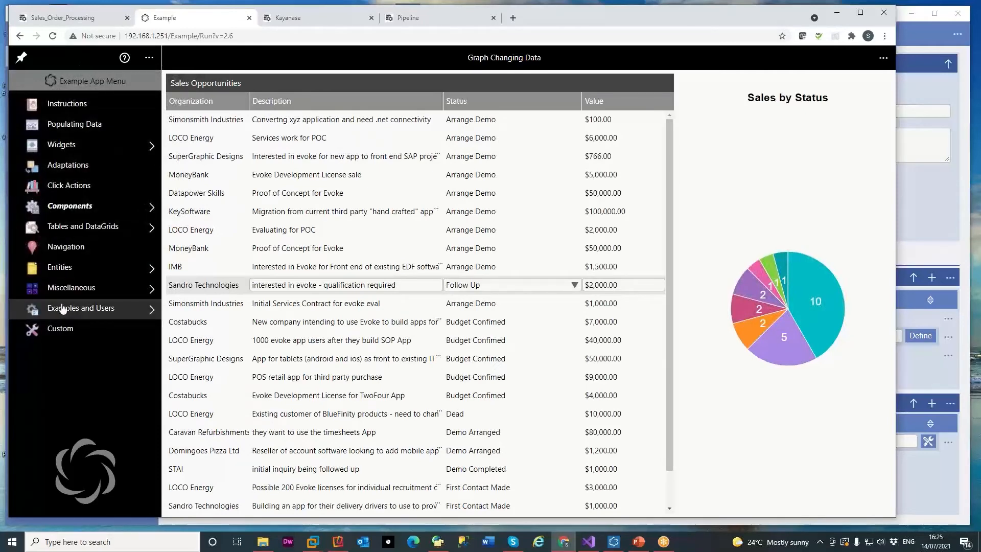
{"action": "left_click", "coordinate": [63, 309]}
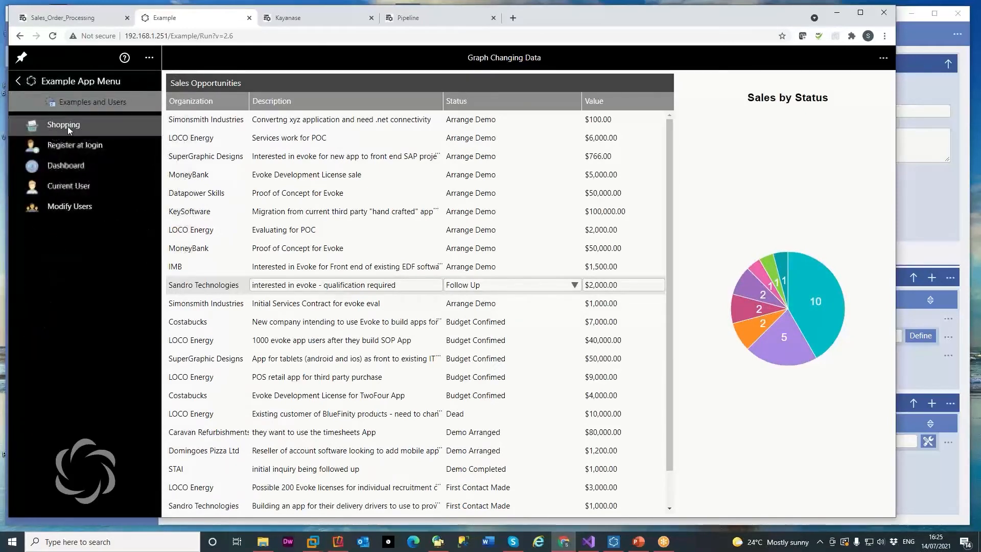
{"action": "left_click", "coordinate": [68, 128]}
{"action": "left_click", "coordinate": [375, 233]}
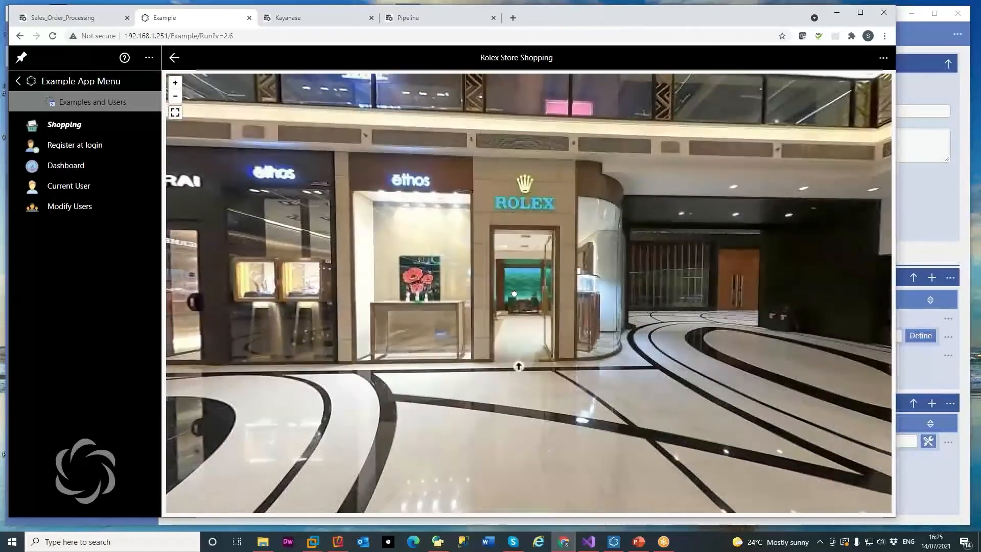
{"action": "left_click", "coordinate": [510, 369]}
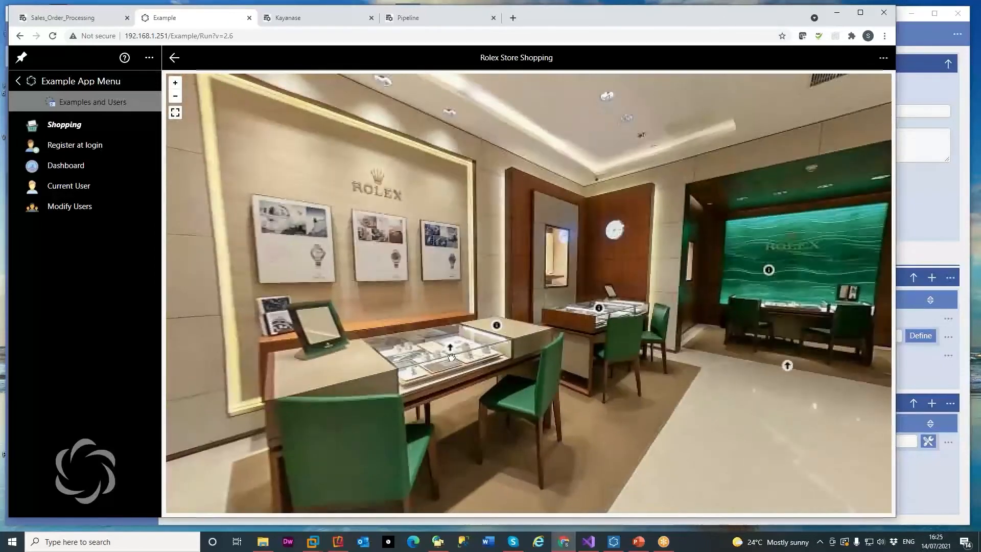
{"action": "left_click", "coordinate": [450, 353]}
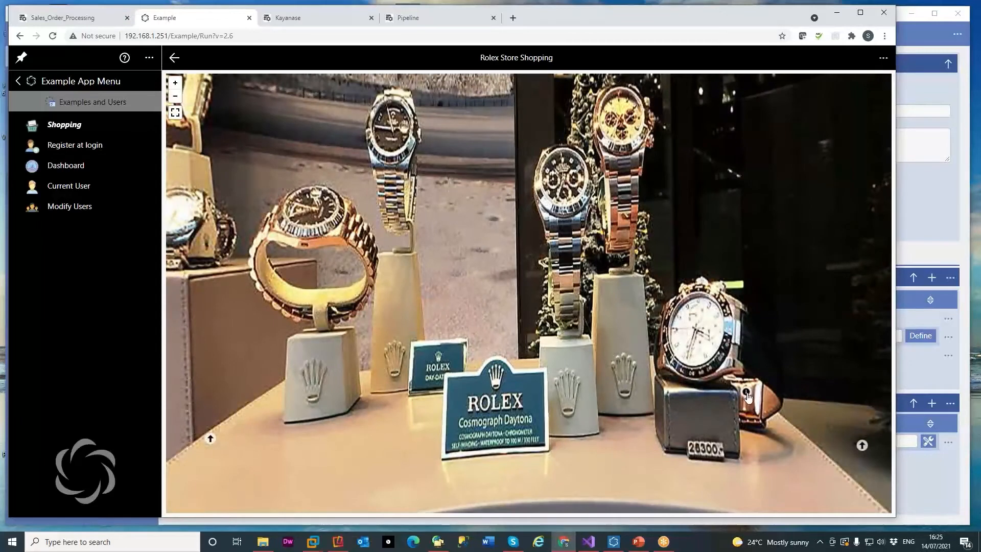
Add the Rolex Vintage Submarine Watch from the display to the cart and hide its product details.
{"action": "left_click", "coordinate": [746, 394]}
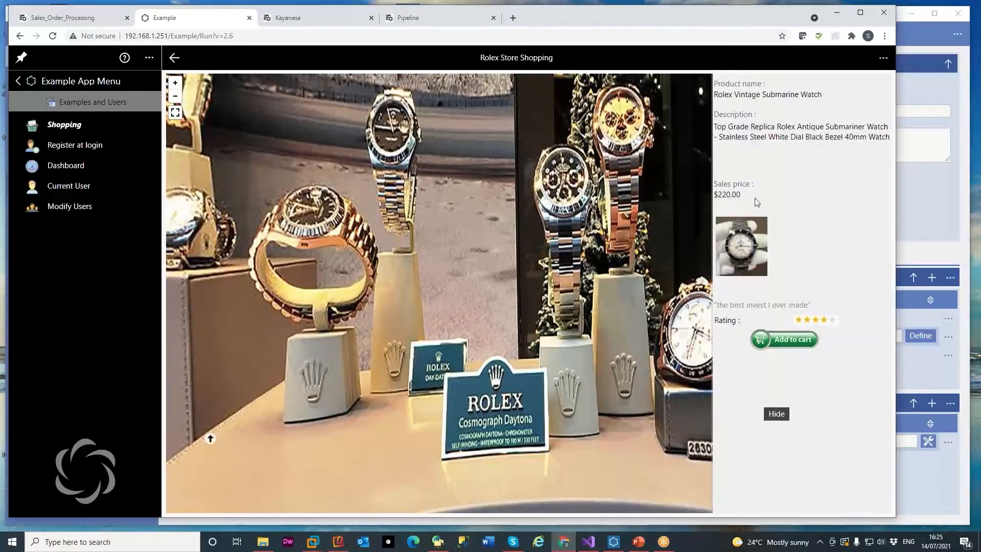
{"action": "left_click", "coordinate": [790, 339]}
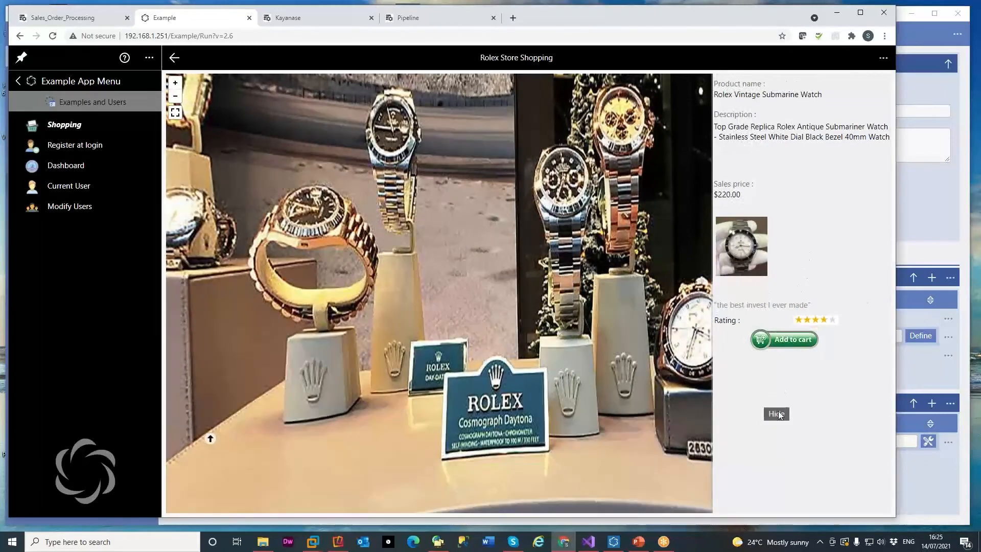
{"action": "left_click", "coordinate": [776, 413]}
Return to the store interior, view the Rolex Ladies Watches at the second display counter, and close the product list.
{"action": "left_click", "coordinate": [862, 446]}
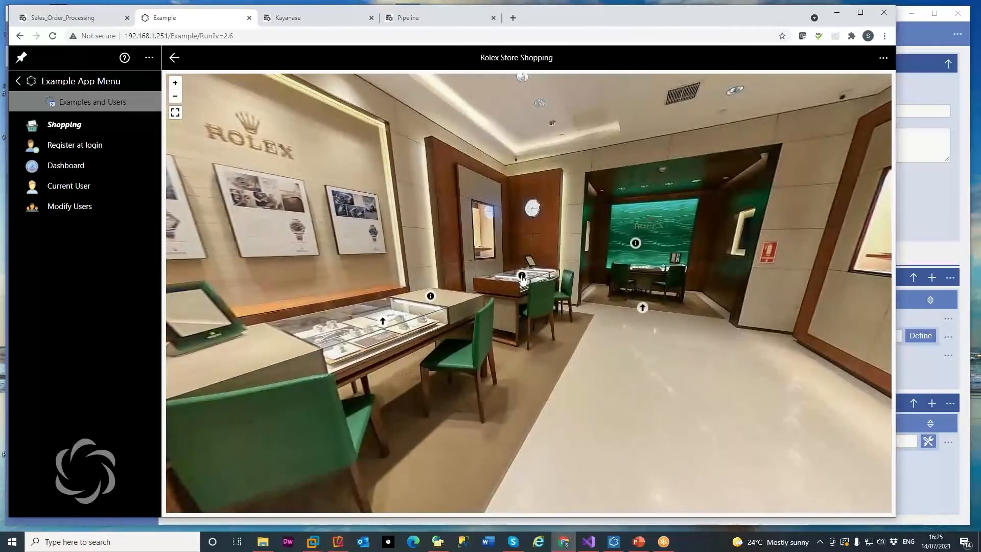
{"action": "scroll", "coordinate": [588, 346], "scroll_direction": "up", "scroll_amount": 5}
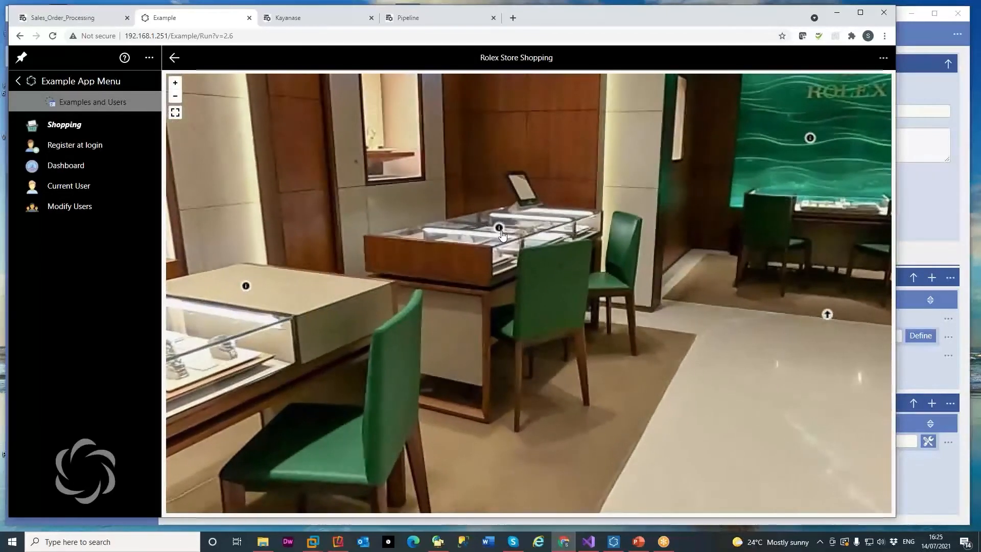
{"action": "left_click", "coordinate": [500, 230]}
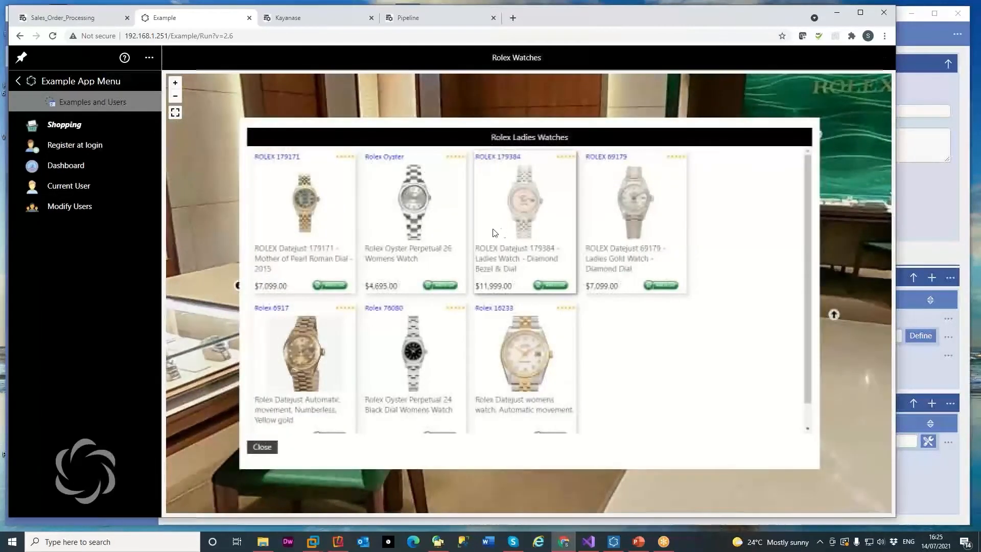
{"action": "left_click", "coordinate": [261, 447]}
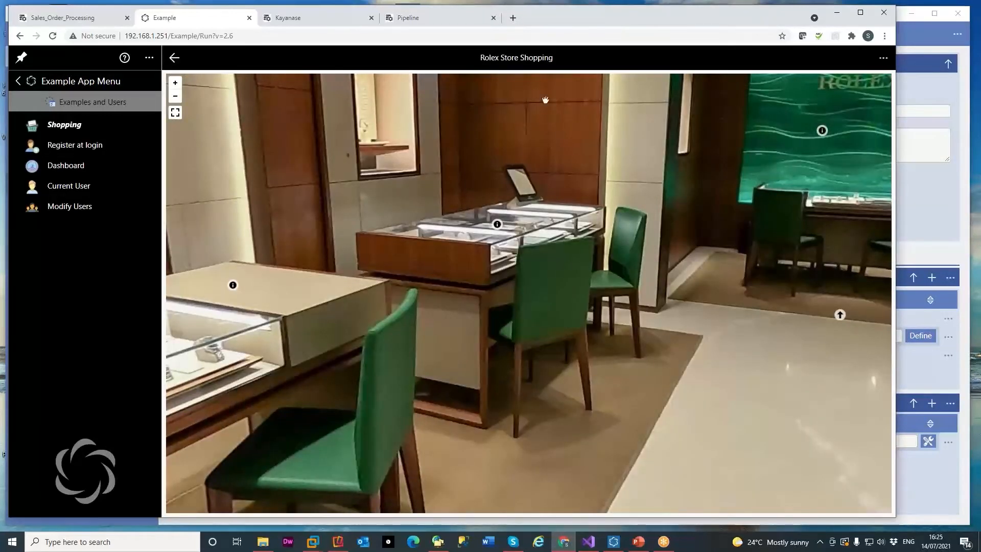
Open the Real Estate Agent virtual tour and walk from the hallway through the living room to its doorway.
{"action": "left_click", "coordinate": [883, 58]}
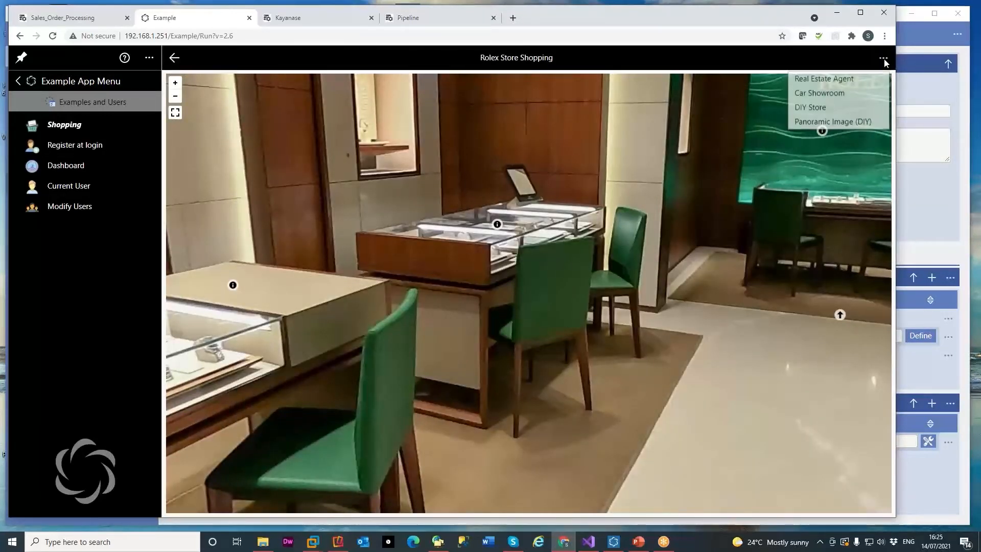
{"action": "left_click", "coordinate": [839, 83]}
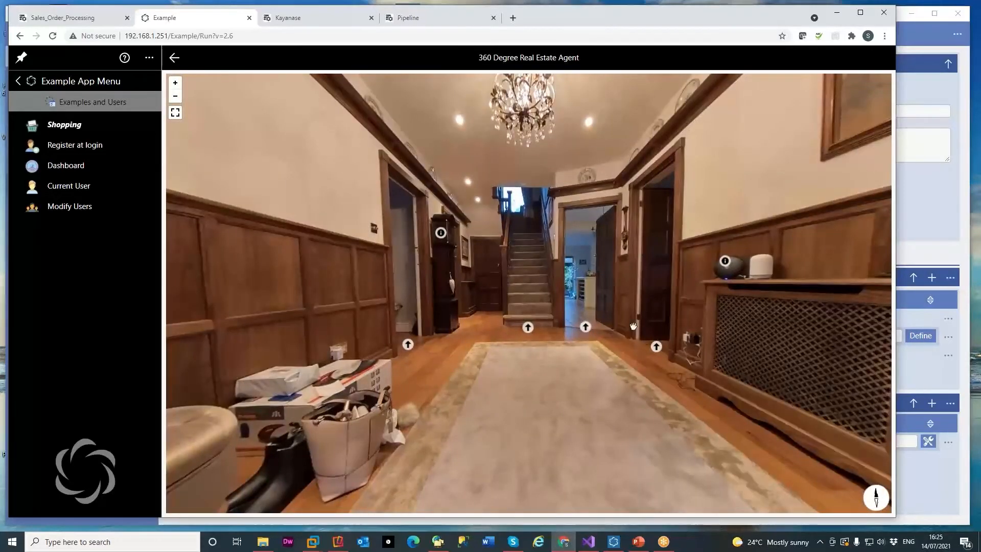
{"action": "mouse_move", "coordinate": [728, 263]}
{"action": "left_click", "coordinate": [407, 345]}
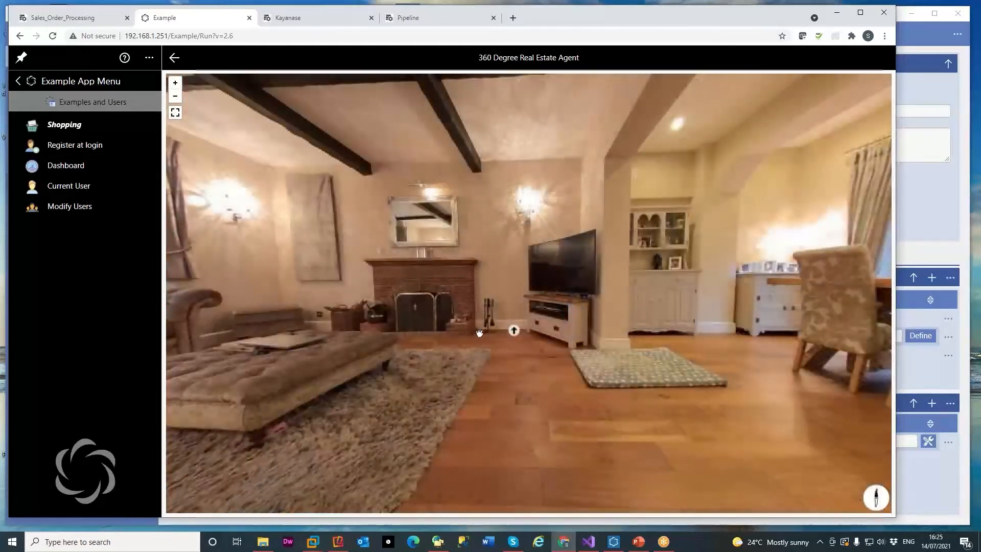
{"action": "left_click", "coordinate": [515, 333]}
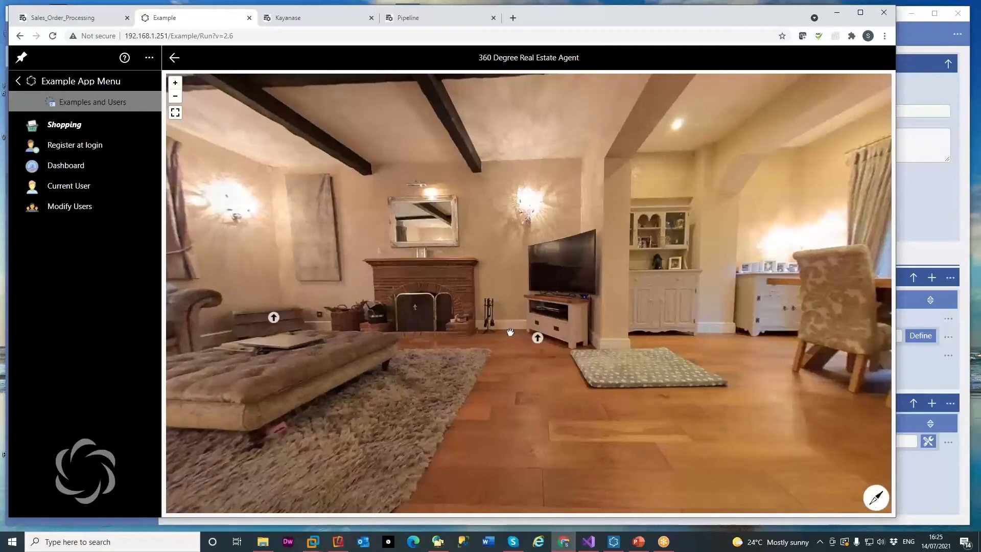
{"action": "left_click", "coordinate": [537, 339]}
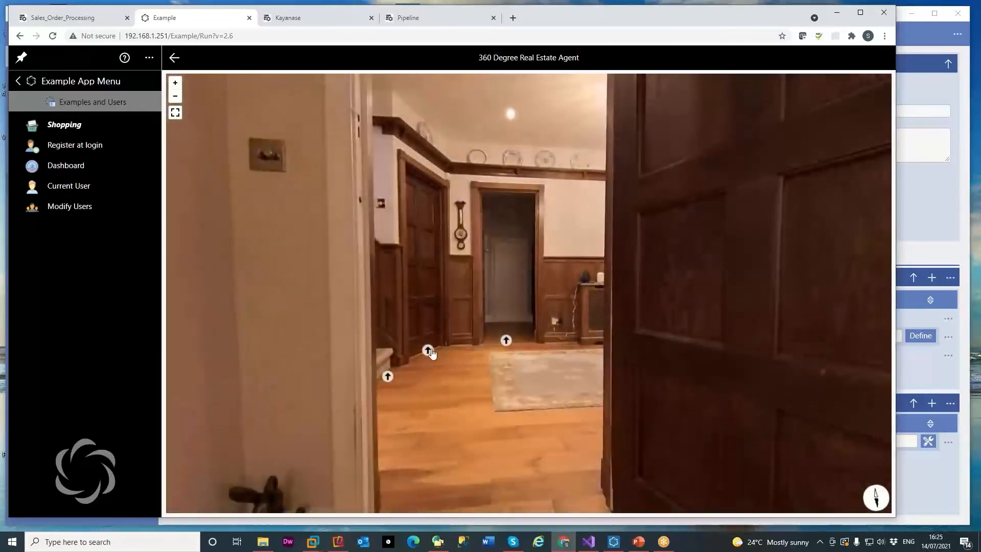
Tour the kitchen and dining area back towards the hallway, and leave the virtual tours for the Browse Products page.
{"action": "left_click", "coordinate": [429, 350]}
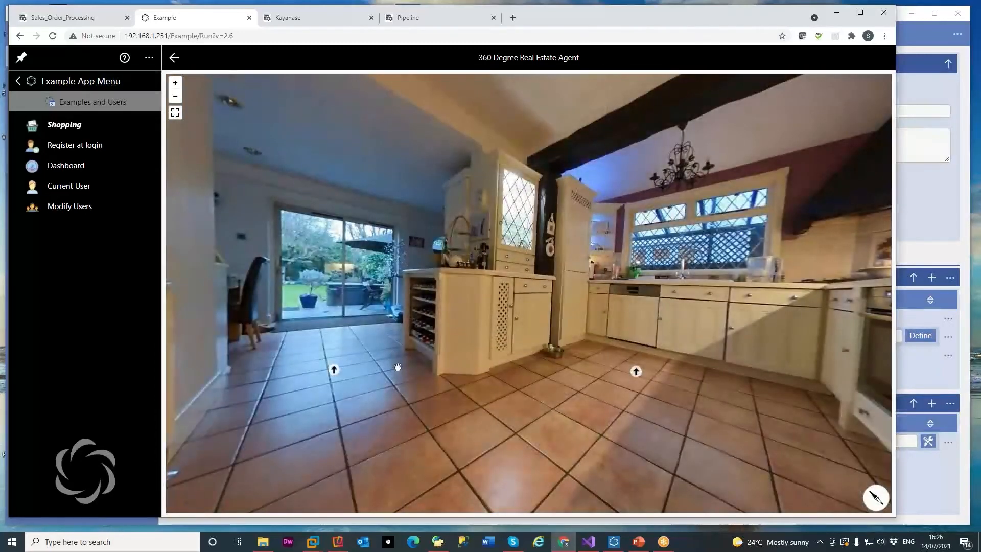
{"action": "left_click", "coordinate": [336, 372]}
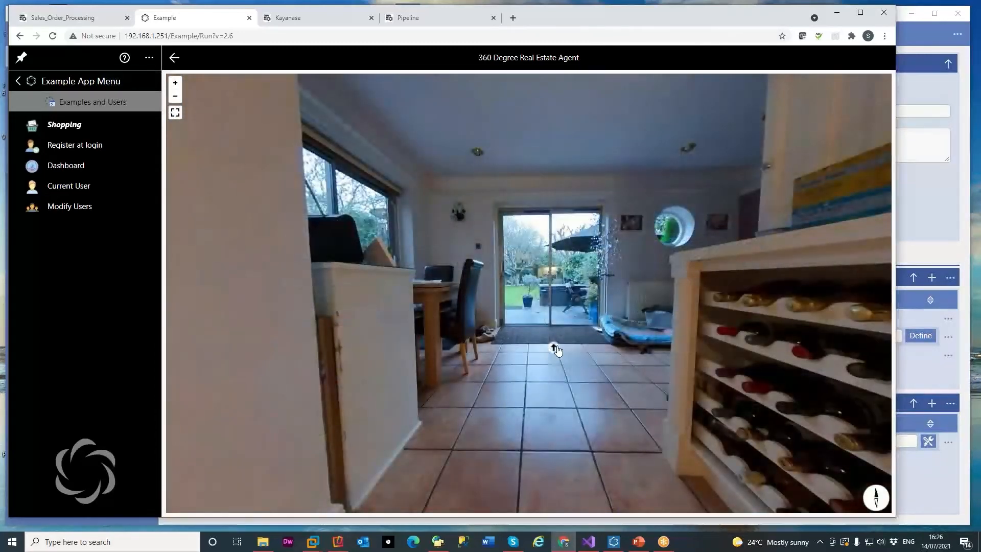
{"action": "left_click", "coordinate": [556, 349]}
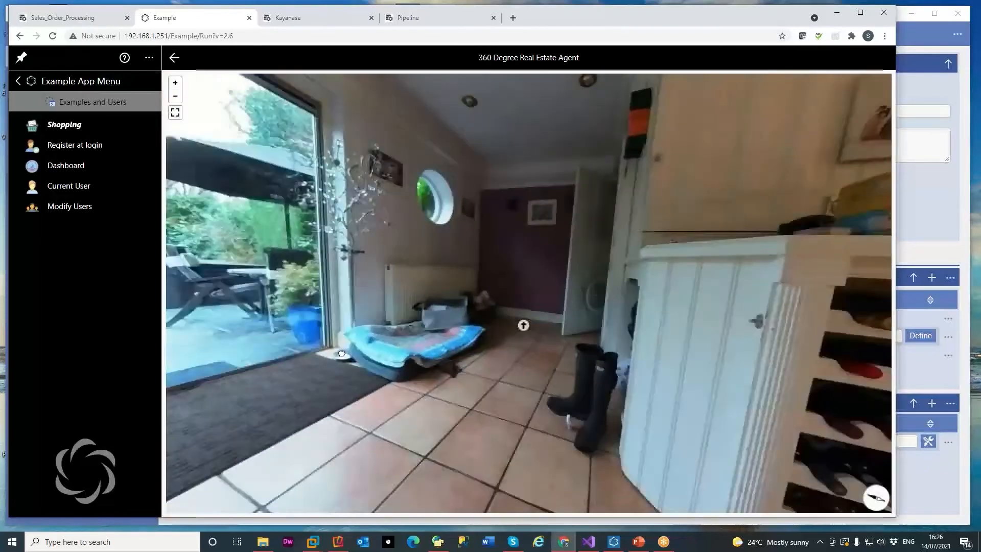
{"action": "left_click_drag", "start_coordinate": [475, 354], "coordinate": [246, 353]}
{"action": "left_click_drag", "start_coordinate": [560, 300], "coordinate": [511, 319]}
{"action": "left_click", "coordinate": [563, 305]}
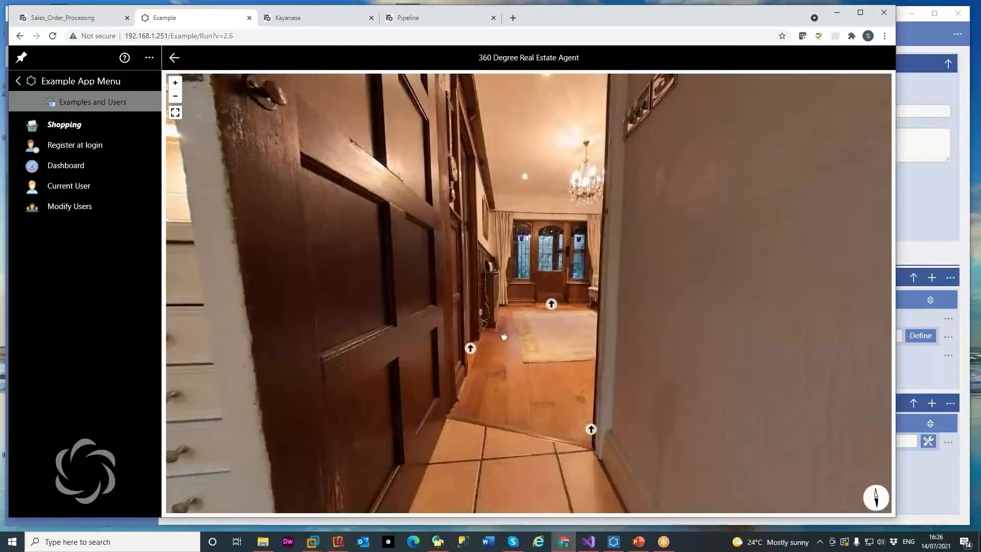
{"action": "left_click", "coordinate": [470, 349]}
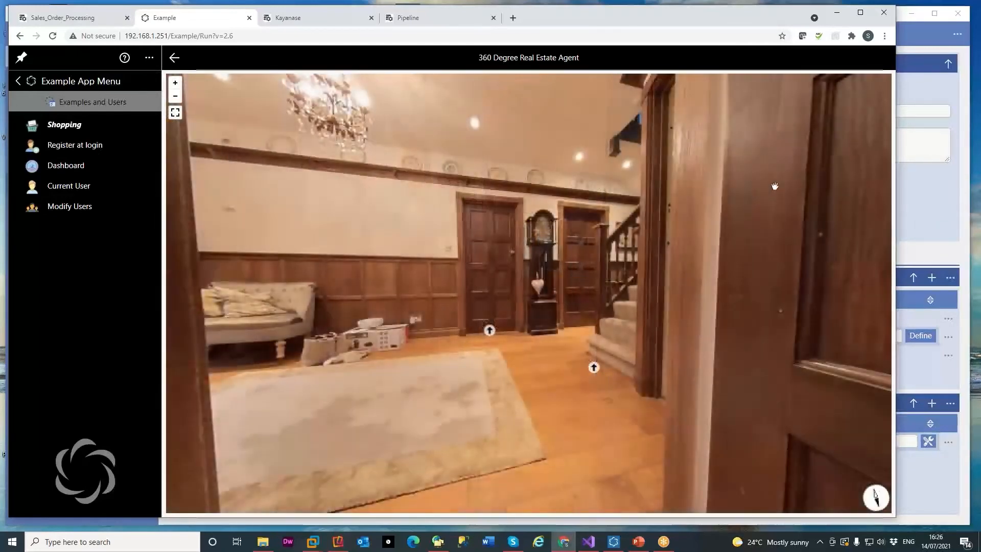
{"action": "left_click", "coordinate": [175, 57]}
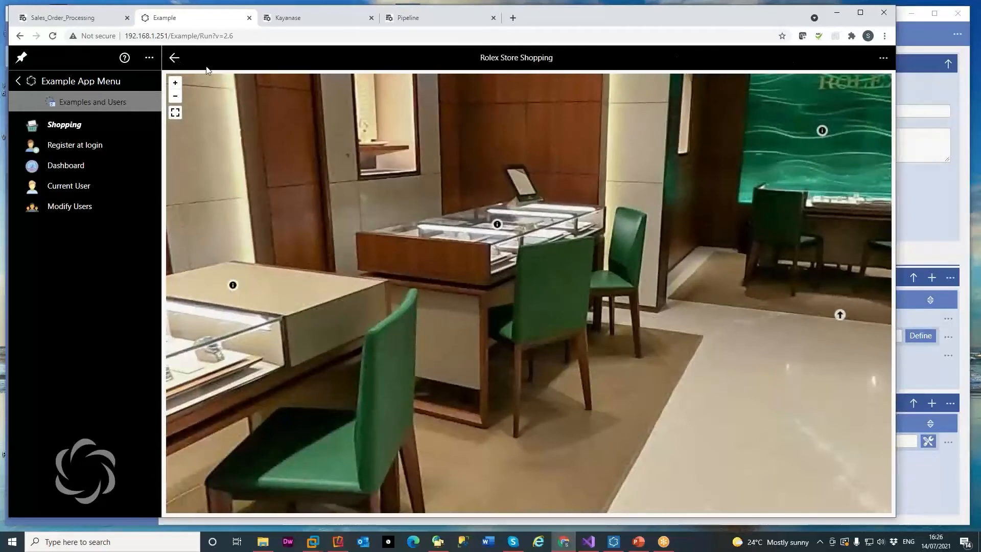
{"action": "left_click", "coordinate": [174, 57]}
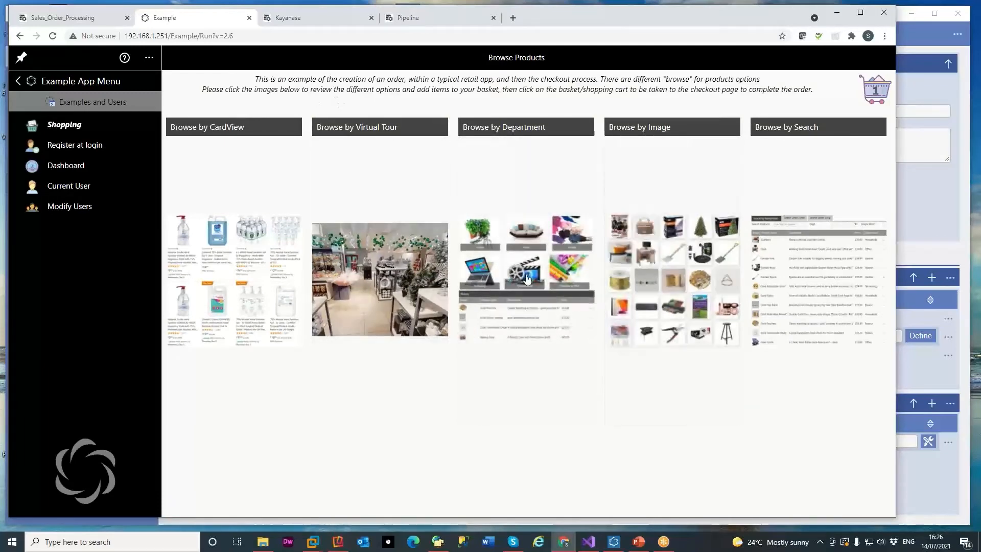
Browse by CardView, list all products, show them as Full Width CardView, and open the sort and search page.
{"action": "left_click", "coordinate": [223, 273]}
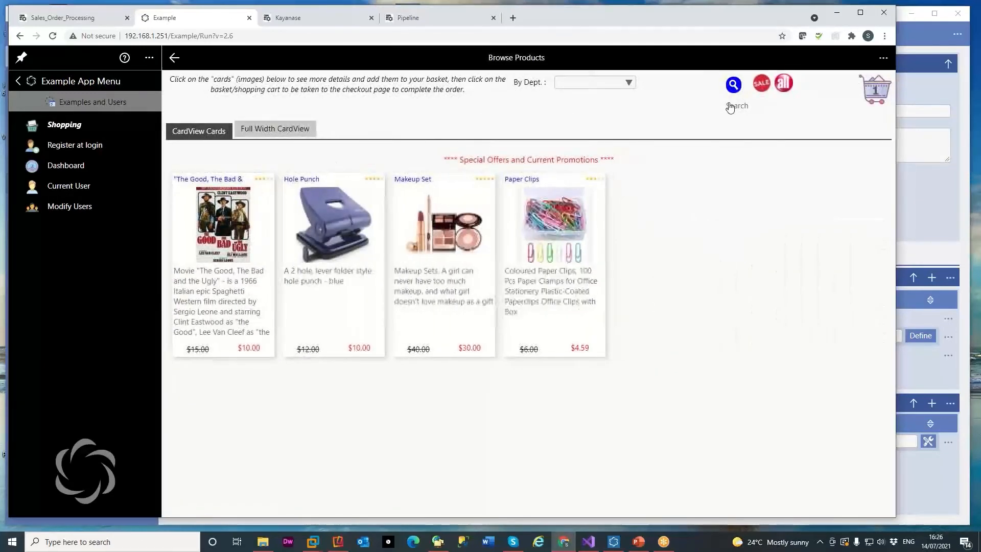
{"action": "left_click", "coordinate": [785, 83]}
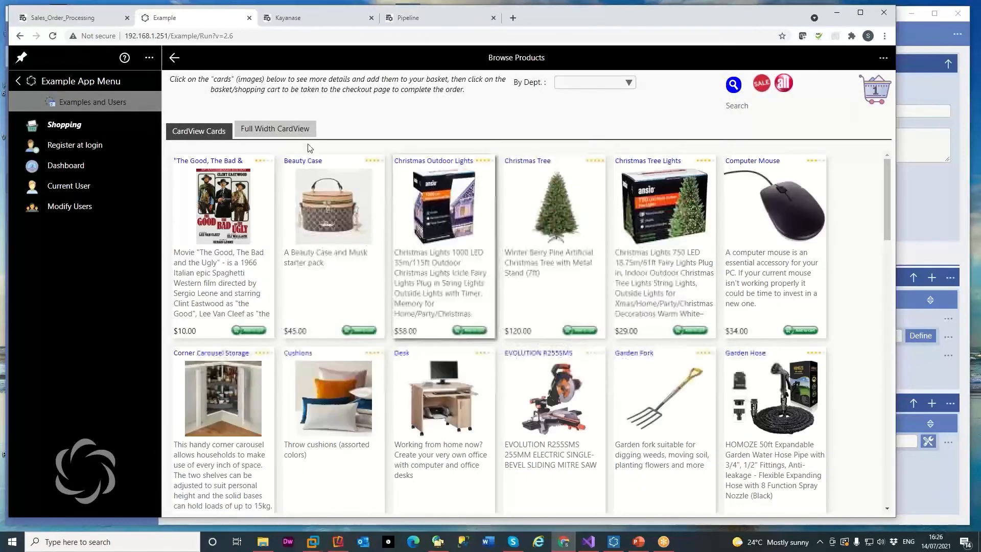
{"action": "left_click", "coordinate": [286, 130]}
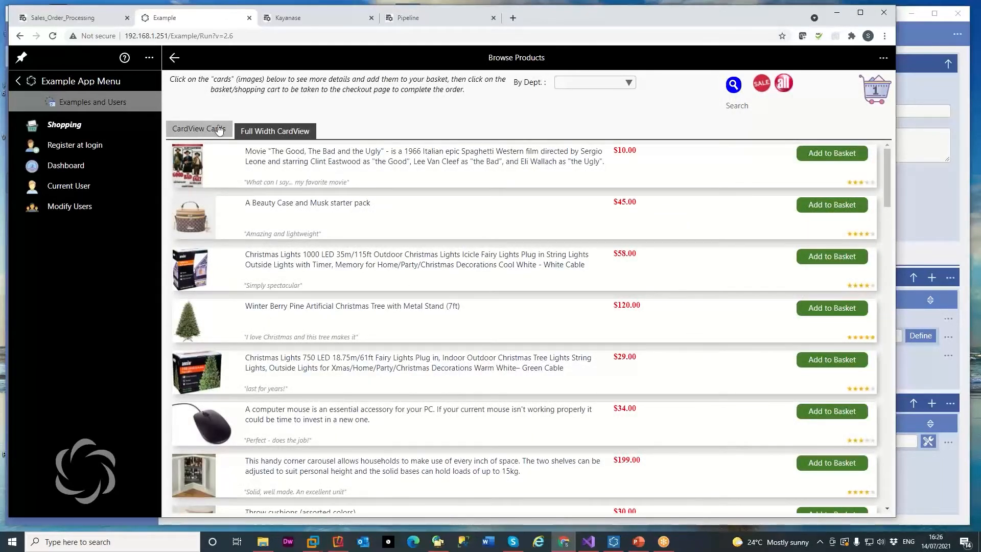
{"action": "left_click", "coordinate": [734, 85]}
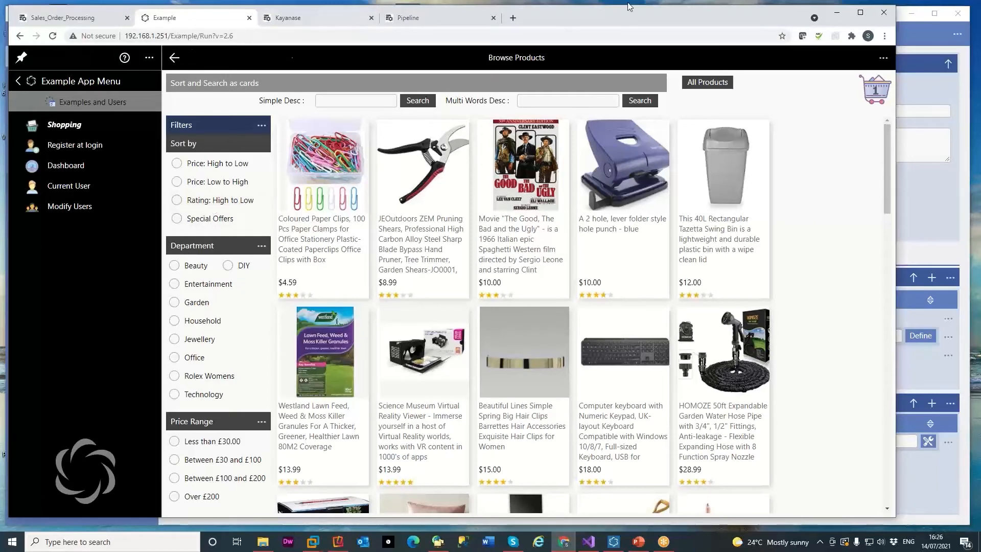
Switch to the Evoke designer and view the list of pages in the Customers page series.
{"action": "left_click", "coordinate": [836, 13]}
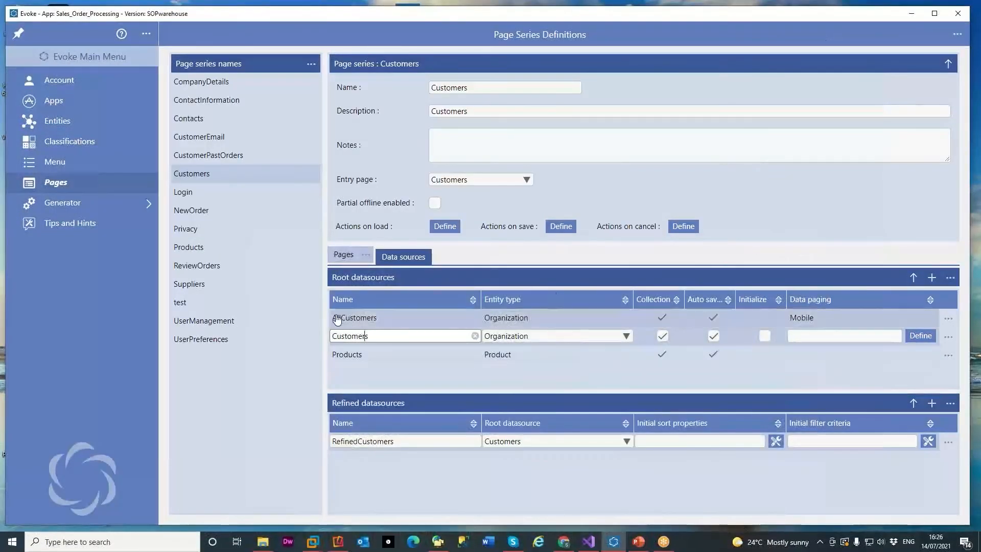
{"action": "left_click", "coordinate": [350, 256]}
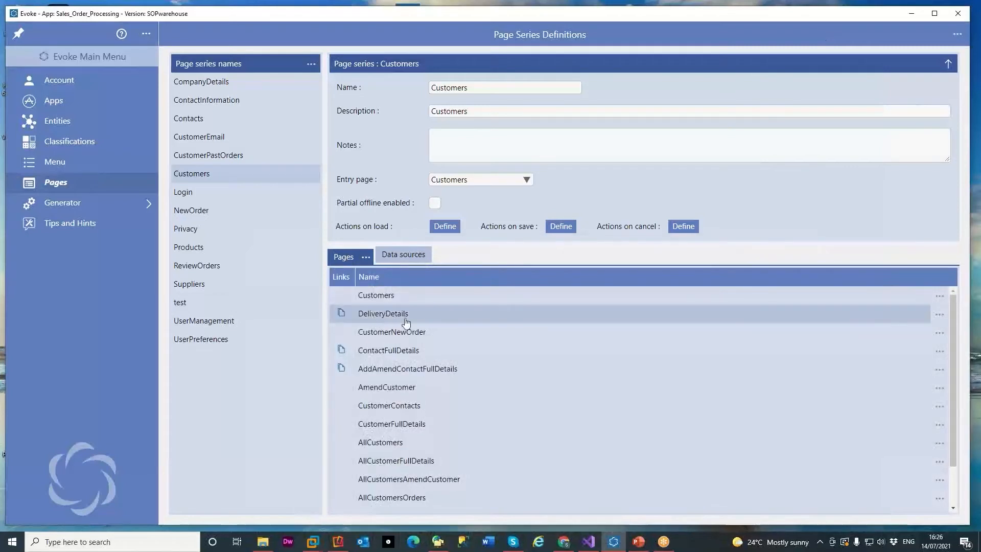
{"action": "left_click", "coordinate": [391, 301]}
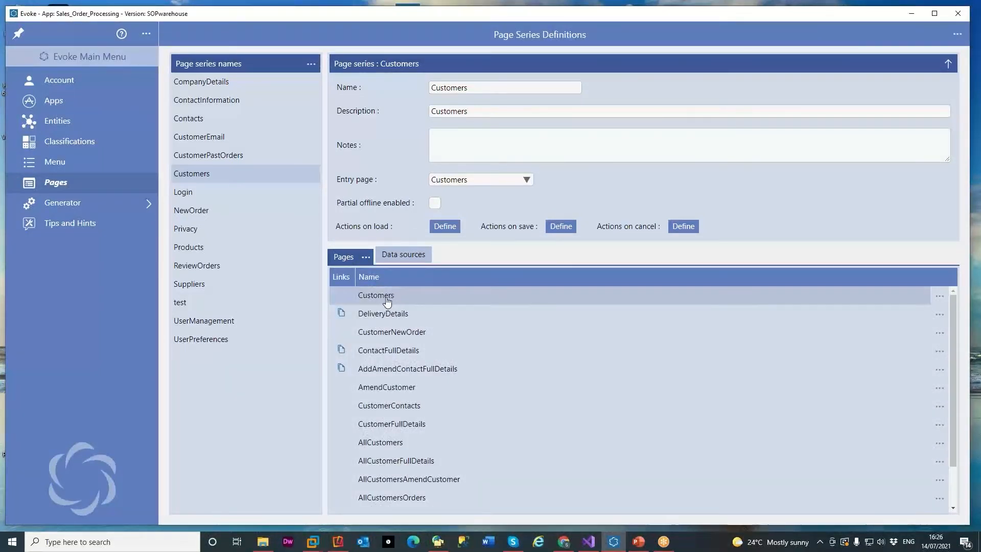
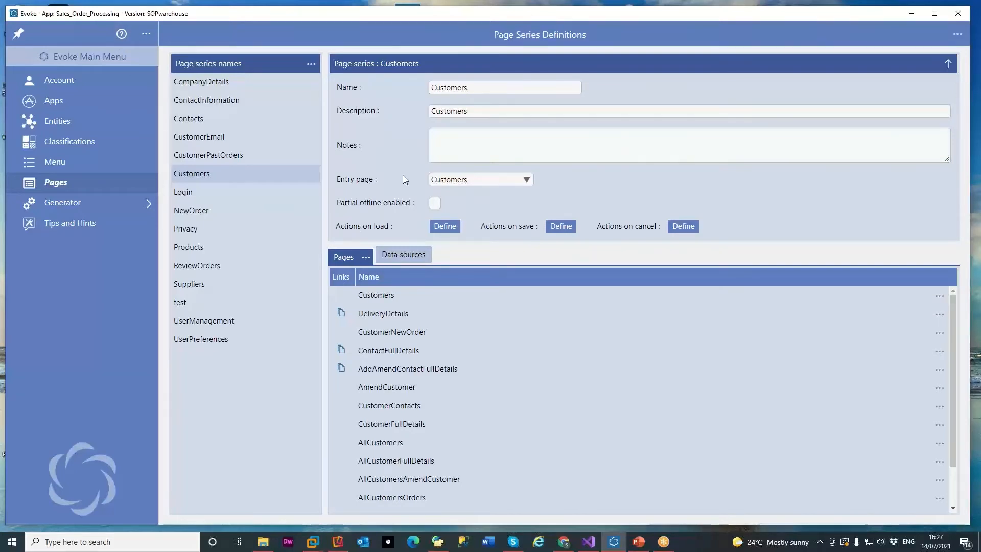
Open the online help for Pages and review the Page Series section with its structure diagram.
{"action": "left_click", "coordinate": [122, 34]}
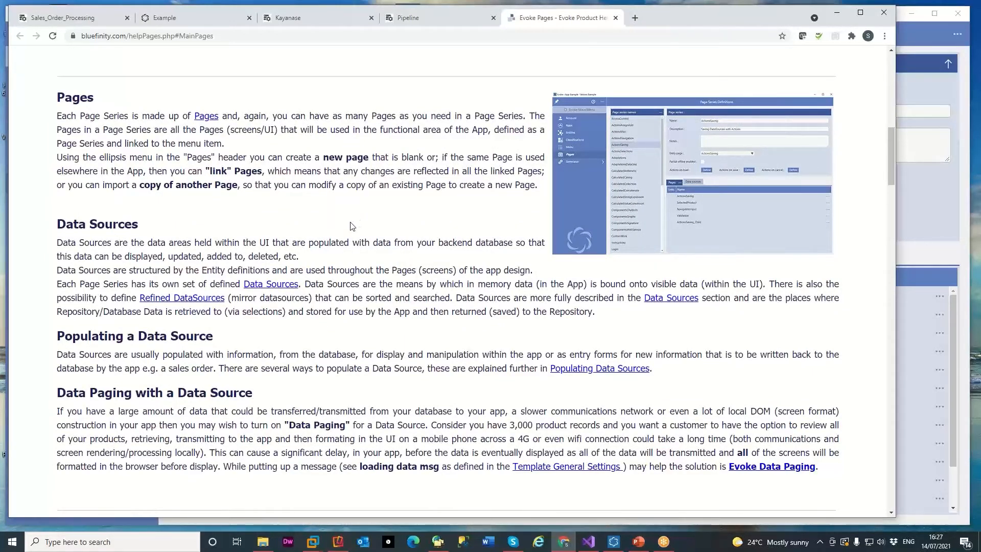
{"action": "scroll", "coordinate": [352, 225], "scroll_direction": "up", "scroll_amount": 10}
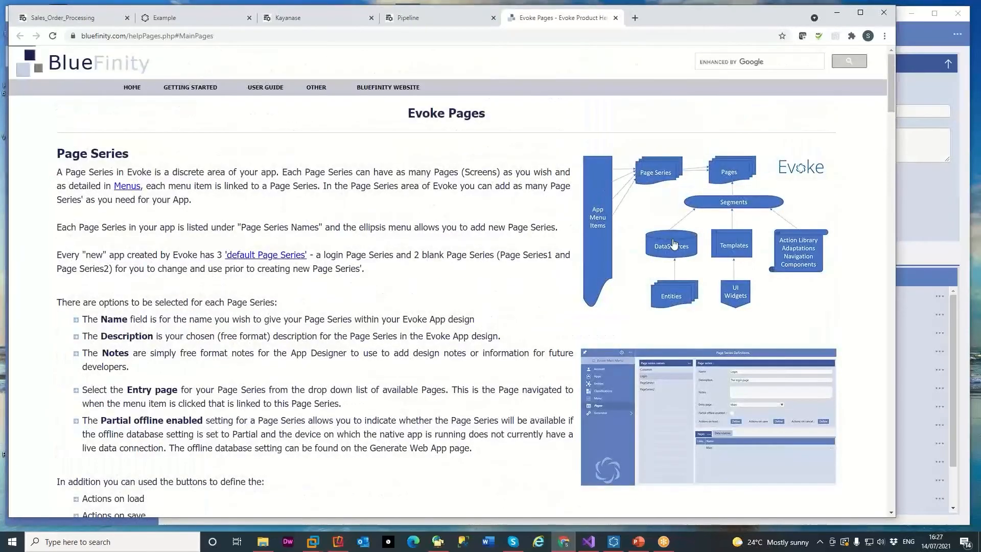
{"action": "scroll", "coordinate": [717, 332], "scroll_direction": "down", "scroll_amount": 5}
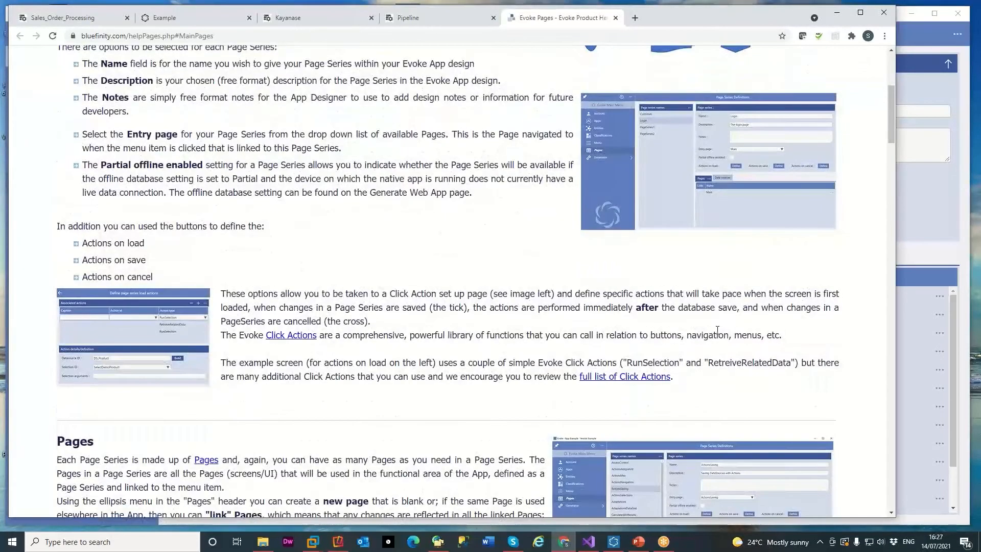
{"action": "scroll", "coordinate": [717, 332], "scroll_direction": "up", "scroll_amount": 5}
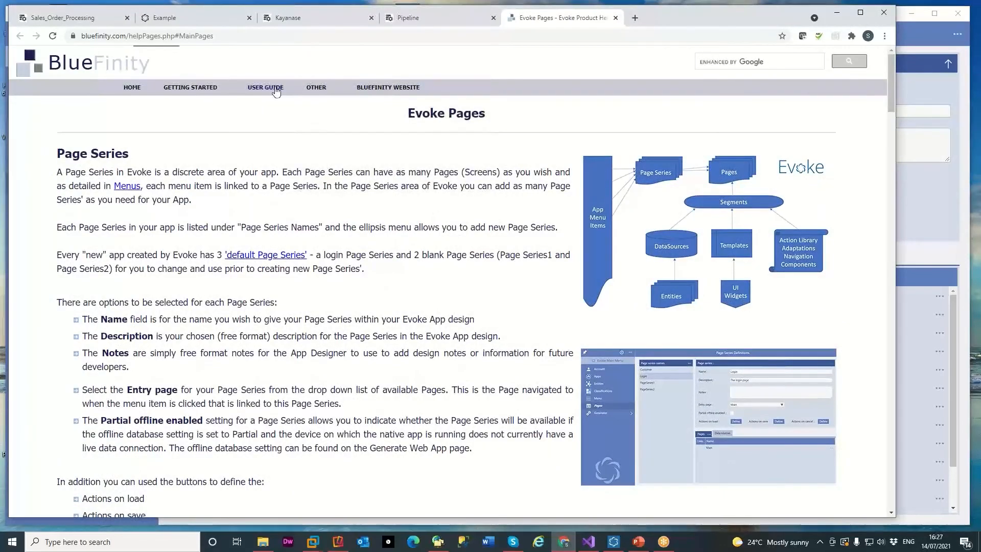
Open the Evoke User Guide and review the Account, Apps, Entities, Repositories and Data Mappings sections.
{"action": "left_click", "coordinate": [276, 92]}
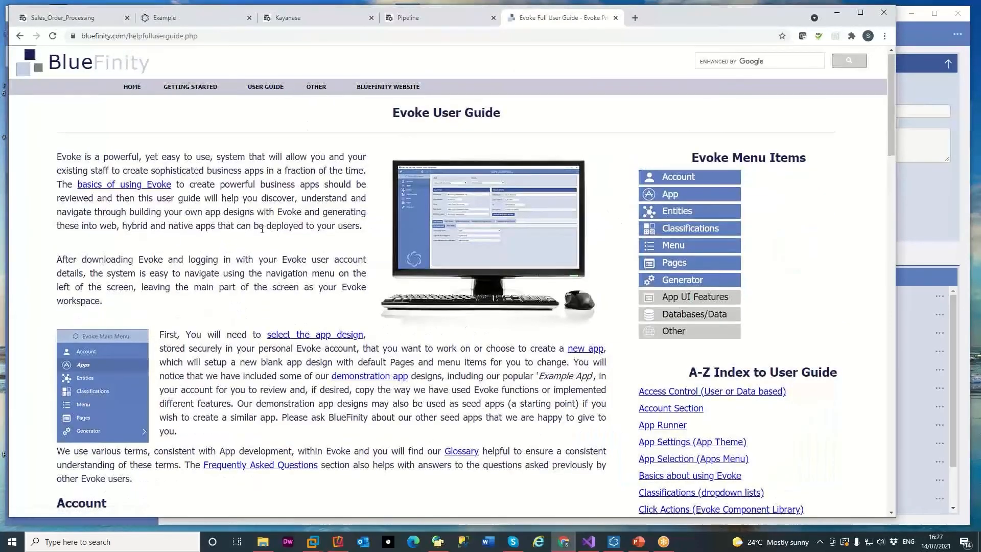
{"action": "scroll", "coordinate": [261, 232], "scroll_direction": "down", "scroll_amount": 5}
{"action": "scroll", "coordinate": [261, 231], "scroll_direction": "down", "scroll_amount": 2}
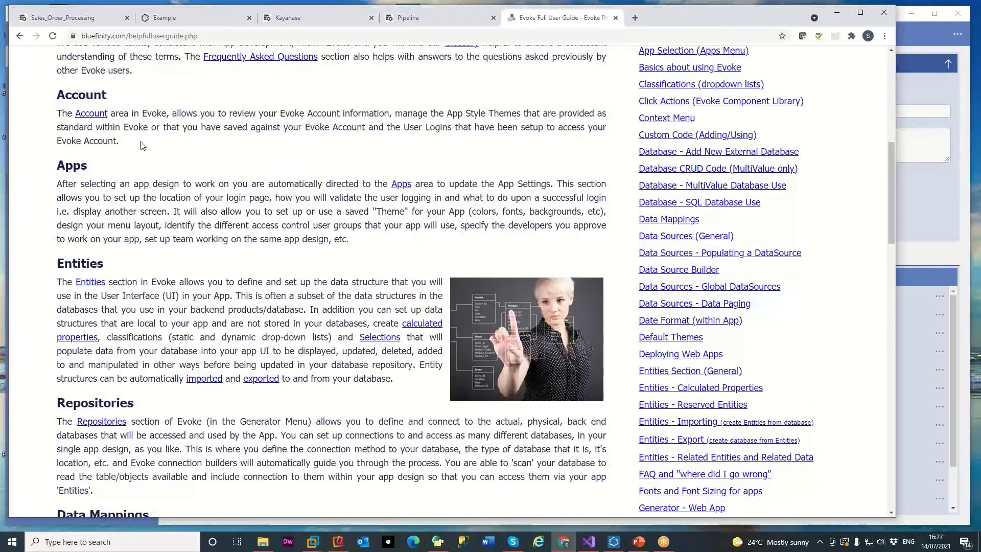
{"action": "left_click_drag", "start_coordinate": [162, 200], "coordinate": [202, 206]}
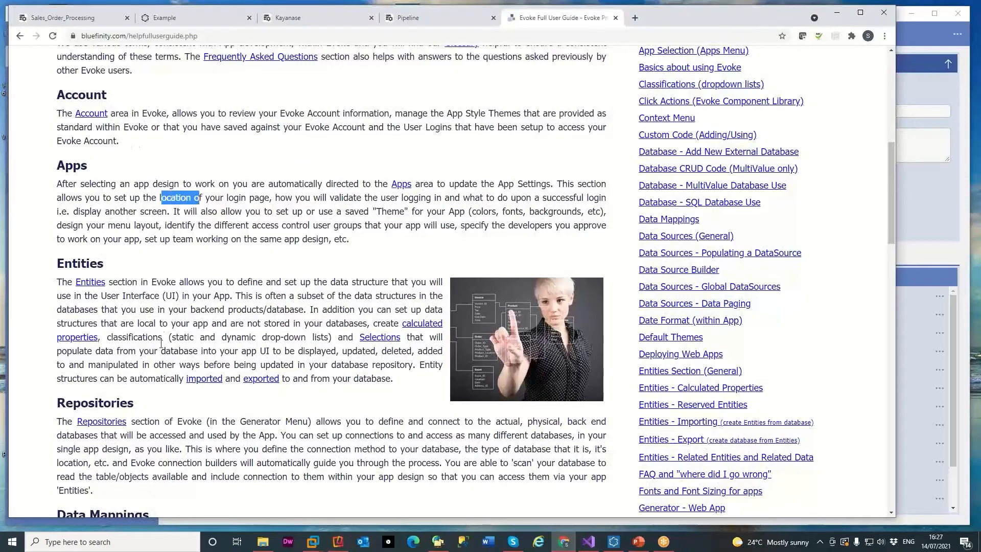
{"action": "left_click_drag", "start_coordinate": [160, 323], "coordinate": [235, 326]}
{"action": "scroll", "coordinate": [238, 409], "scroll_direction": "down", "scroll_amount": 3}
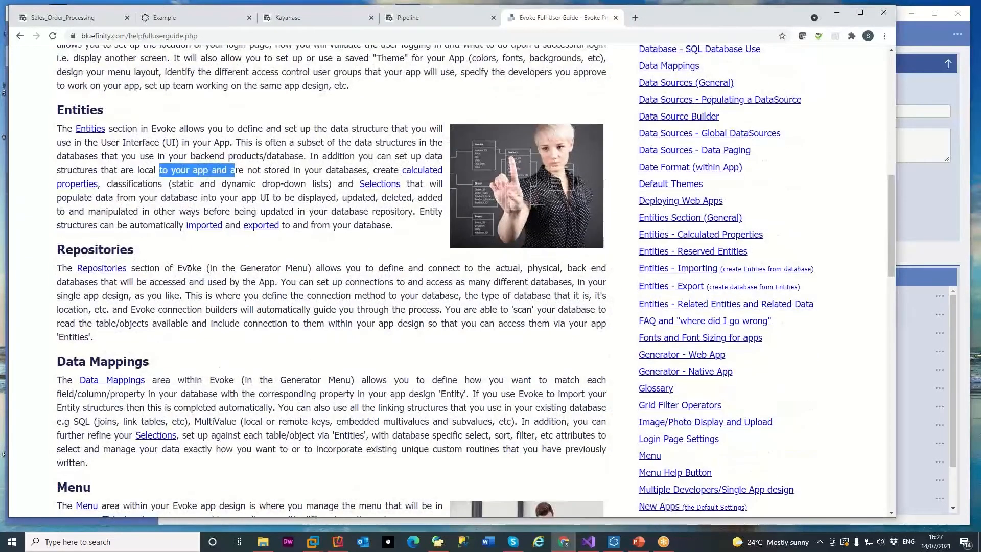
{"action": "left_click_drag", "start_coordinate": [188, 269], "coordinate": [260, 287]}
{"action": "left_click_drag", "start_coordinate": [228, 394], "coordinate": [240, 422]}
Review the user guide's Menu, Page Series, Data Sources, Pages and Generating Your App sections.
{"action": "scroll", "coordinate": [235, 427], "scroll_direction": "down", "scroll_amount": 3}
{"action": "left_click_drag", "start_coordinate": [177, 379], "coordinate": [190, 409]}
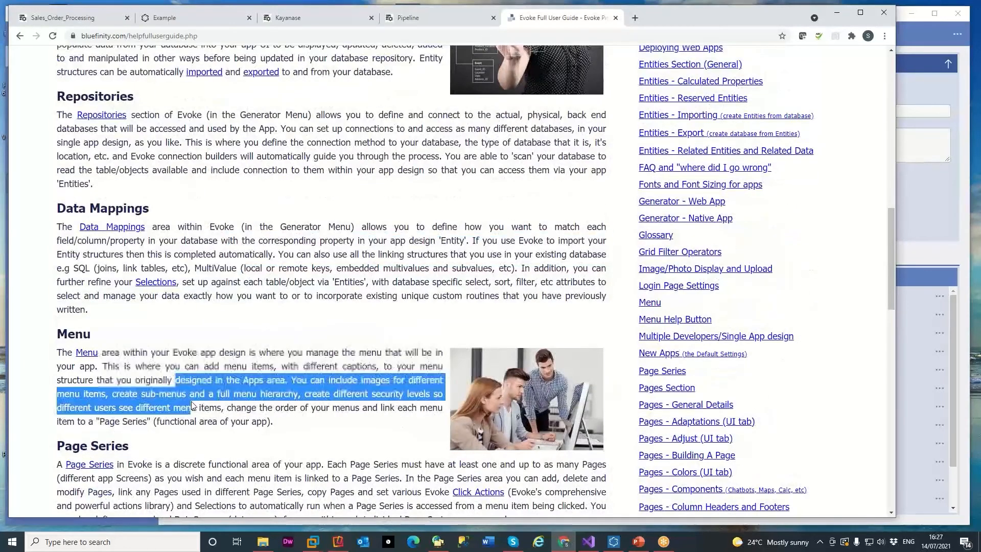
{"action": "scroll", "coordinate": [199, 475], "scroll_direction": "down", "scroll_amount": 3}
{"action": "left_click_drag", "start_coordinate": [205, 336], "coordinate": [234, 362]}
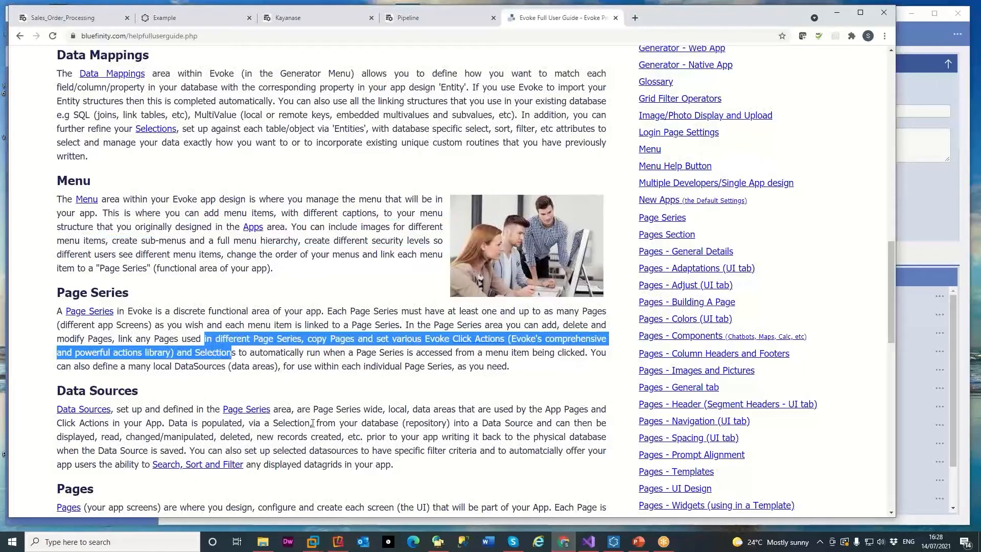
{"action": "left_click_drag", "start_coordinate": [310, 423], "coordinate": [320, 448]}
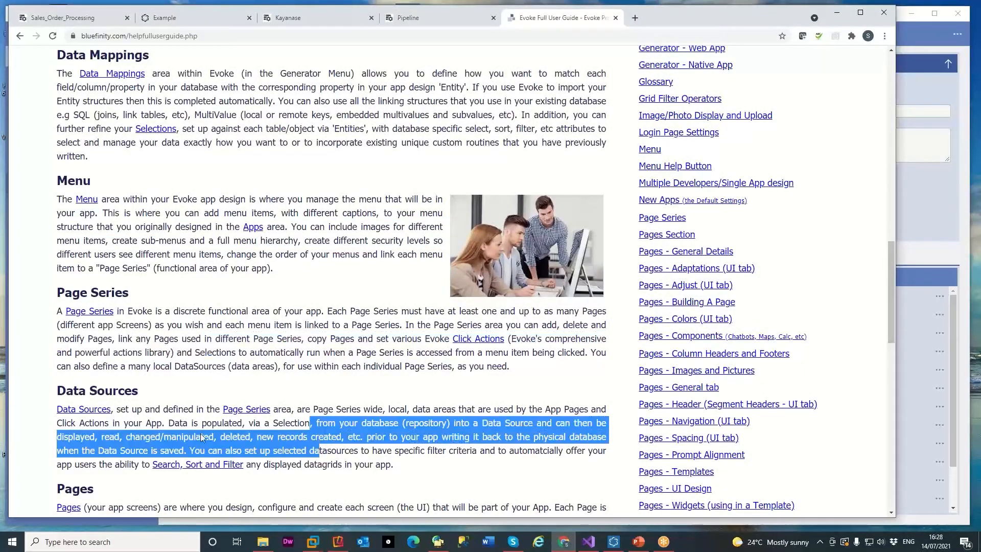
{"action": "scroll", "coordinate": [309, 460], "scroll_direction": "down", "scroll_amount": 4}
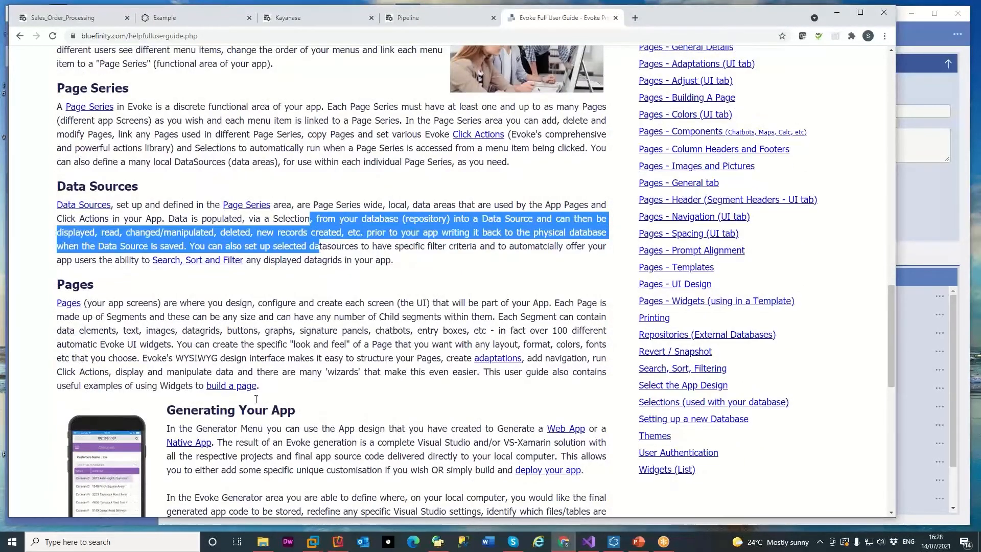
{"action": "left_click_drag", "start_coordinate": [284, 332], "coordinate": [310, 357]}
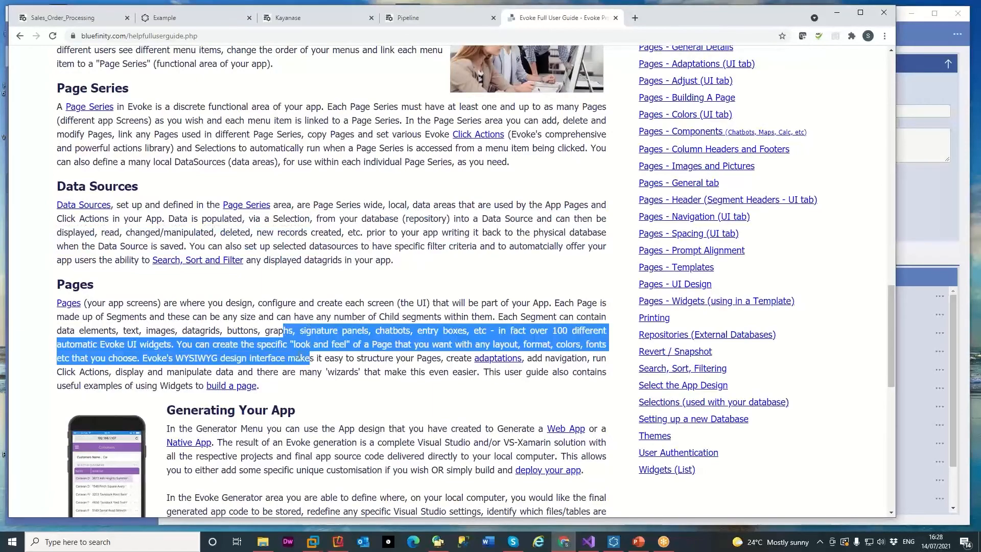
{"action": "left_click", "coordinate": [295, 438]}
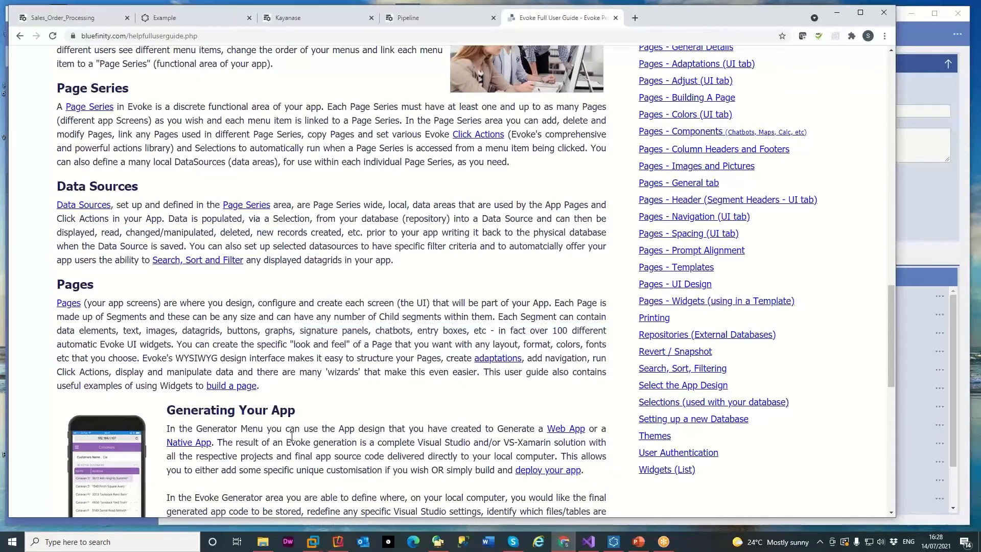
Return to the start of the user guide and follow the Entities entry under Evoke Menu Items.
{"action": "scroll", "coordinate": [651, 438], "scroll_direction": "up", "scroll_amount": 15}
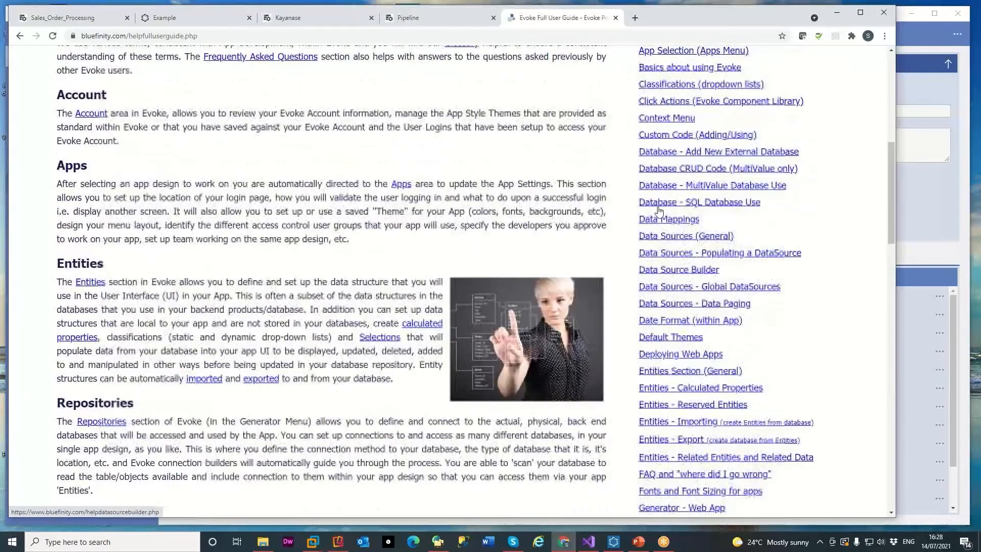
{"action": "scroll", "coordinate": [681, 149], "scroll_direction": "up", "scroll_amount": 5}
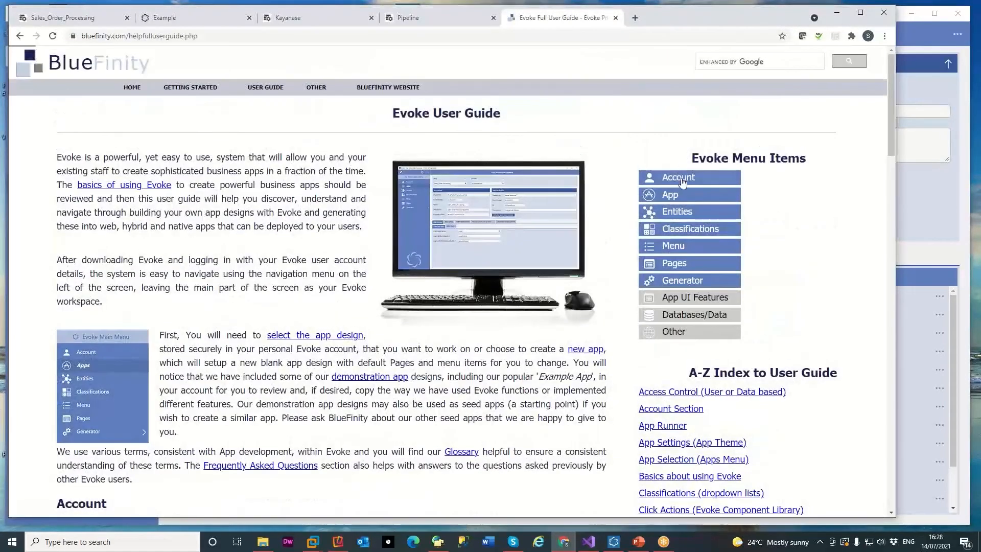
{"action": "left_click", "coordinate": [682, 215]}
{"action": "left_click", "coordinate": [677, 214]}
Open the Help Videos page and browse its topics from Getting Started through Working With Menus.
{"action": "left_click", "coordinate": [320, 105]}
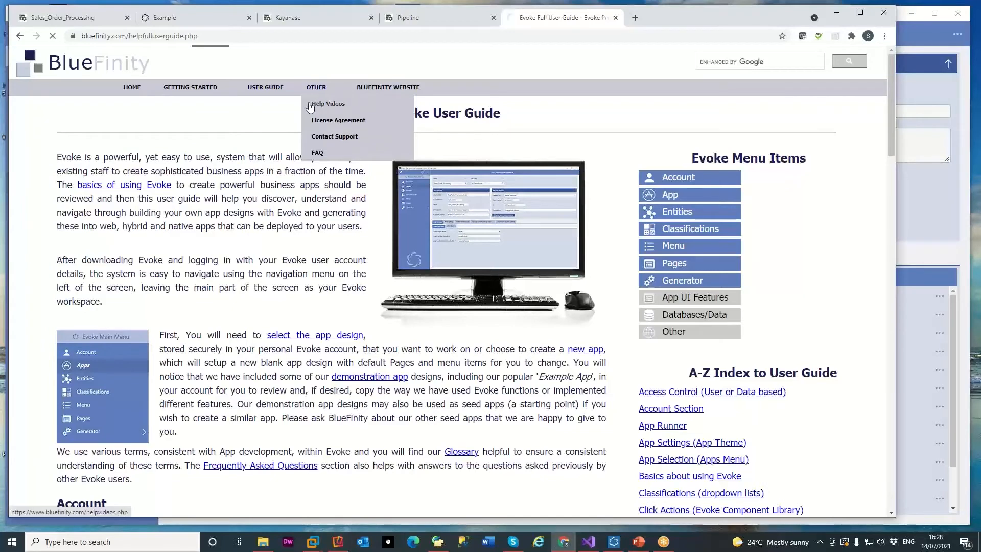
{"action": "scroll", "coordinate": [407, 253], "scroll_direction": "down", "scroll_amount": 5}
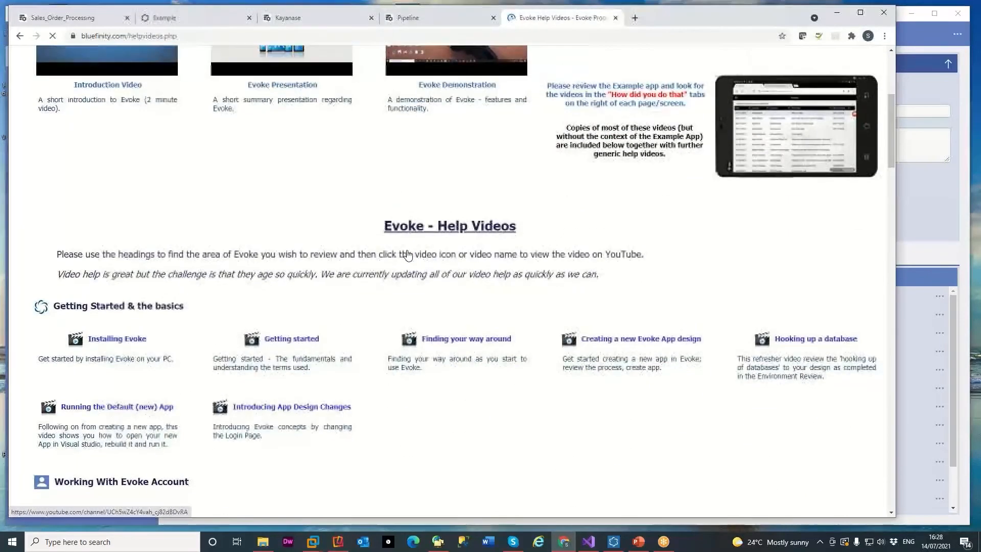
{"action": "scroll", "coordinate": [407, 255], "scroll_direction": "down", "scroll_amount": 2}
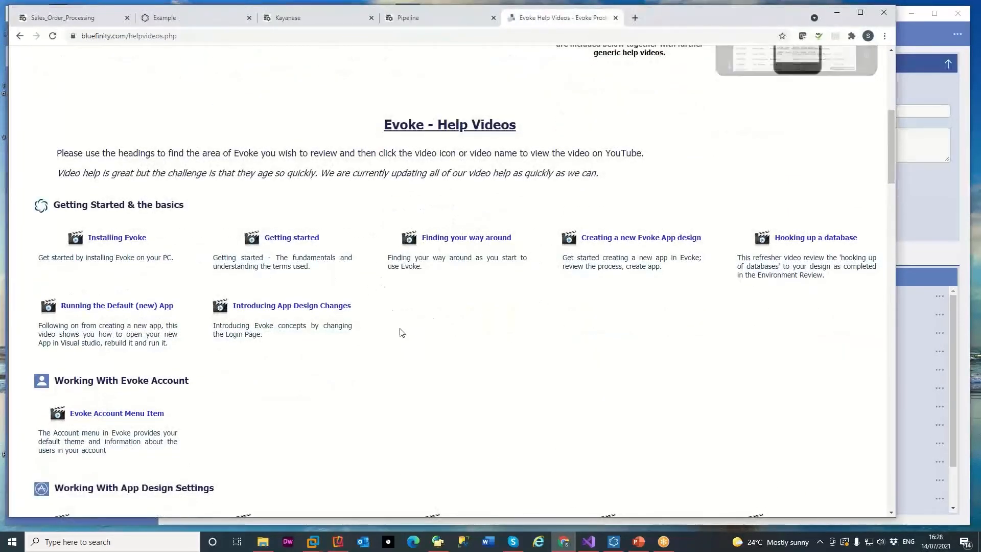
{"action": "scroll", "coordinate": [391, 333], "scroll_direction": "down", "scroll_amount": 3}
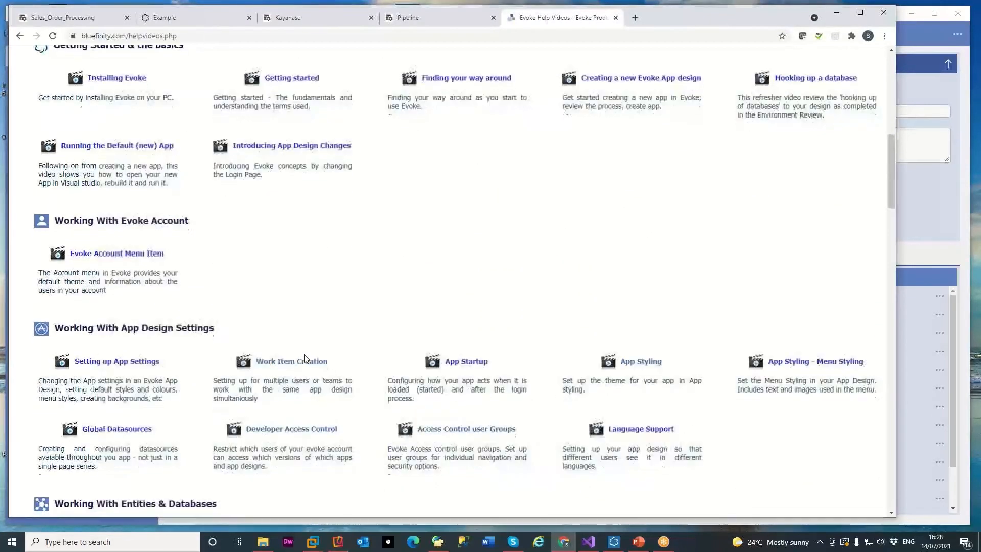
{"action": "scroll", "coordinate": [305, 359], "scroll_direction": "down", "scroll_amount": 1}
{"action": "scroll", "coordinate": [316, 358], "scroll_direction": "down", "scroll_amount": 2}
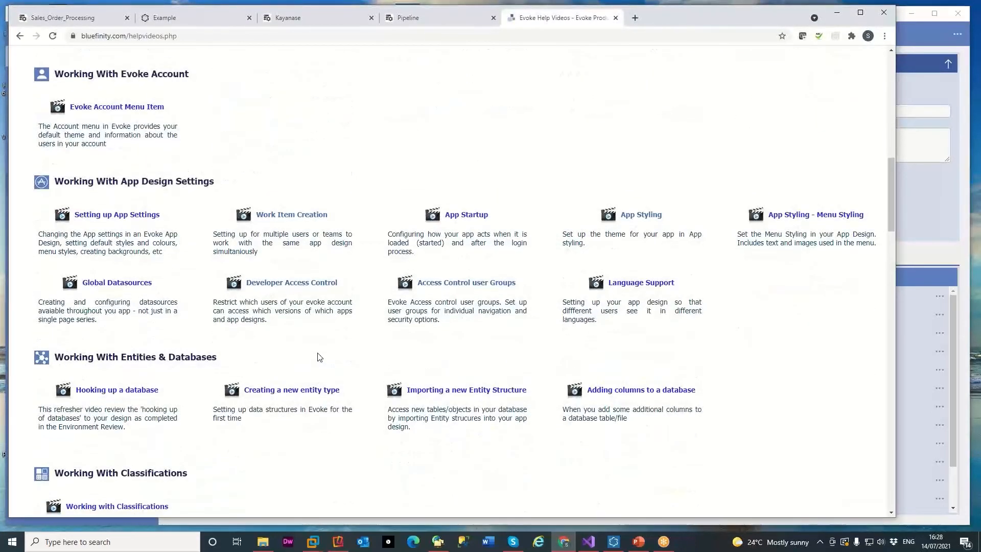
{"action": "scroll", "coordinate": [317, 358], "scroll_direction": "down", "scroll_amount": 2}
{"action": "scroll", "coordinate": [317, 357], "scroll_direction": "down", "scroll_amount": 4}
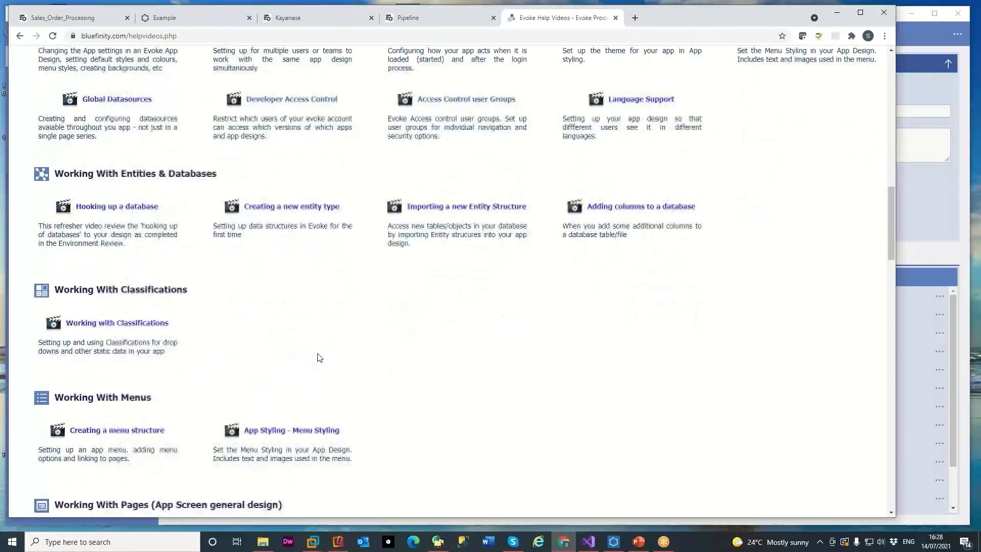
Return to the Evoke designer and open the Customers page in the Page Designer.
{"action": "left_click", "coordinate": [840, 14]}
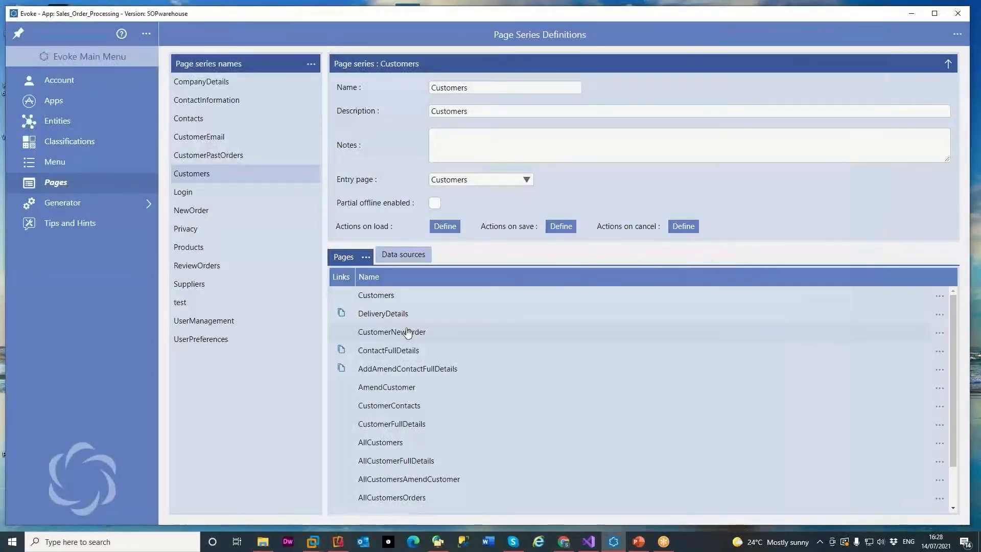
{"action": "double_click", "coordinate": [387, 296]}
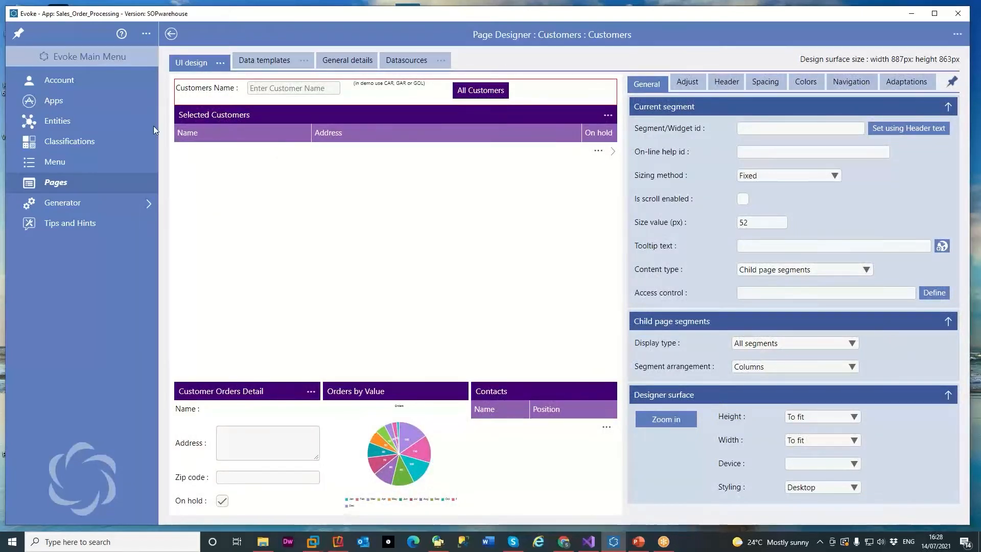
Collapse the Evoke Main Menu to widen the page design surface, and pin it back open.
{"action": "left_click", "coordinate": [19, 35]}
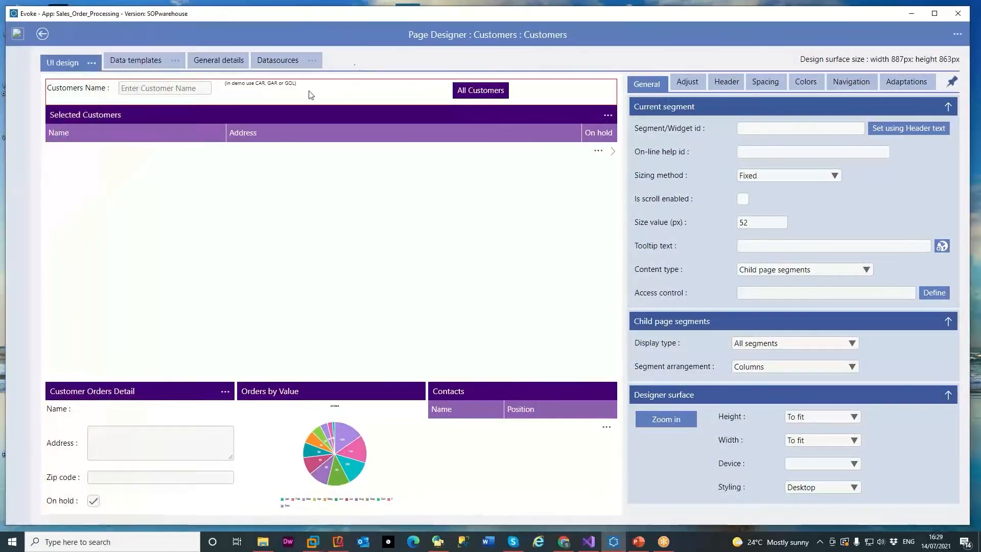
{"action": "left_click", "coordinate": [18, 34]}
{"action": "left_click", "coordinate": [42, 36]}
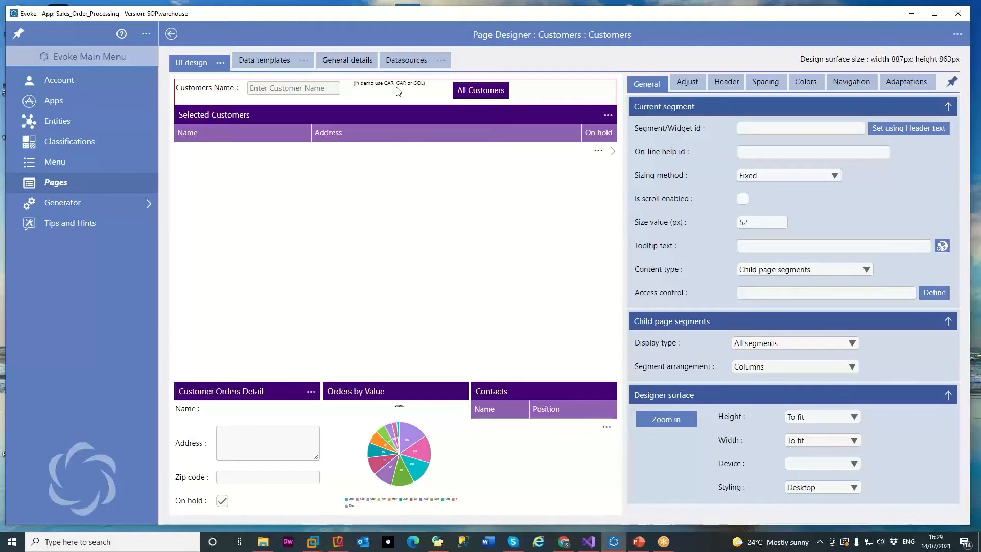
Switch the design surface to bordered mode and inspect the settings of each segment in the customer search row.
{"action": "left_click", "coordinate": [220, 62]}
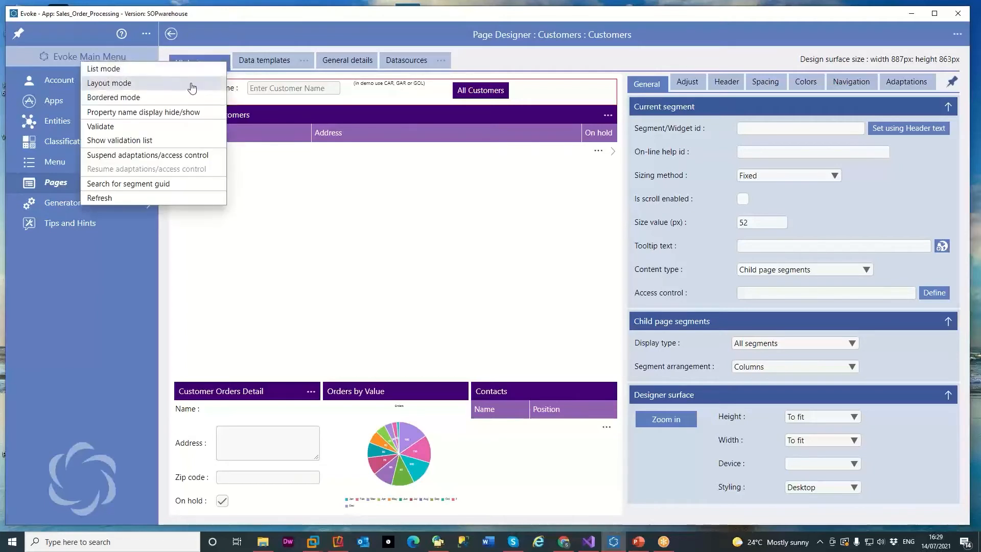
{"action": "left_click", "coordinate": [160, 101]}
{"action": "left_click", "coordinate": [284, 94]}
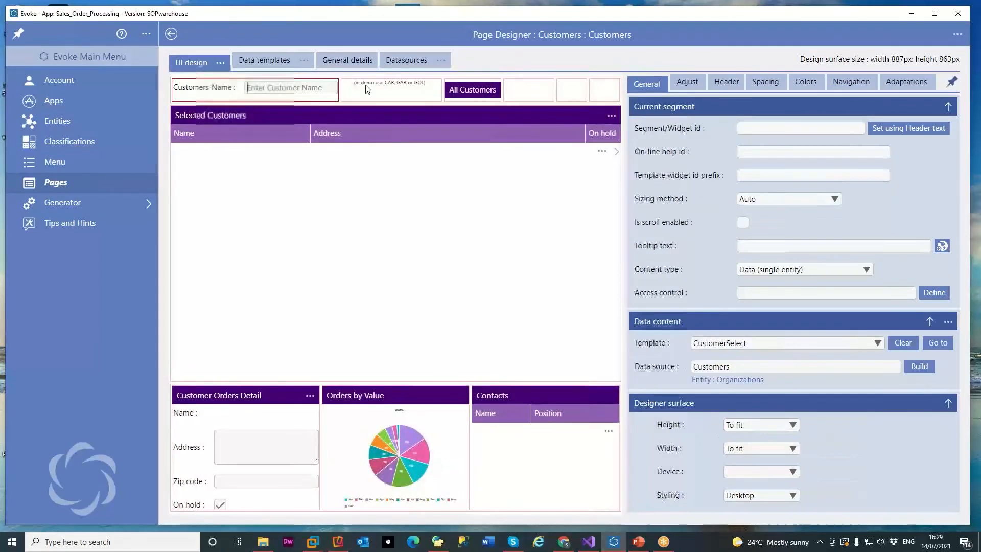
{"action": "left_click", "coordinate": [398, 87]}
{"action": "left_click", "coordinate": [465, 90]}
{"action": "left_click", "coordinate": [537, 92]}
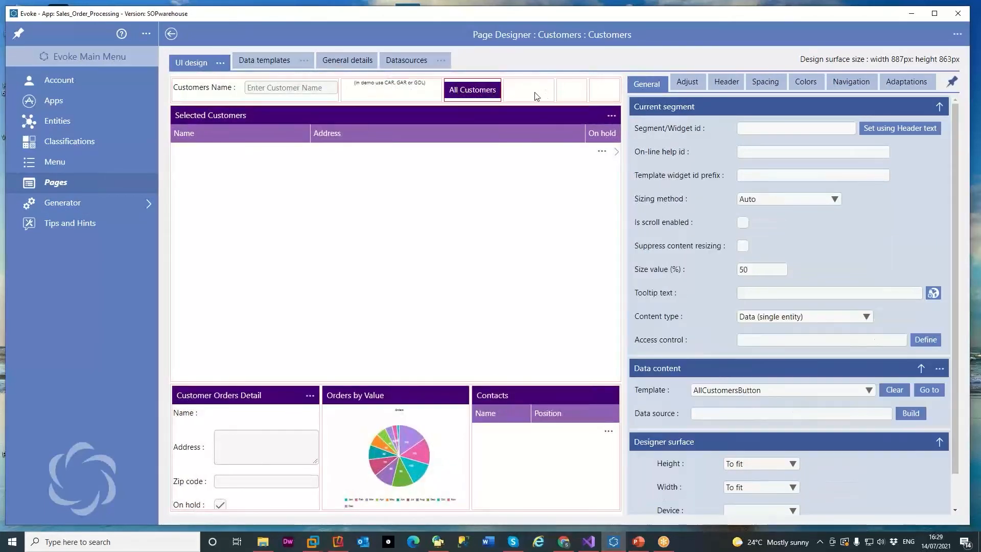
{"action": "left_click", "coordinate": [581, 97]}
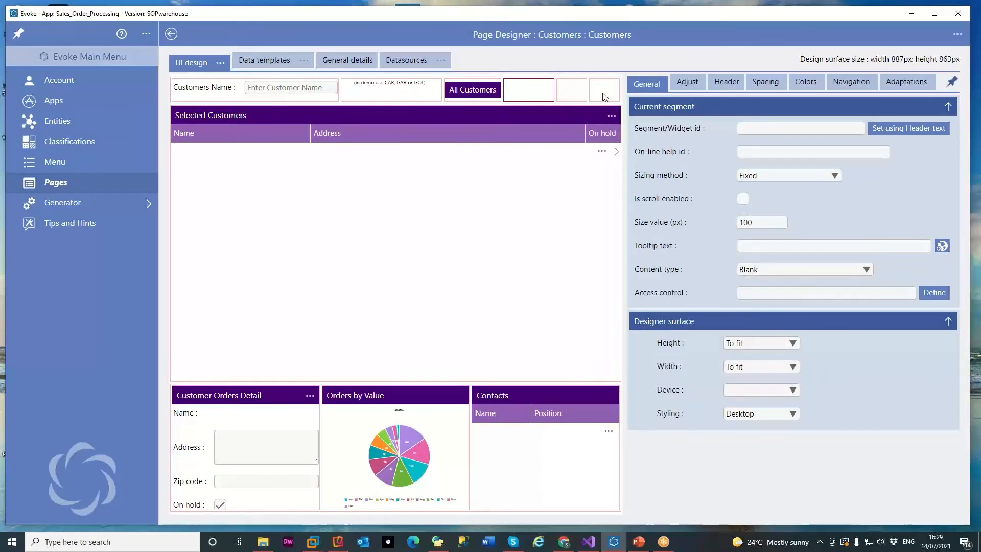
{"action": "left_click", "coordinate": [574, 94]}
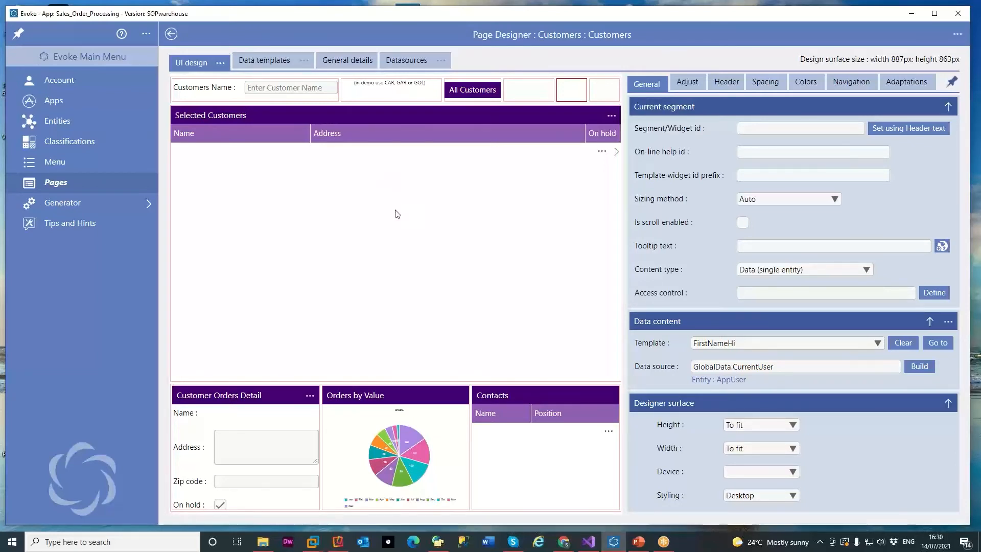
Review the page segment adjustment options and the Selected Customers segment's header and spacing settings.
{"action": "left_click", "coordinate": [687, 82]}
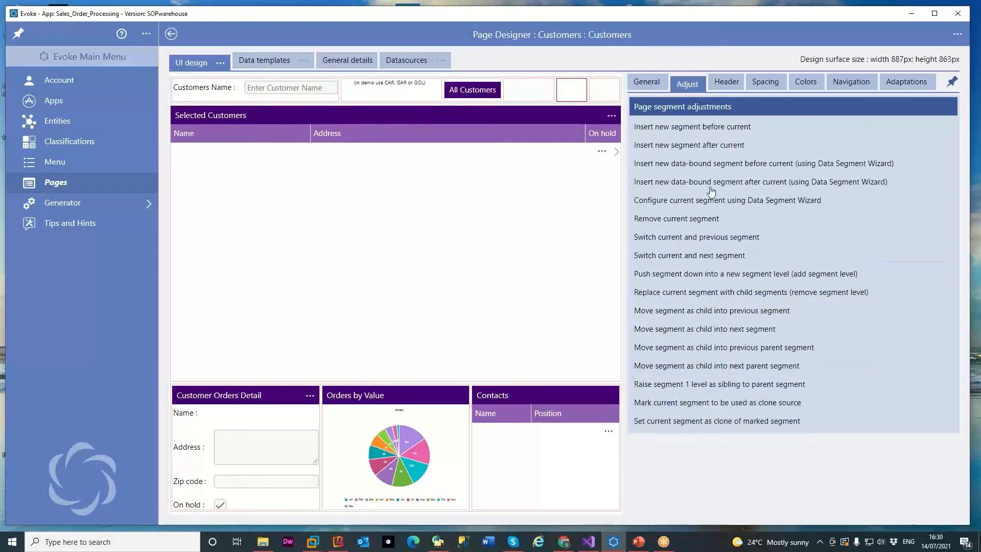
{"action": "left_click", "coordinate": [545, 160]}
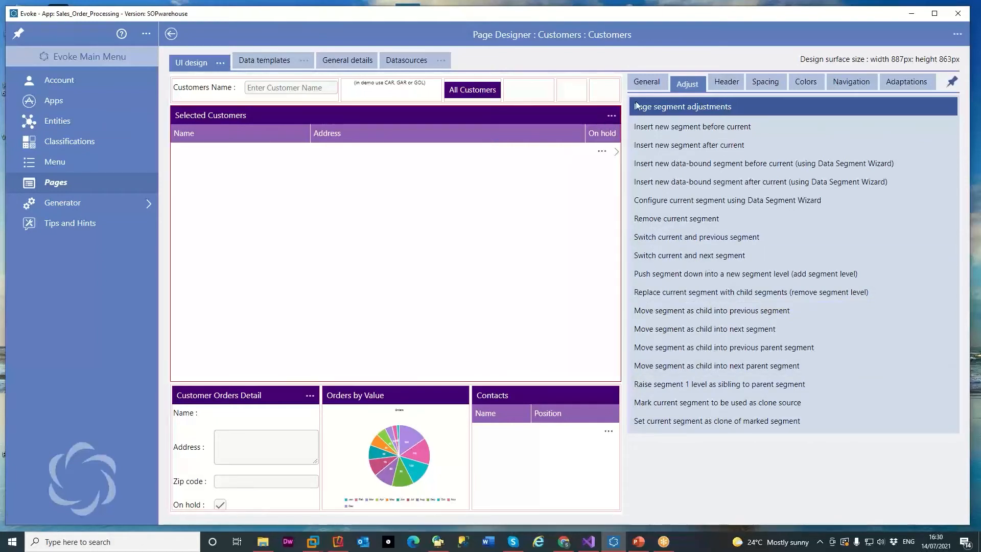
{"action": "left_click", "coordinate": [719, 85]}
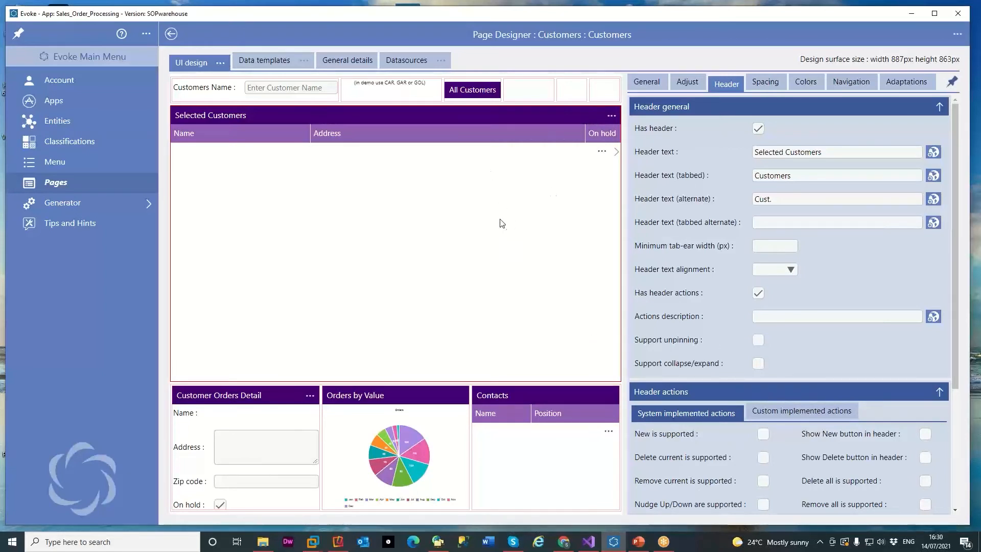
{"action": "left_click", "coordinate": [766, 86]}
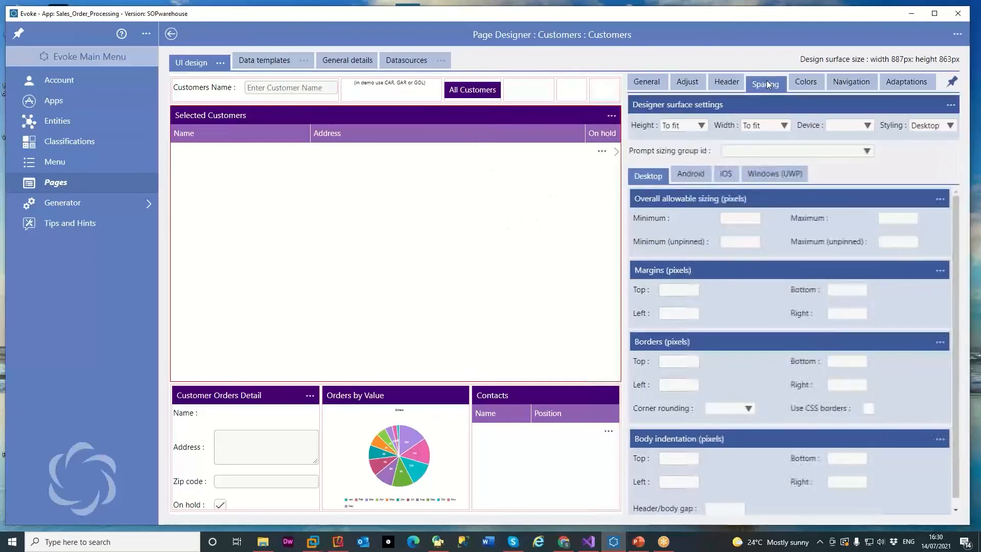
Compare the Selected Customers segment's color settings for Desktop and Android.
{"action": "left_click", "coordinate": [806, 83]}
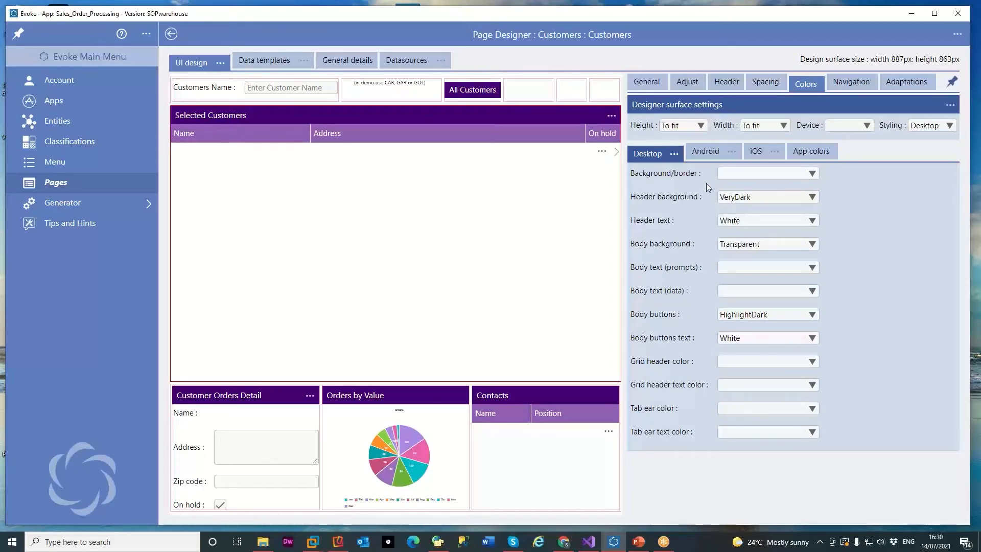
{"action": "left_click", "coordinate": [702, 156]}
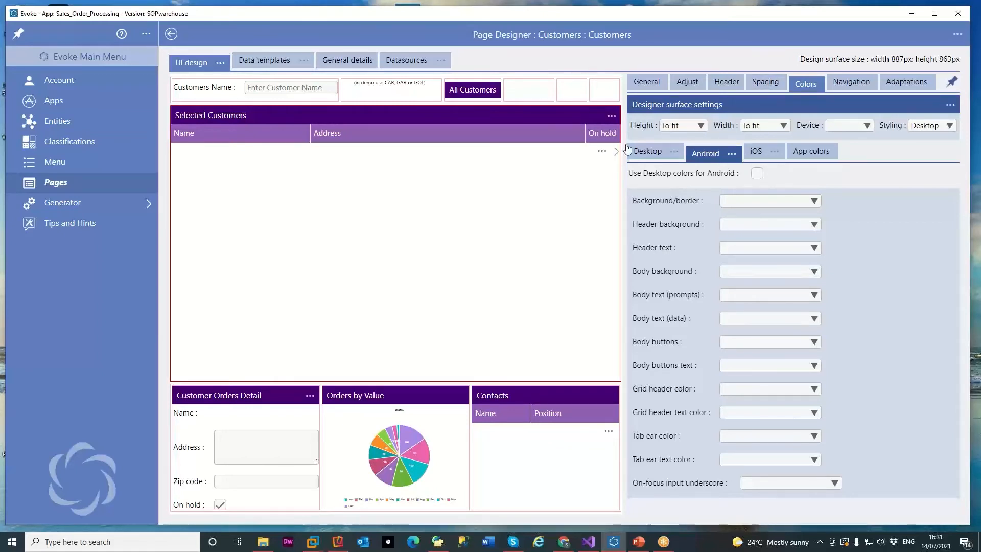
{"action": "left_click", "coordinate": [664, 155]}
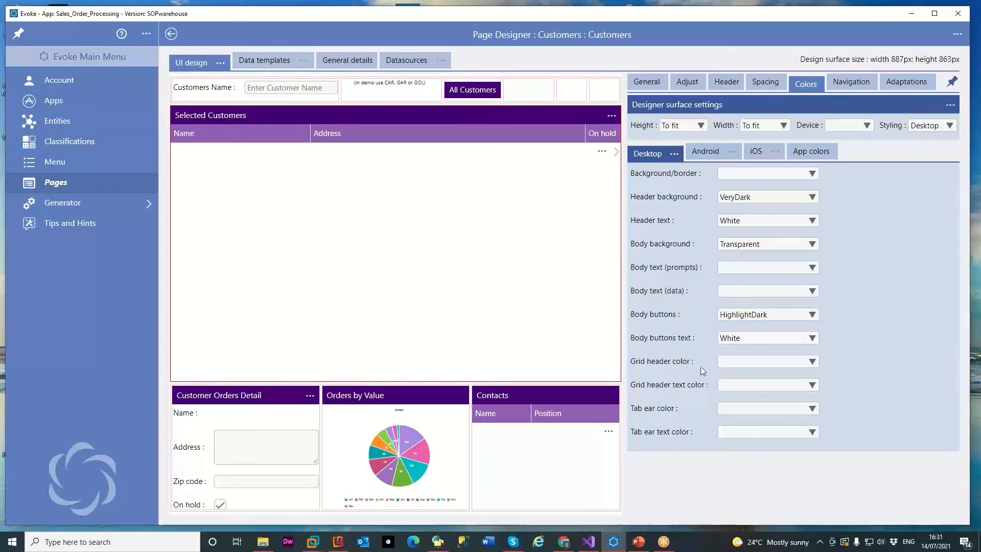
Review the New Purchase Order row action in the Selected Customers navigation settings and open the grid's template/segment level click actions.
{"action": "left_click", "coordinate": [851, 83]}
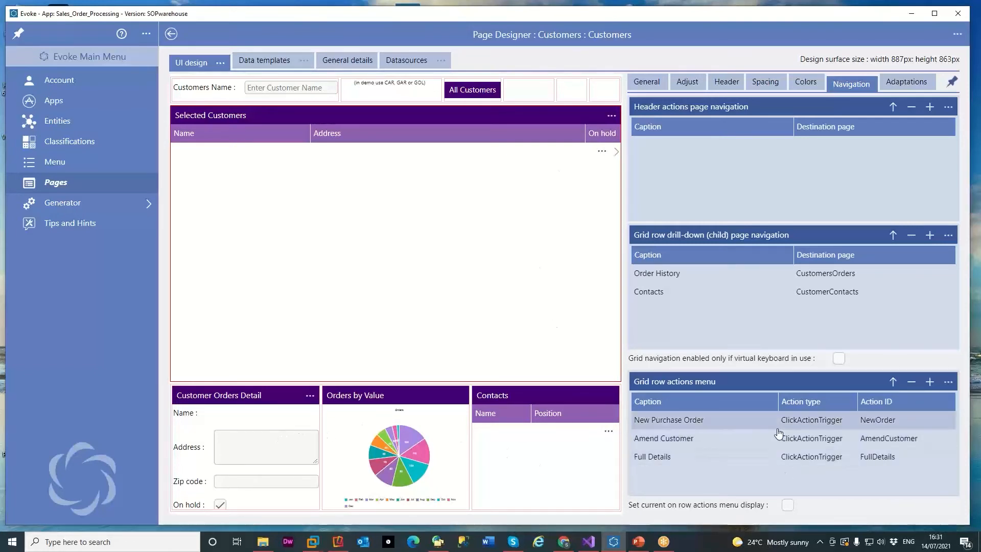
{"action": "left_click", "coordinate": [810, 425]}
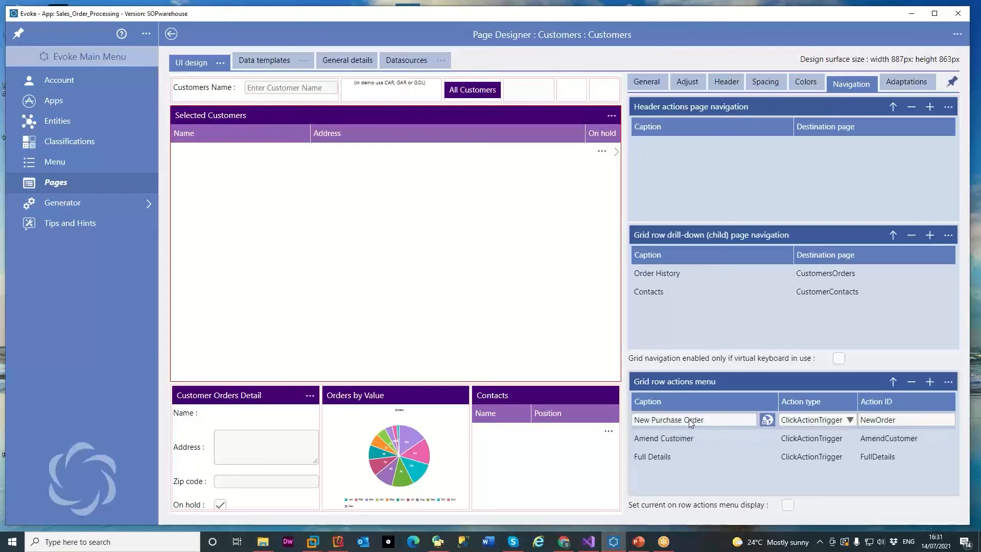
{"action": "right_click", "coordinate": [393, 249]}
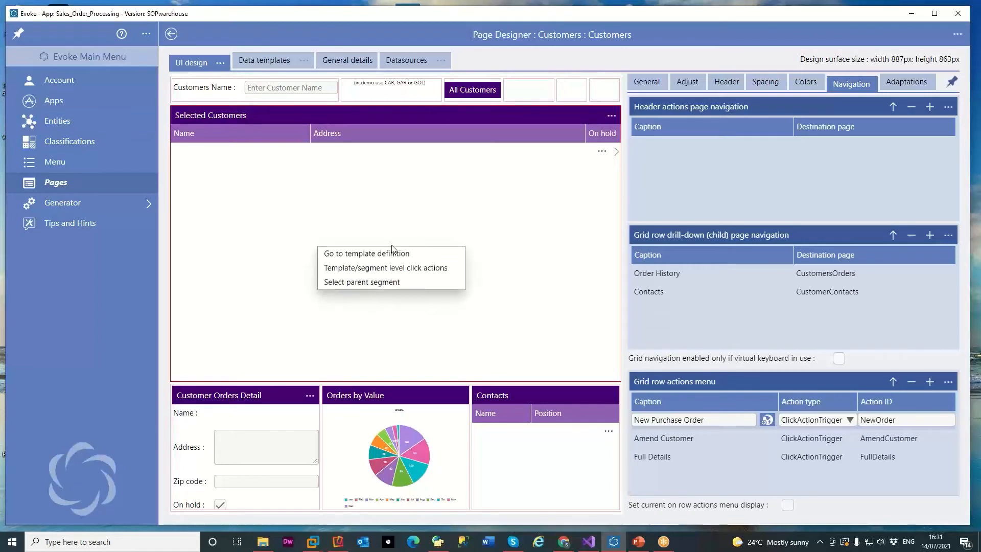
{"action": "left_click", "coordinate": [383, 270]}
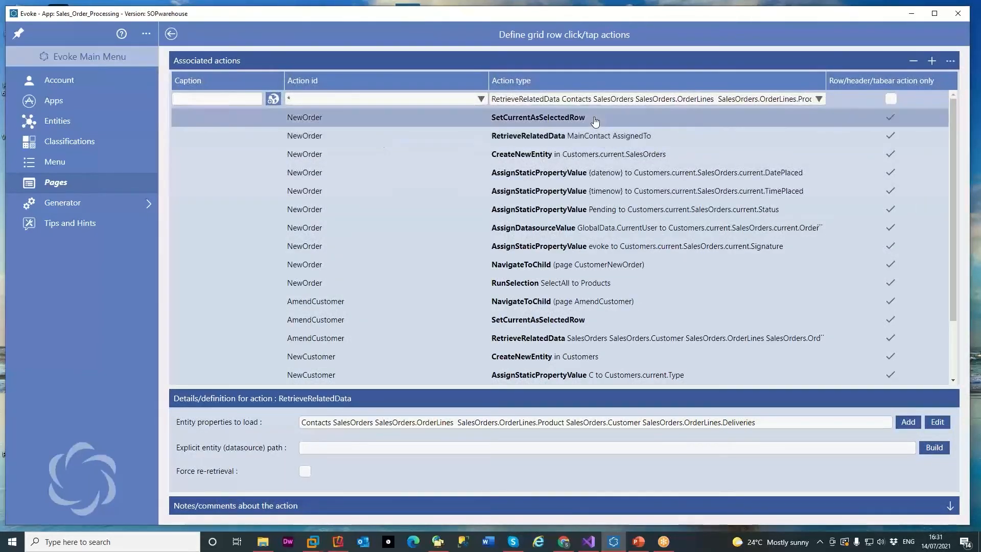
Browse the available action types for the first NewOrder action from start to end, and return to the Page Designer.
{"action": "left_click", "coordinate": [567, 117]}
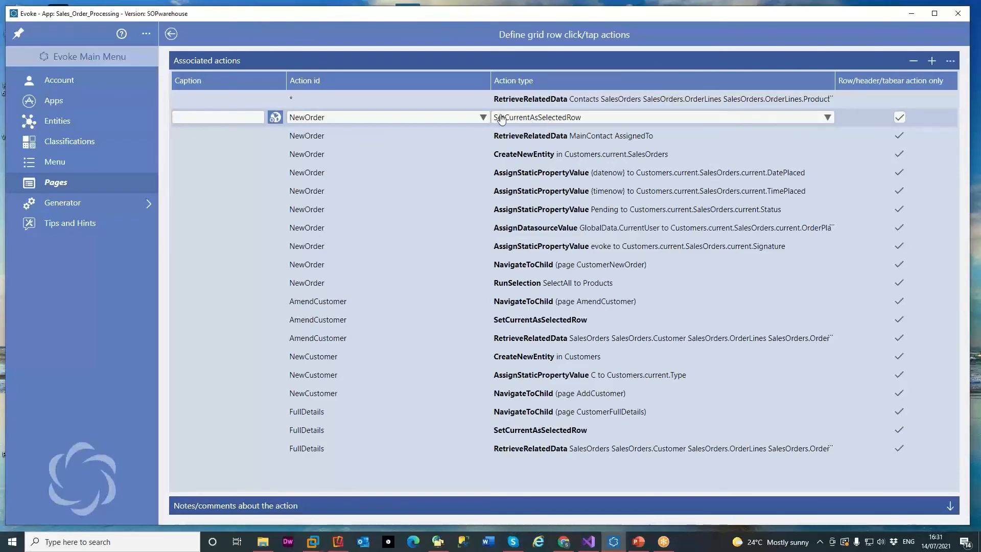
{"action": "left_click", "coordinate": [828, 117]}
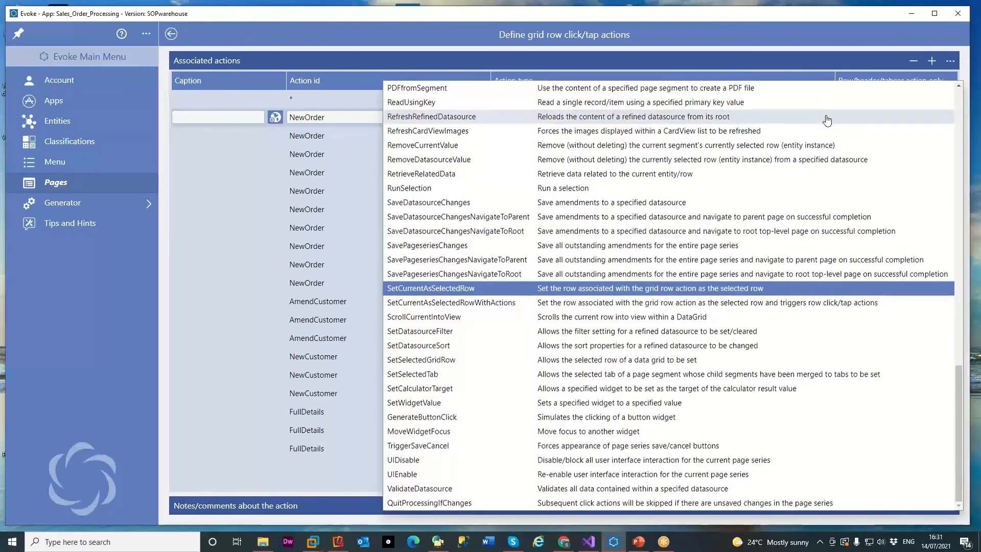
{"action": "scroll", "coordinate": [686, 164], "scroll_direction": "up", "scroll_amount": 5}
{"action": "scroll", "coordinate": [687, 165], "scroll_direction": "up", "scroll_amount": 10}
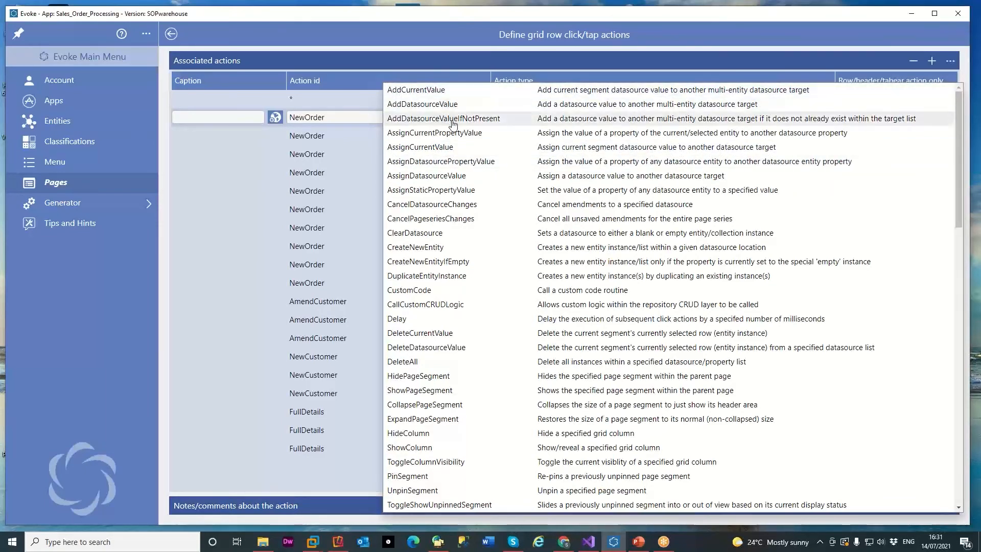
{"action": "scroll", "coordinate": [450, 134], "scroll_direction": "down", "scroll_amount": 2}
{"action": "scroll", "coordinate": [451, 172], "scroll_direction": "down", "scroll_amount": 8}
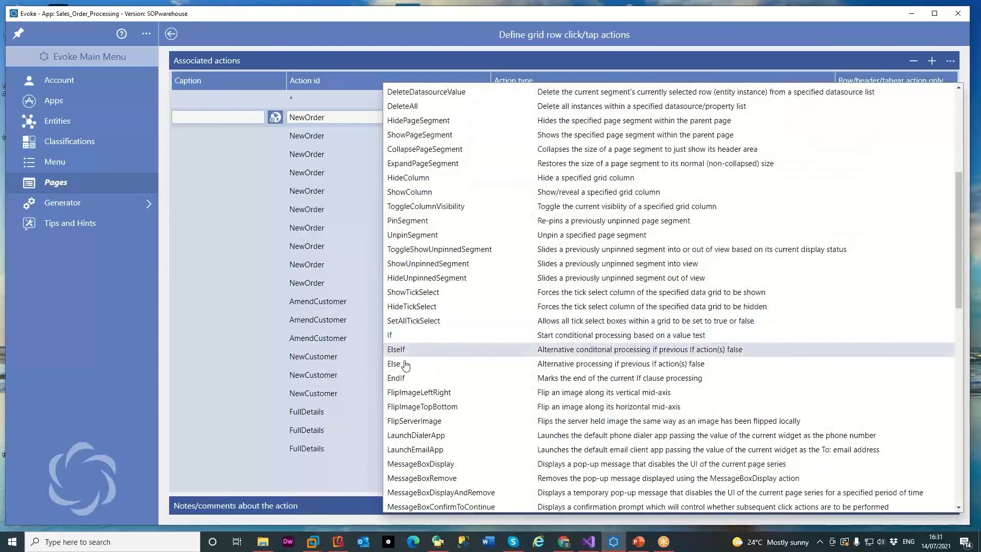
{"action": "scroll", "coordinate": [407, 347], "scroll_direction": "down", "scroll_amount": 1}
{"action": "scroll", "coordinate": [409, 349], "scroll_direction": "down", "scroll_amount": 5}
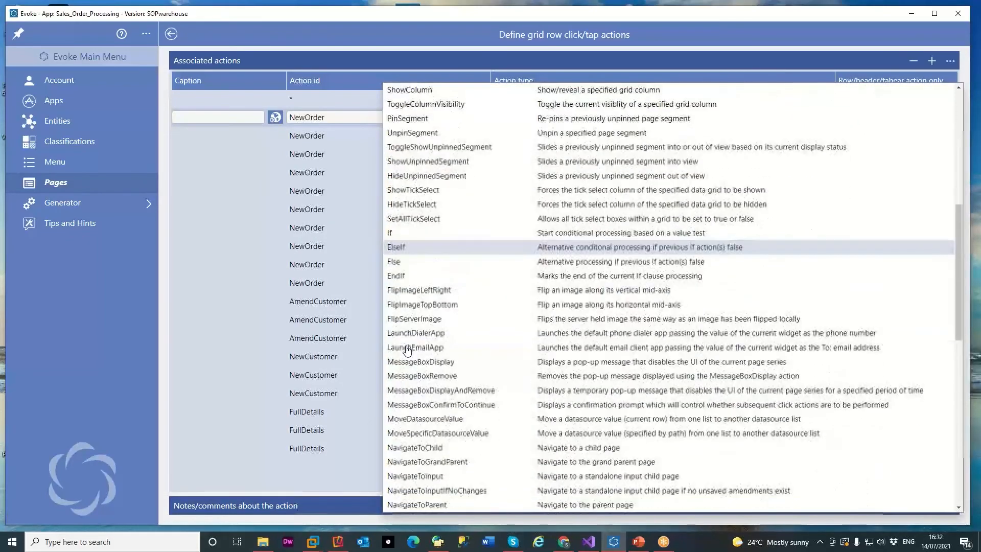
{"action": "scroll", "coordinate": [424, 351], "scroll_direction": "down", "scroll_amount": 10}
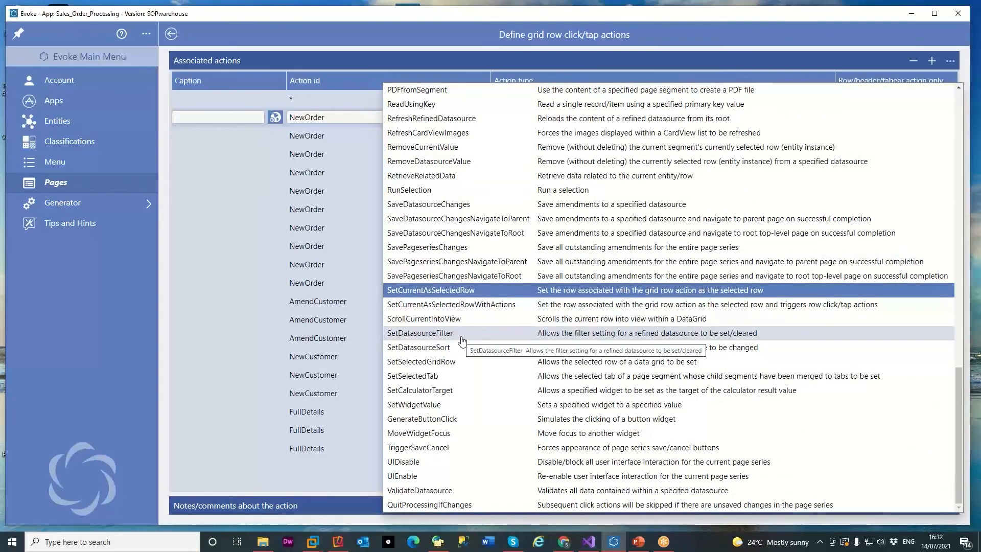
{"action": "left_click", "coordinate": [170, 35]}
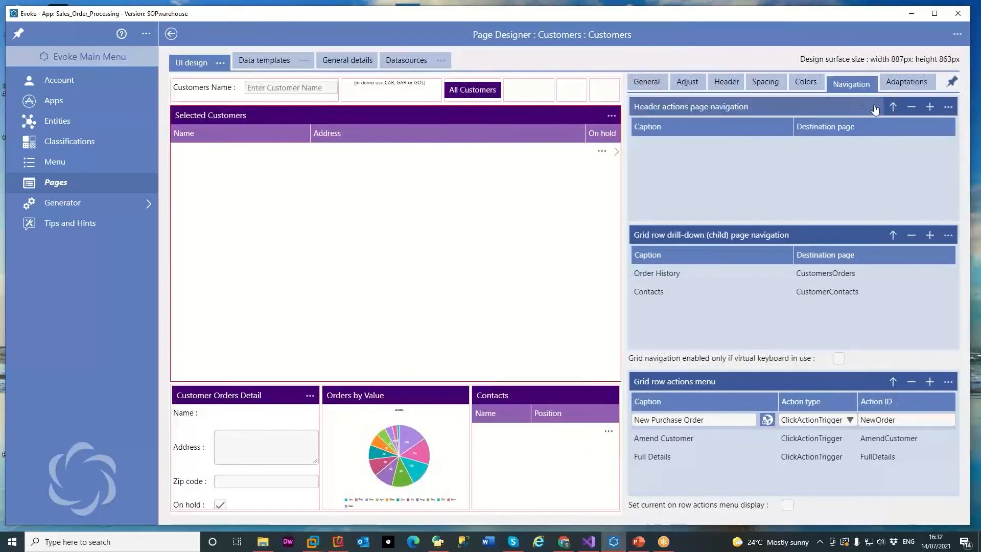
Show the Selected Customers segment's adaptations and switch the design surface back to WYSIWYG mode.
{"action": "left_click", "coordinate": [906, 82]}
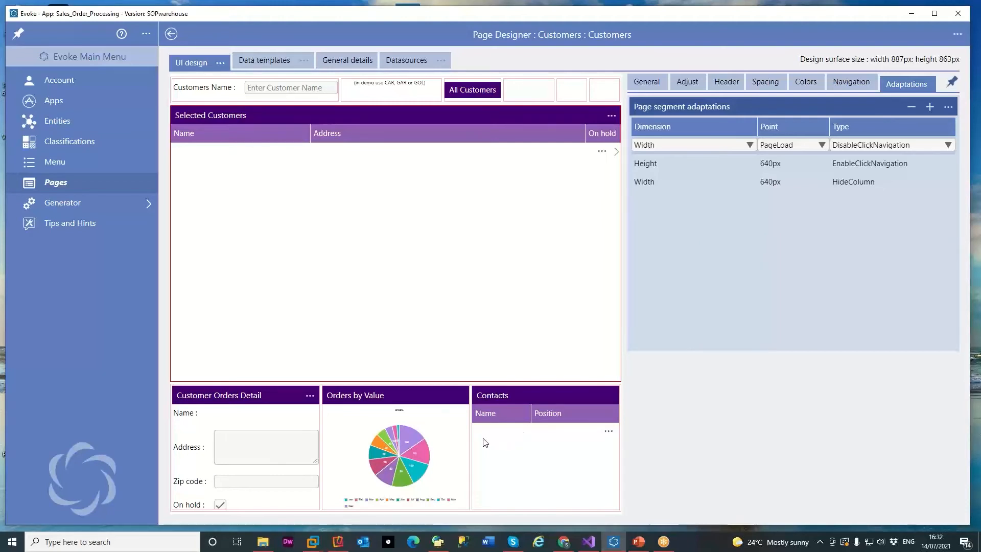
{"action": "left_click", "coordinate": [221, 62]}
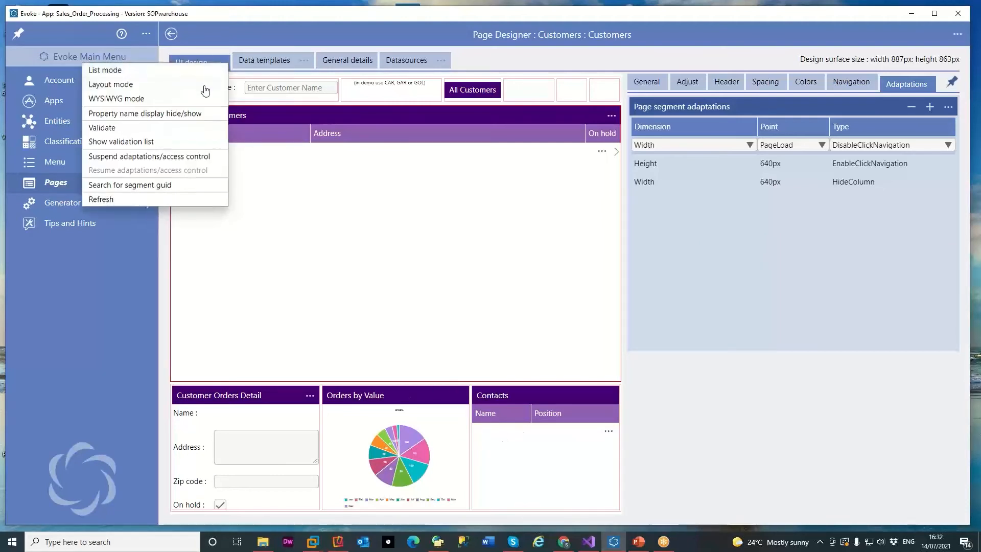
{"action": "left_click", "coordinate": [157, 97]}
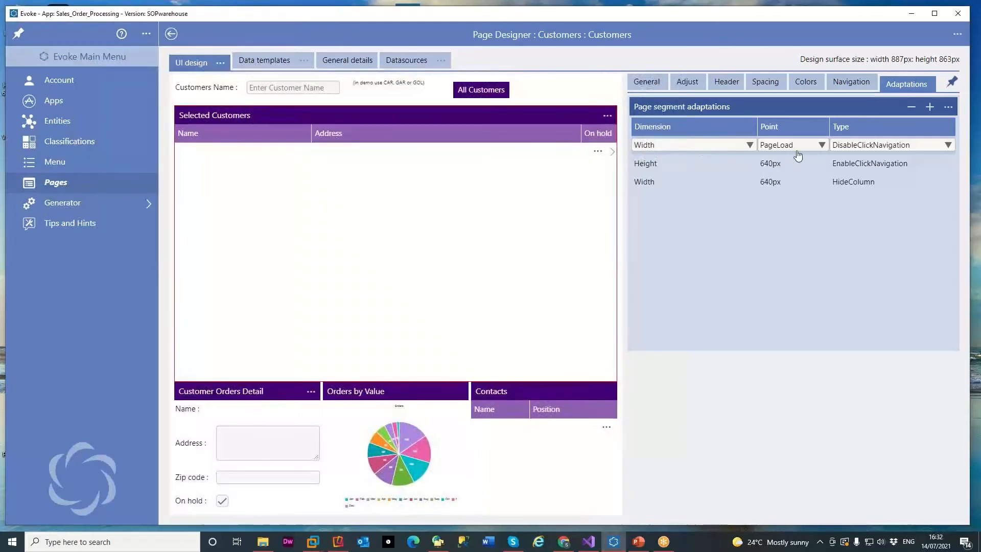
Examine the adaptations of the parent segment holding Orders by Value, including the width point choices and the height-based HideSegment entry.
{"action": "left_click", "coordinate": [382, 396]}
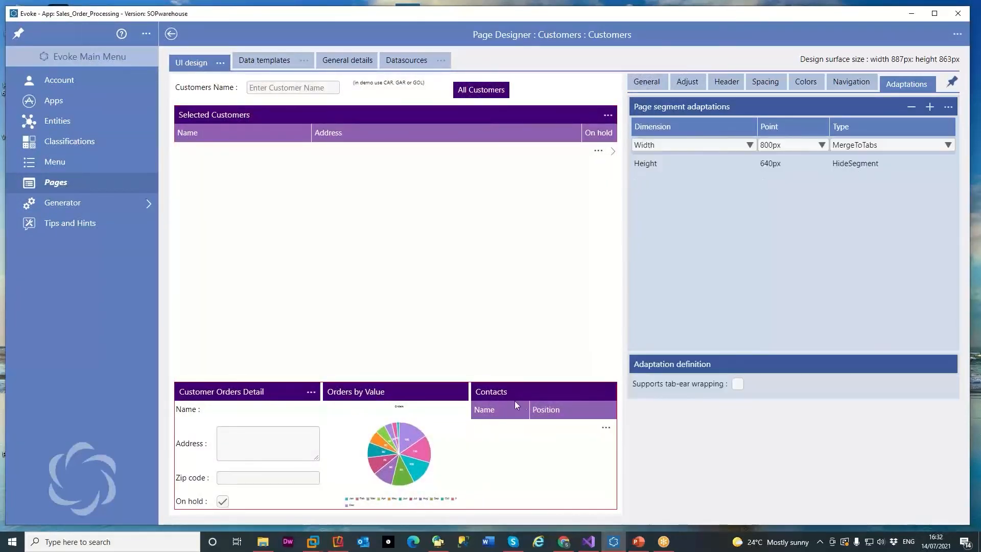
{"action": "left_click", "coordinate": [779, 148]}
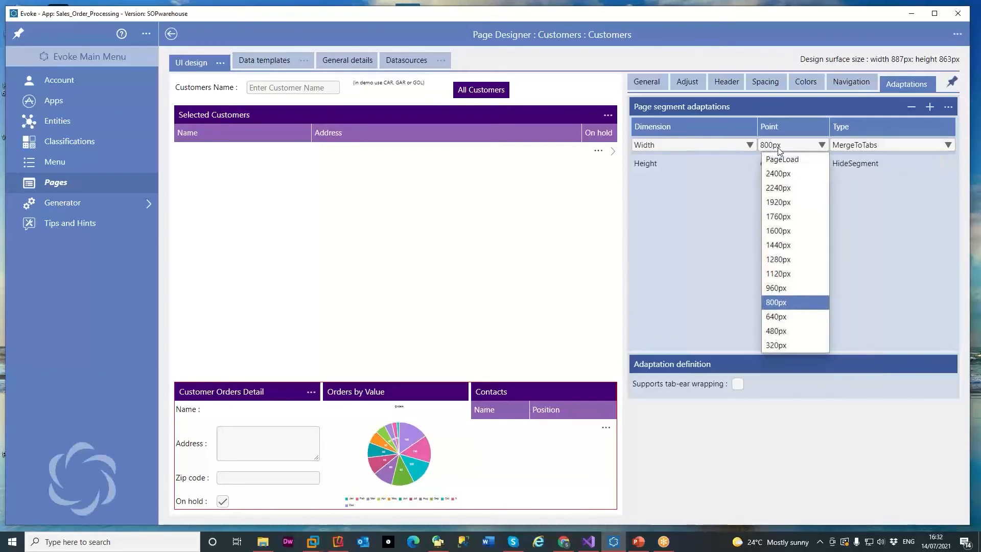
{"action": "left_click", "coordinate": [775, 39]}
{"action": "left_click", "coordinate": [802, 168]}
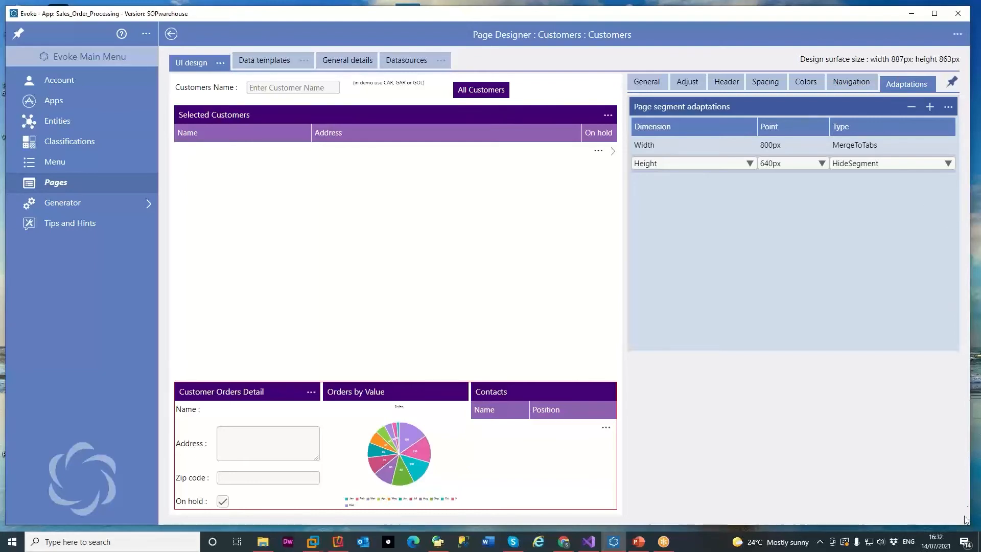
Test the page adaptations by shrinking the designer window's width and height, and enlarge it back to about its original size.
{"action": "left_click_drag", "start_coordinate": [970, 523], "coordinate": [816, 499]}
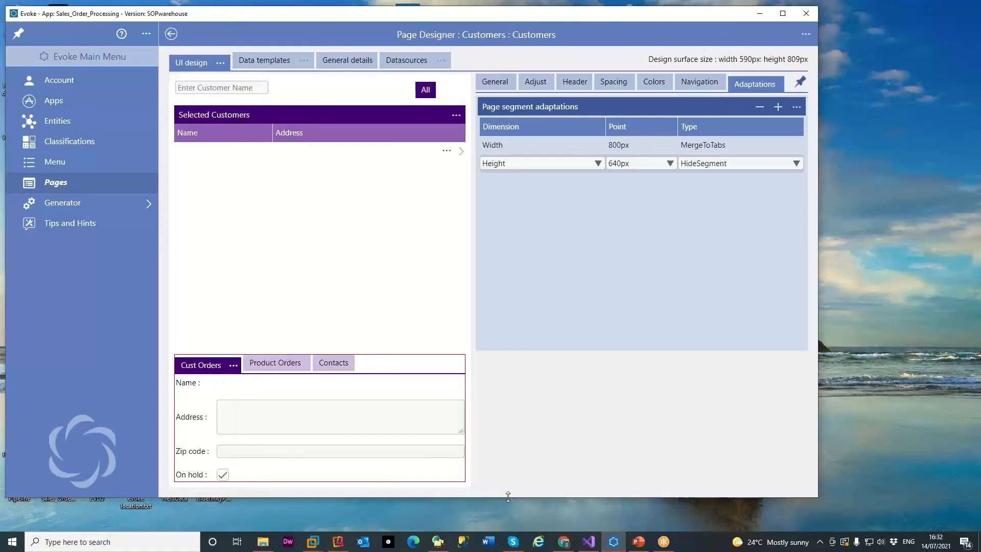
{"action": "left_click_drag", "start_coordinate": [505, 498], "coordinate": [503, 312]}
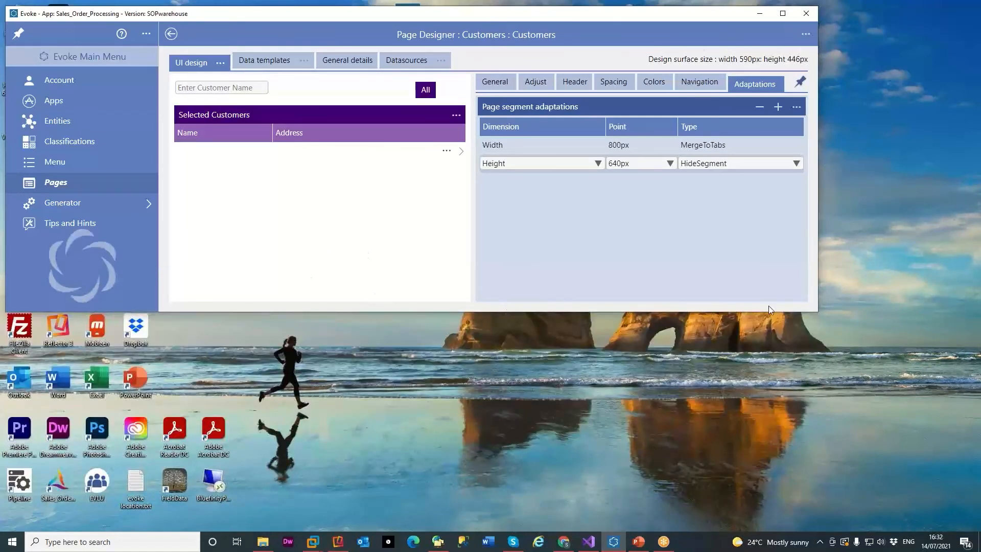
{"action": "left_click_drag", "start_coordinate": [818, 310], "coordinate": [966, 521]}
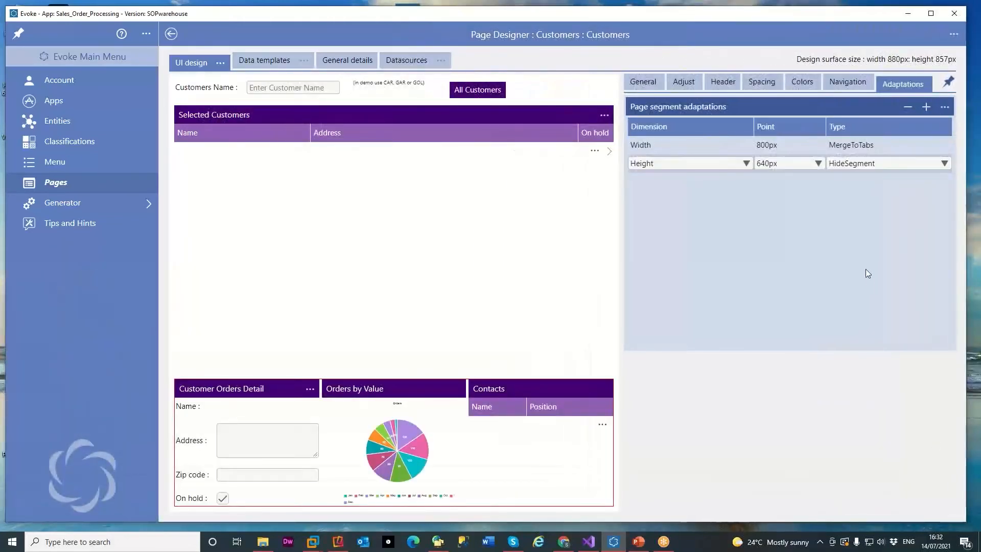
Browse the available adaptation types for the segment's height-based 640px entry, keeping the current type.
{"action": "left_click", "coordinate": [876, 162]}
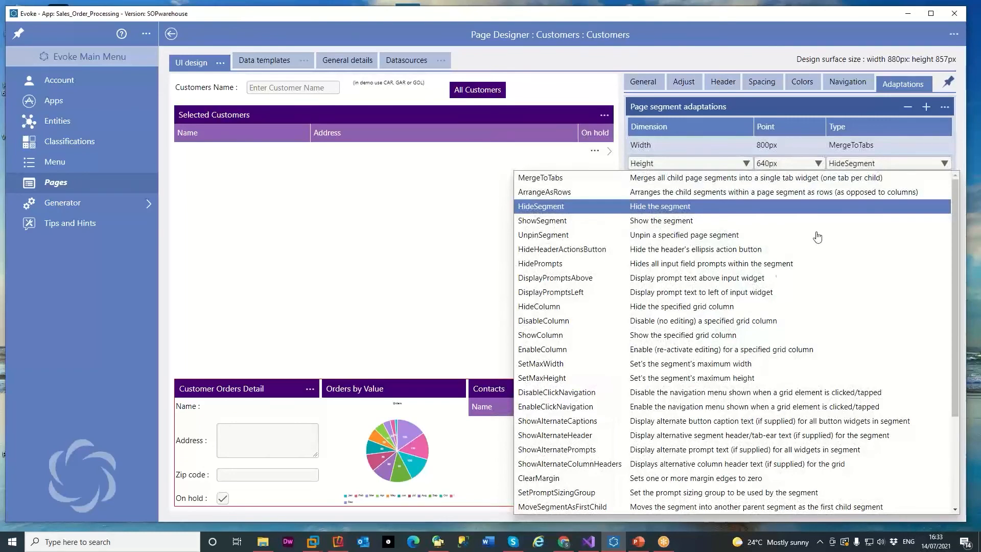
{"action": "scroll", "coordinate": [751, 273], "scroll_direction": "down", "scroll_amount": 3}
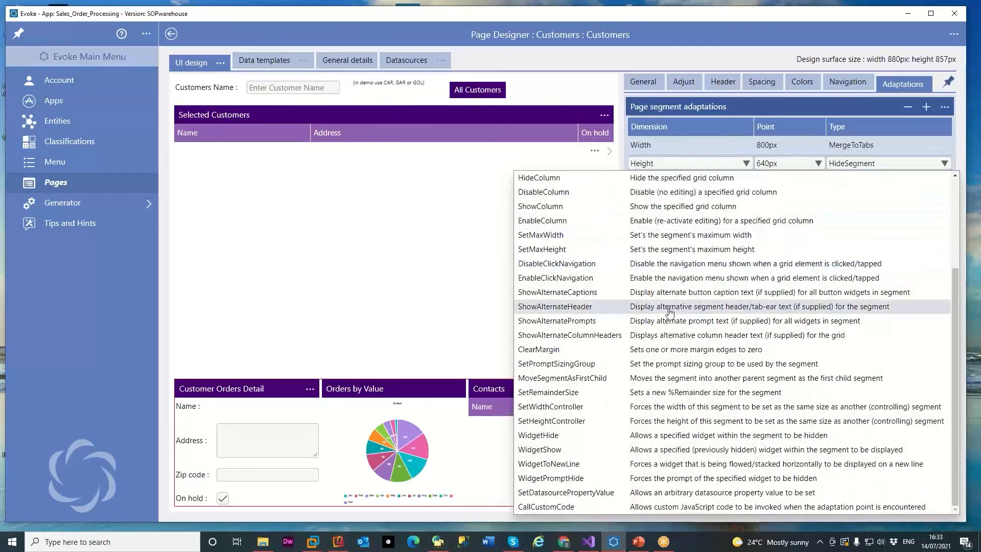
{"action": "scroll", "coordinate": [668, 309], "scroll_direction": "up", "scroll_amount": 3}
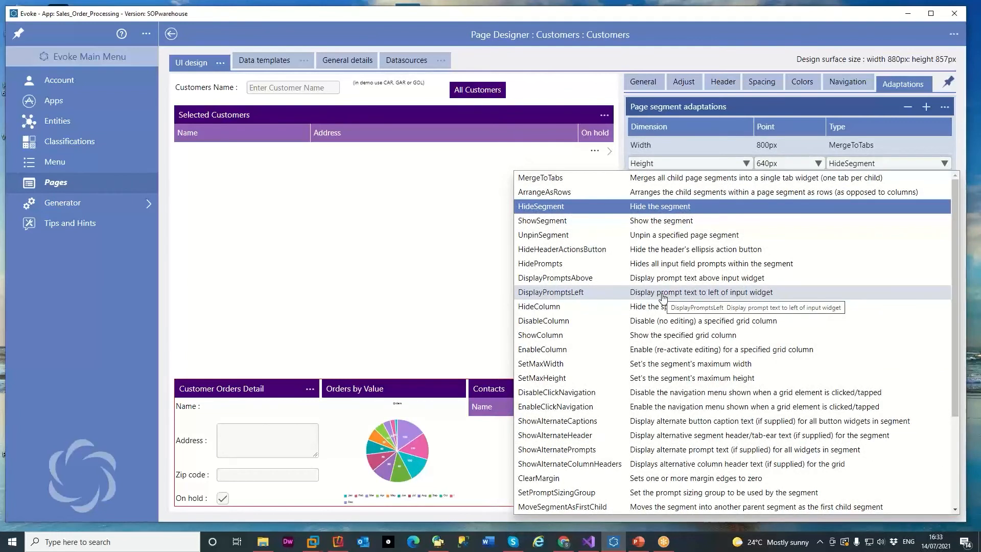
{"action": "left_click", "coordinate": [706, 42]}
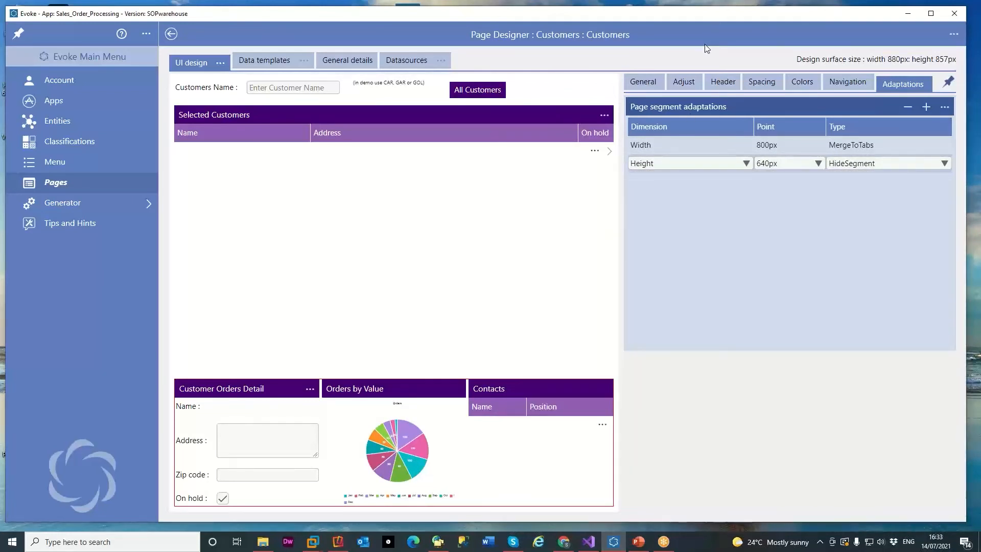
Preview the Customers page on an iPhone X design surface, rotating it to landscape and back to portrait.
{"action": "left_click", "coordinate": [643, 82]}
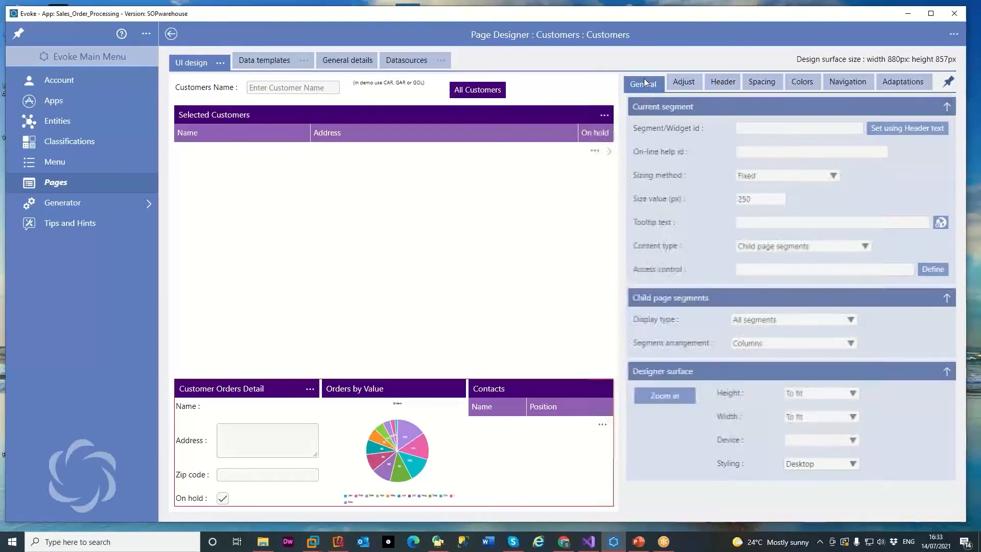
{"action": "left_click", "coordinate": [852, 442]}
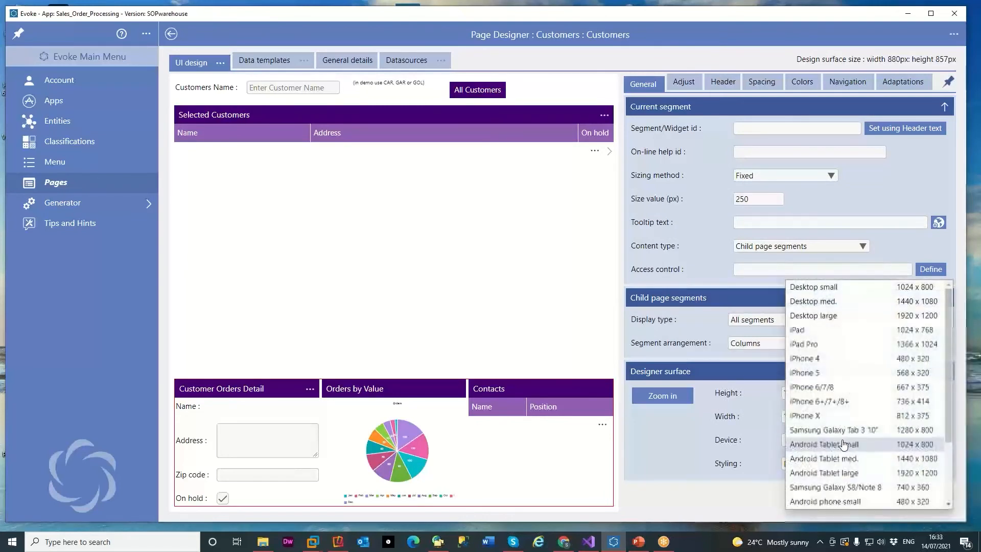
{"action": "left_click", "coordinate": [829, 417]}
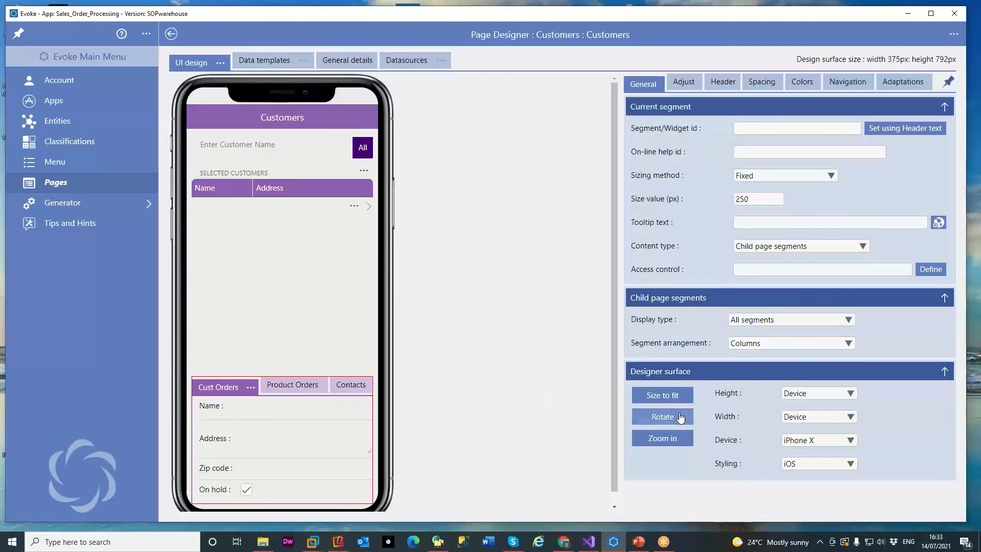
{"action": "left_click", "coordinate": [663, 417]}
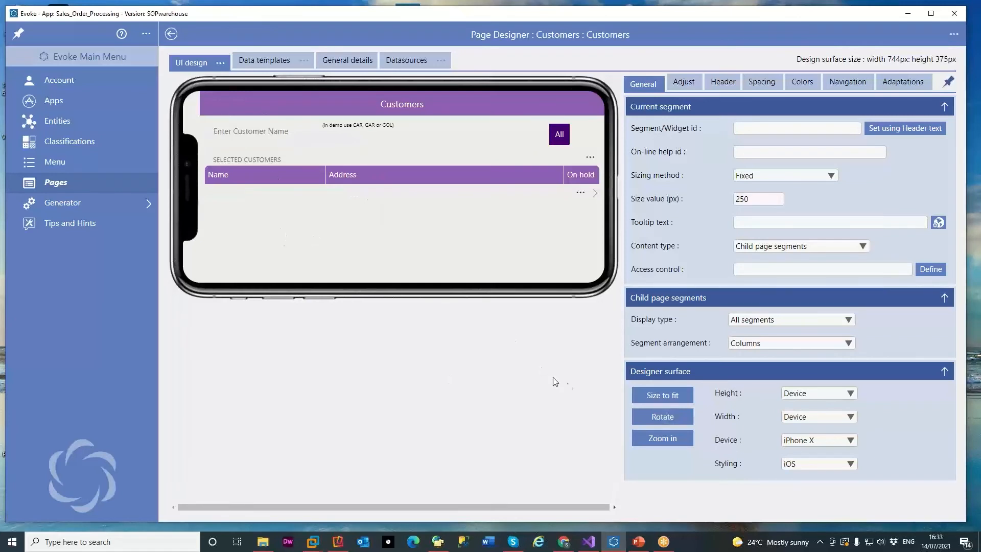
{"action": "left_click", "coordinate": [660, 417]}
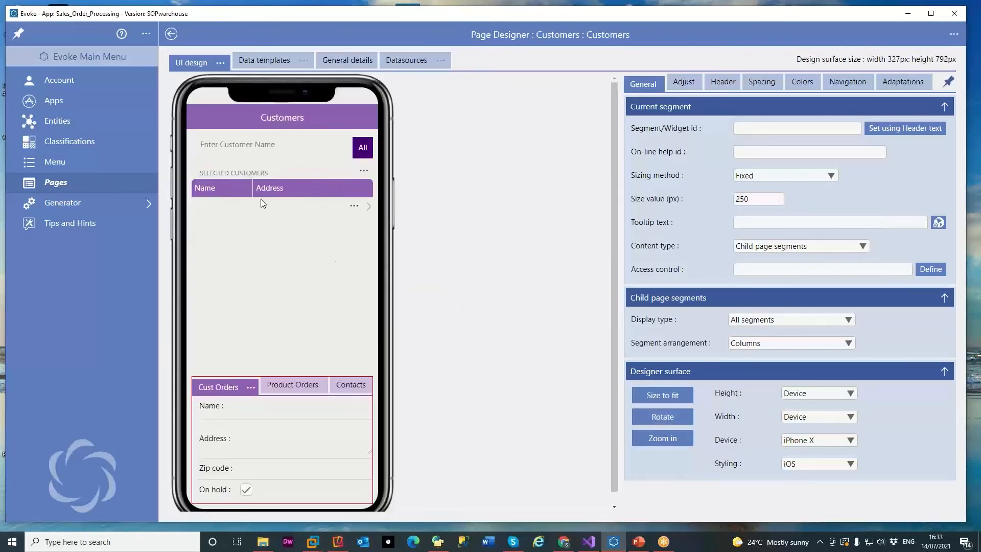
Inspect the phone layout's customer search field, All button, Cust Orders, Product Orders and Contacts tabs, and Selected Customers grid.
{"action": "left_click", "coordinate": [255, 222]}
{"action": "left_click", "coordinate": [245, 152]}
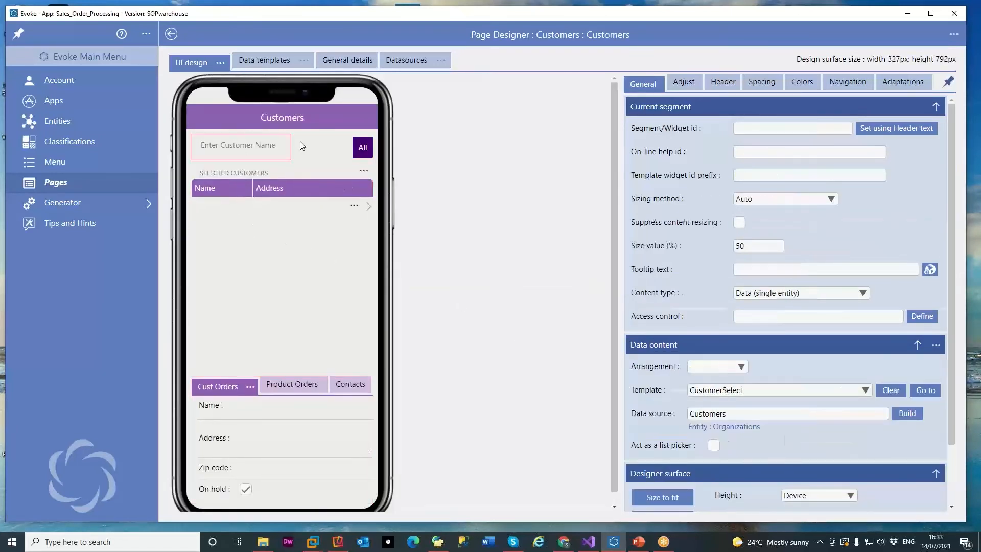
{"action": "left_click", "coordinate": [353, 149]}
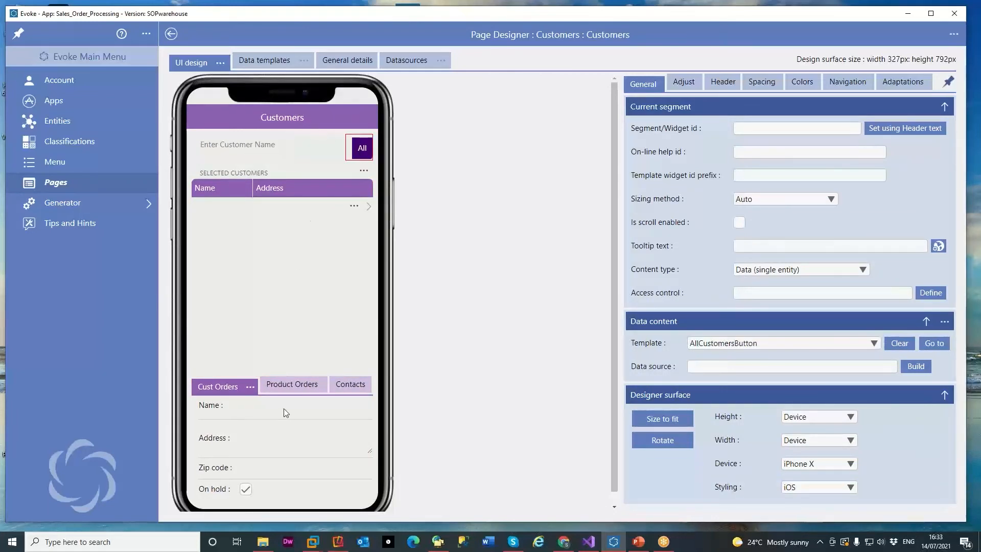
{"action": "left_click", "coordinate": [286, 413]}
{"action": "left_click", "coordinate": [297, 386]}
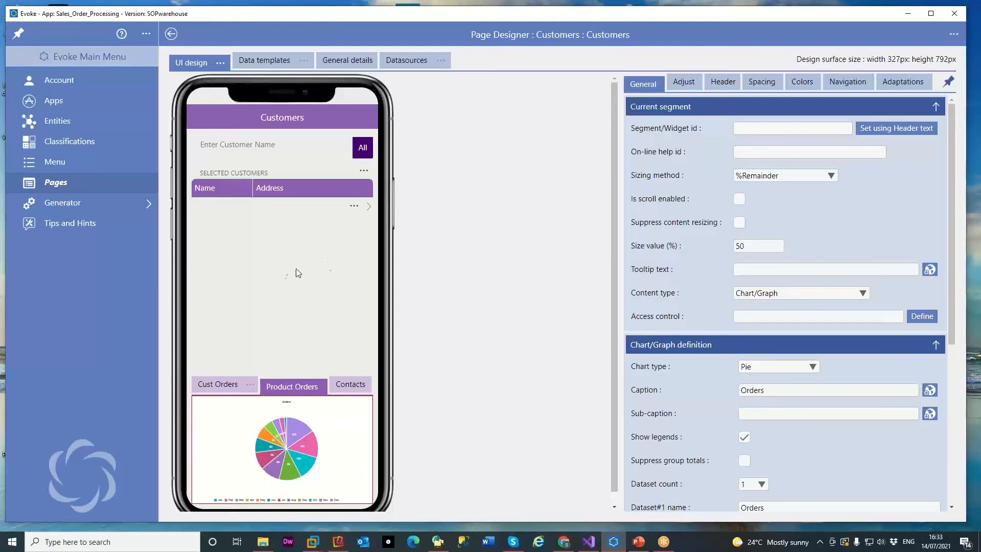
{"action": "left_click", "coordinate": [318, 280]}
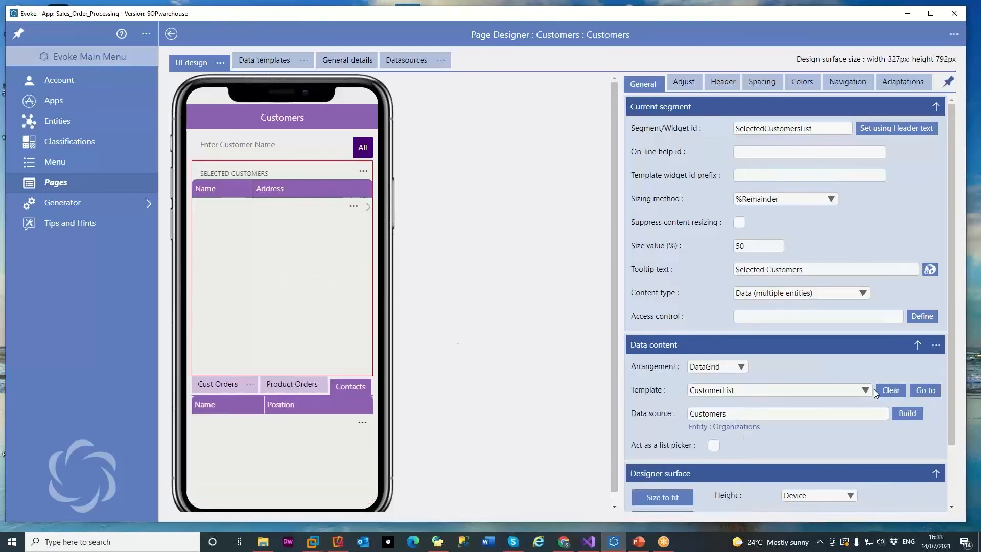
Preview the page on the Apple watch large device, rotating the design surface and returning it to its original orientation.
{"action": "scroll", "coordinate": [851, 462], "scroll_direction": "down", "scroll_amount": 2}
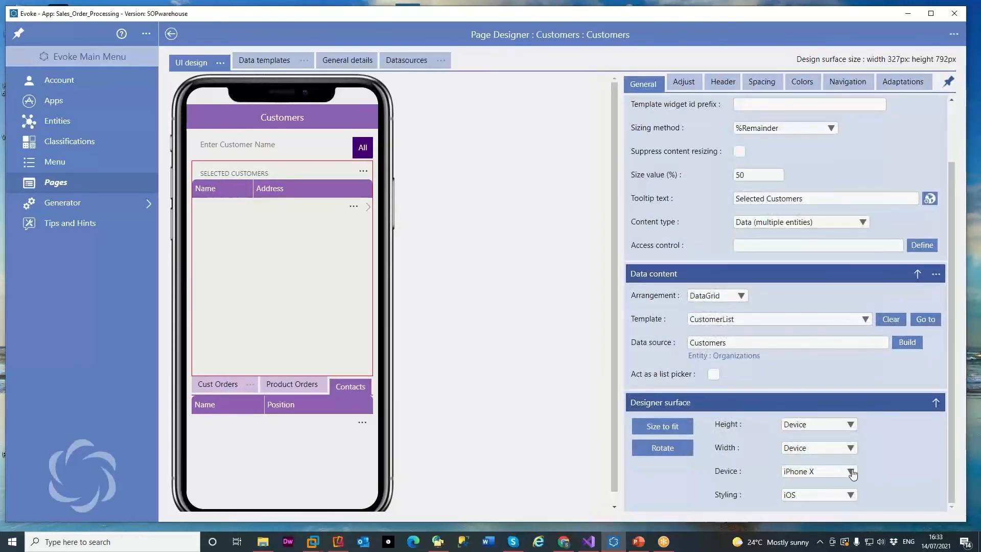
{"action": "left_click", "coordinate": [851, 472]}
{"action": "scroll", "coordinate": [812, 462], "scroll_direction": "down", "scroll_amount": 1}
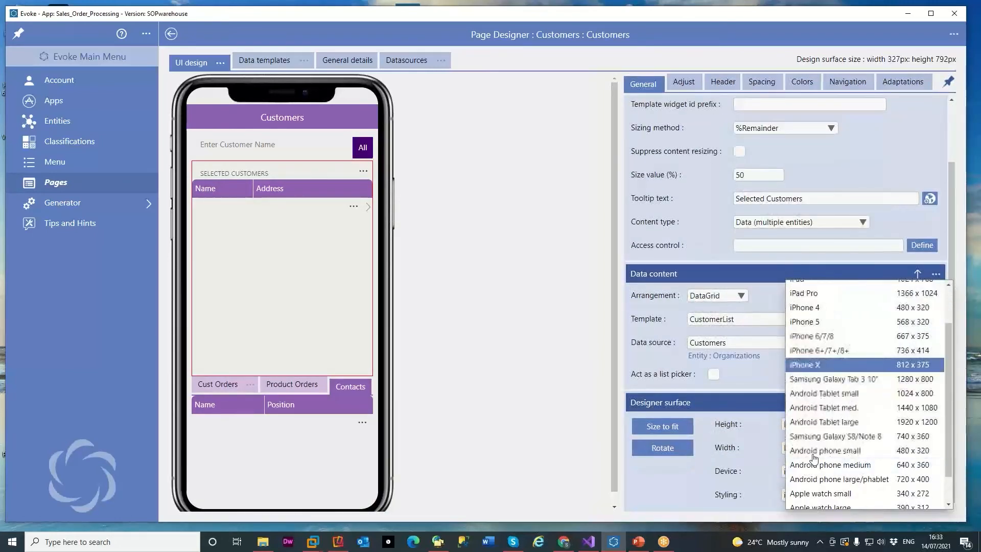
{"action": "scroll", "coordinate": [834, 477], "scroll_direction": "down", "scroll_amount": 1}
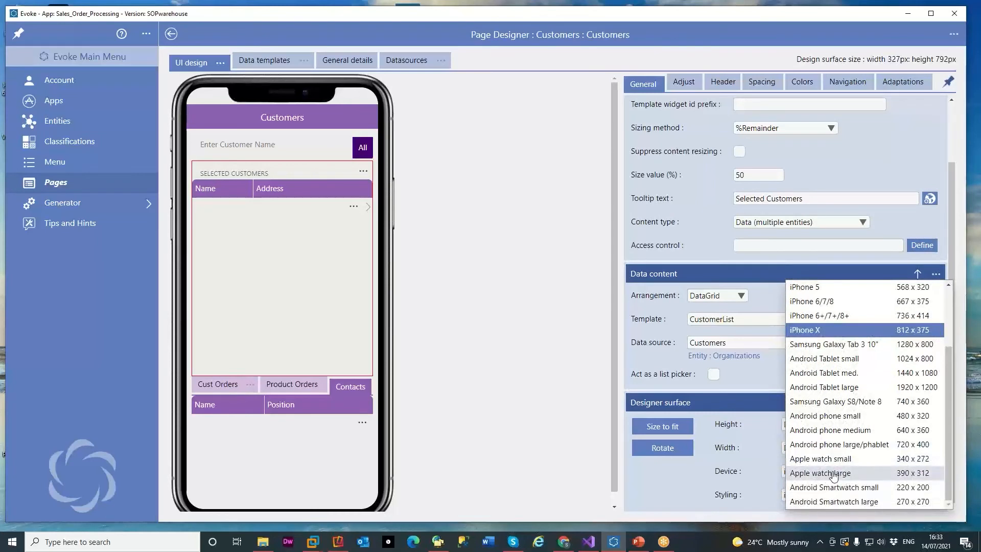
{"action": "left_click", "coordinate": [833, 473]}
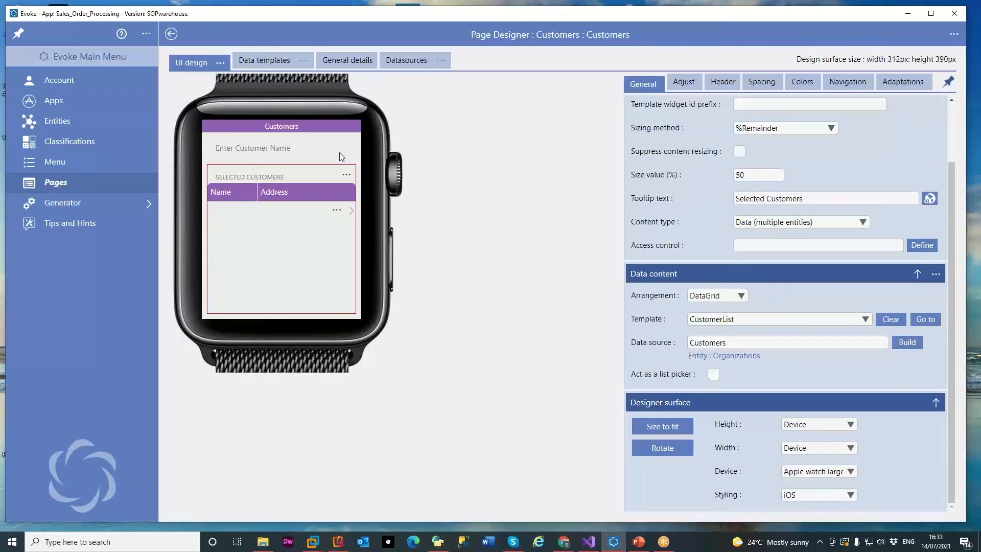
{"action": "left_click", "coordinate": [668, 453]}
{"action": "left_click", "coordinate": [666, 452]}
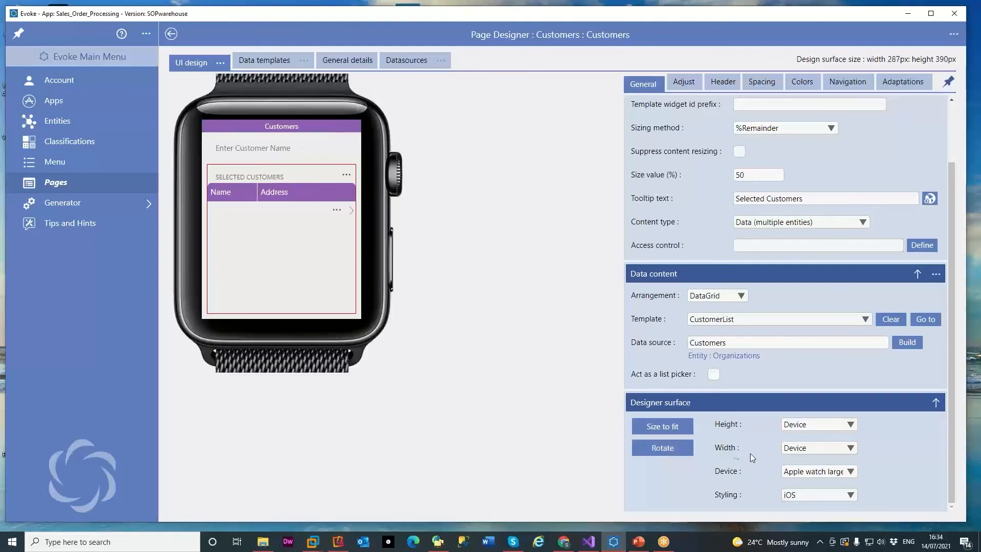
Size the design surface to fit and set its styling to Desktop (browser and native).
{"action": "left_click", "coordinate": [663, 426]}
{"action": "left_click", "coordinate": [788, 494]}
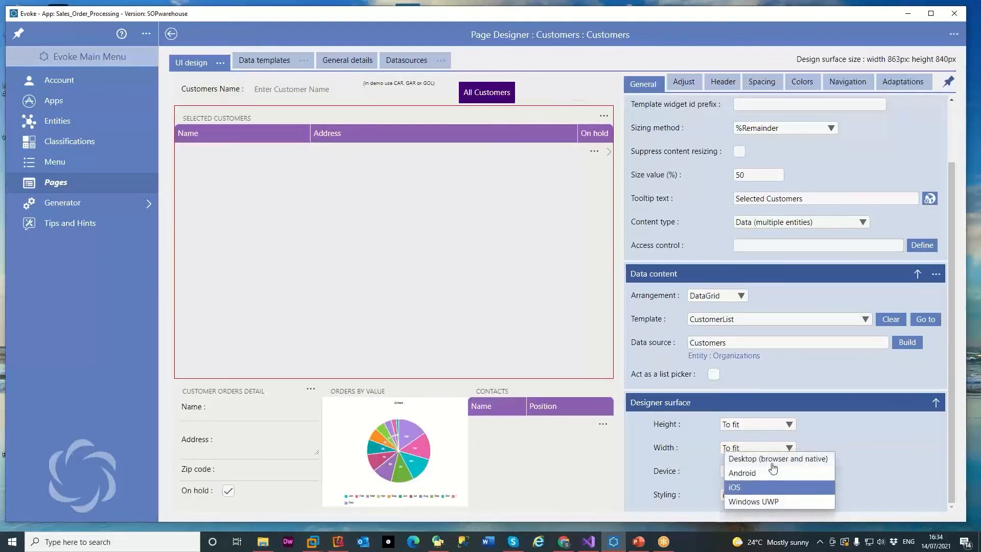
{"action": "left_click", "coordinate": [756, 455]}
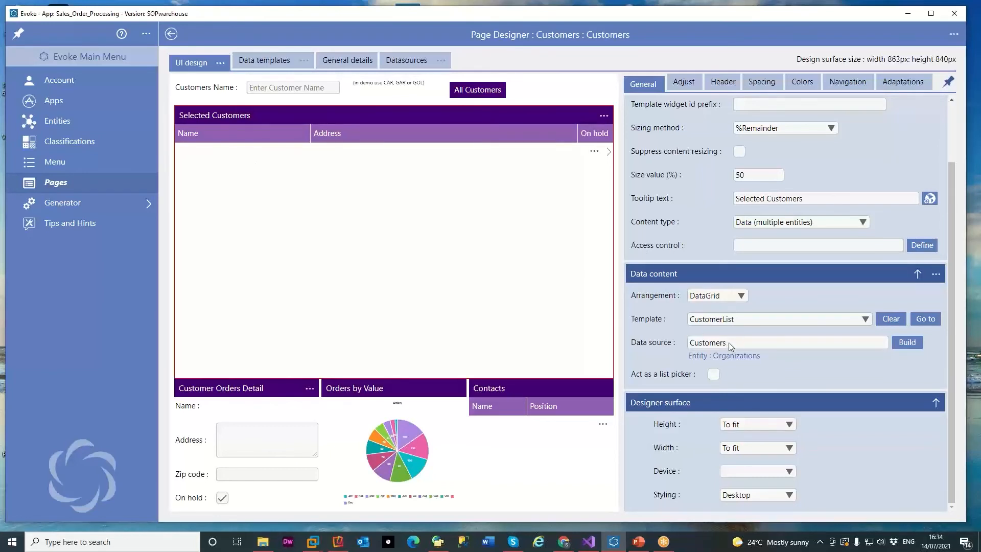
Check the Selected Customers data source, go to its CustomerList template and view the properties available for the Name entry.
{"action": "left_click_drag", "start_coordinate": [731, 346], "coordinate": [673, 347]}
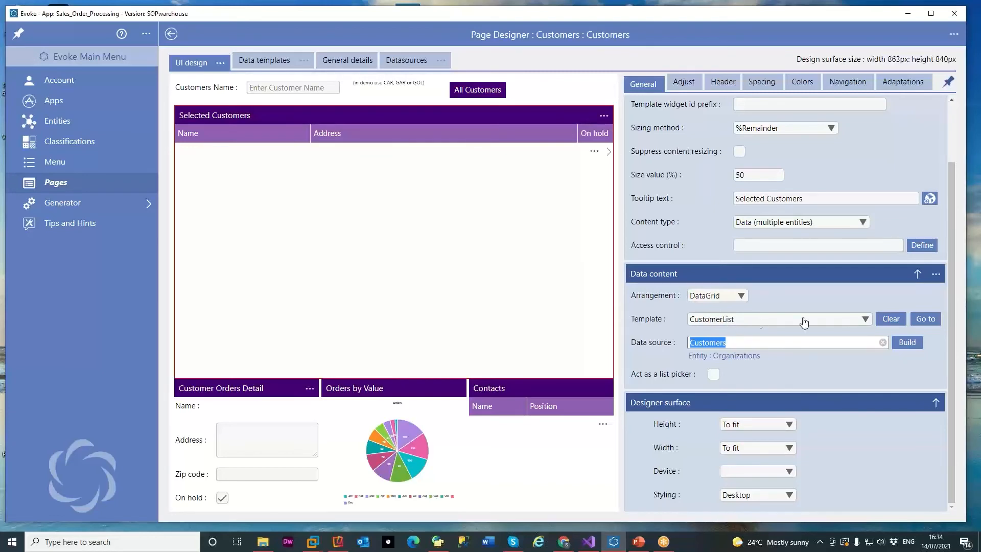
{"action": "left_click", "coordinate": [928, 322]}
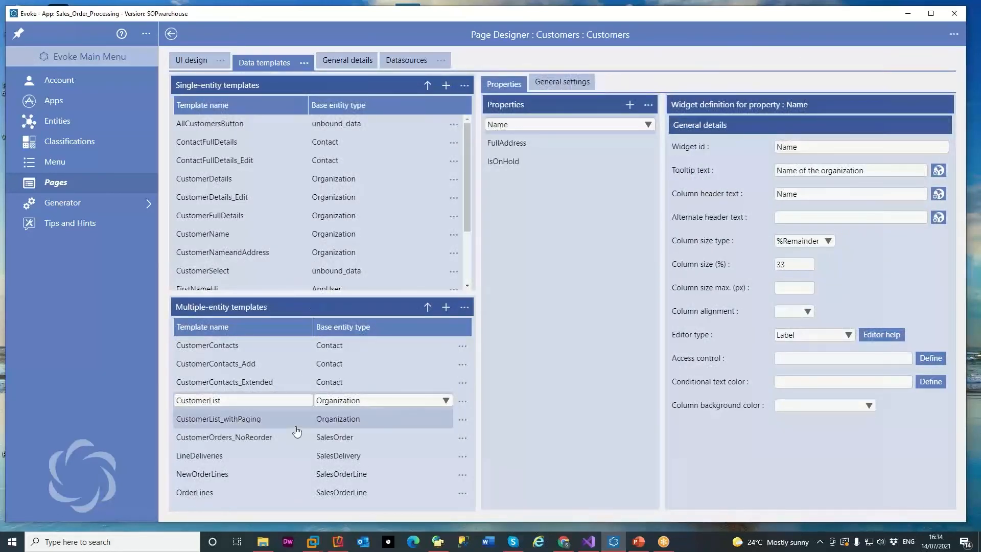
{"action": "left_click", "coordinate": [643, 126]}
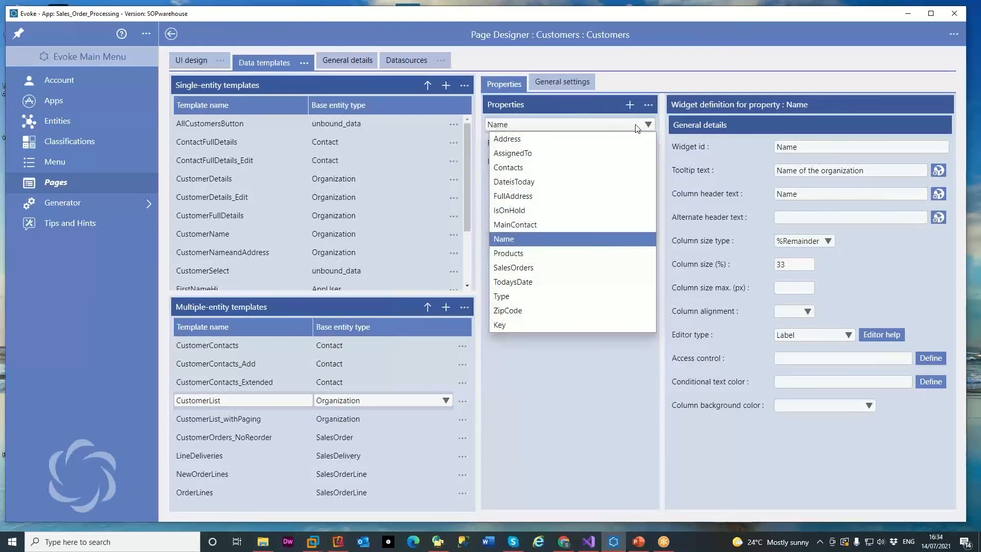
{"action": "left_click", "coordinate": [633, 128]}
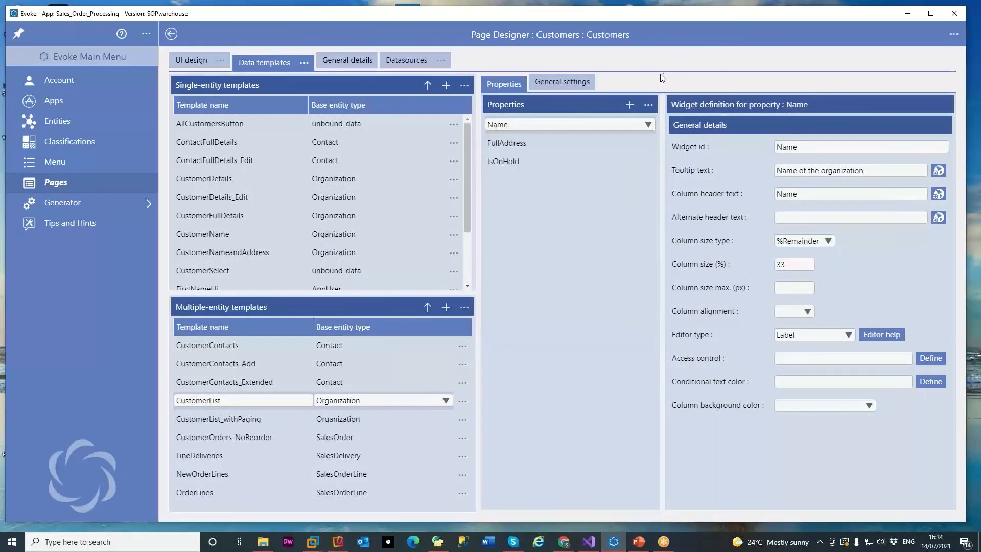
Show the ZipCode widget definition in the CustomerDetails_Edit template and browse the available editor types, keeping Textbox.
{"action": "left_click", "coordinate": [358, 197]}
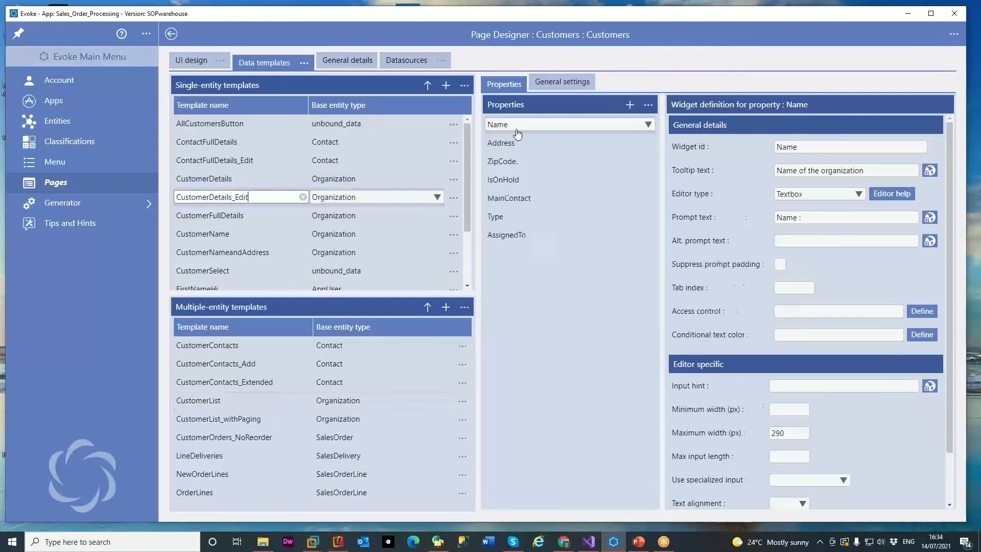
{"action": "left_click", "coordinate": [504, 162]}
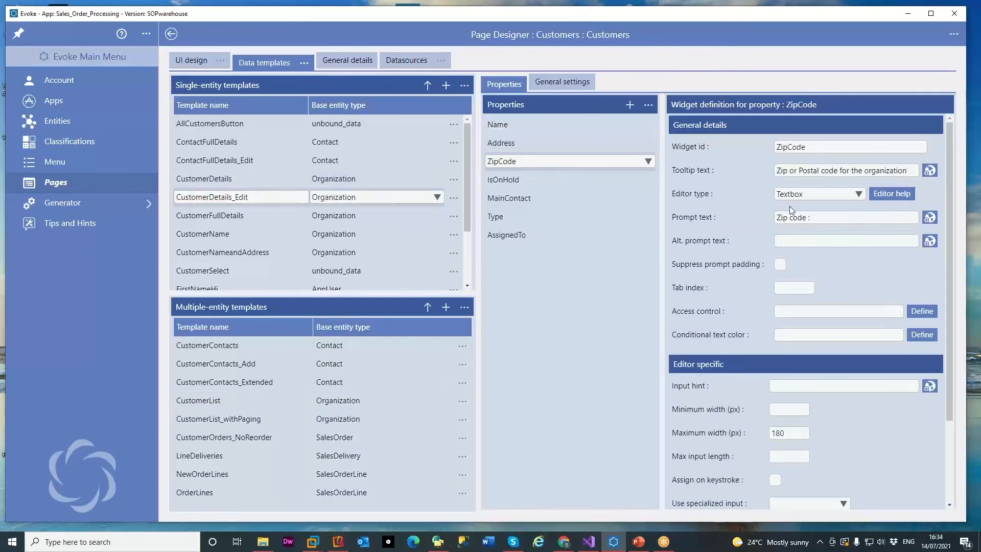
{"action": "left_click", "coordinate": [859, 194]}
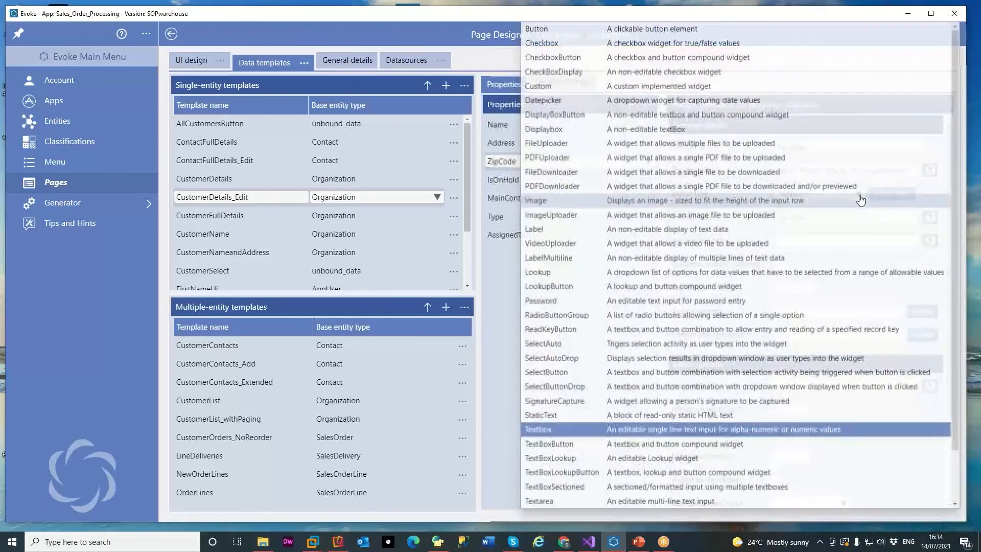
{"action": "scroll", "coordinate": [799, 210], "scroll_direction": "down", "scroll_amount": 1}
{"action": "scroll", "coordinate": [800, 210], "scroll_direction": "down", "scroll_amount": 2}
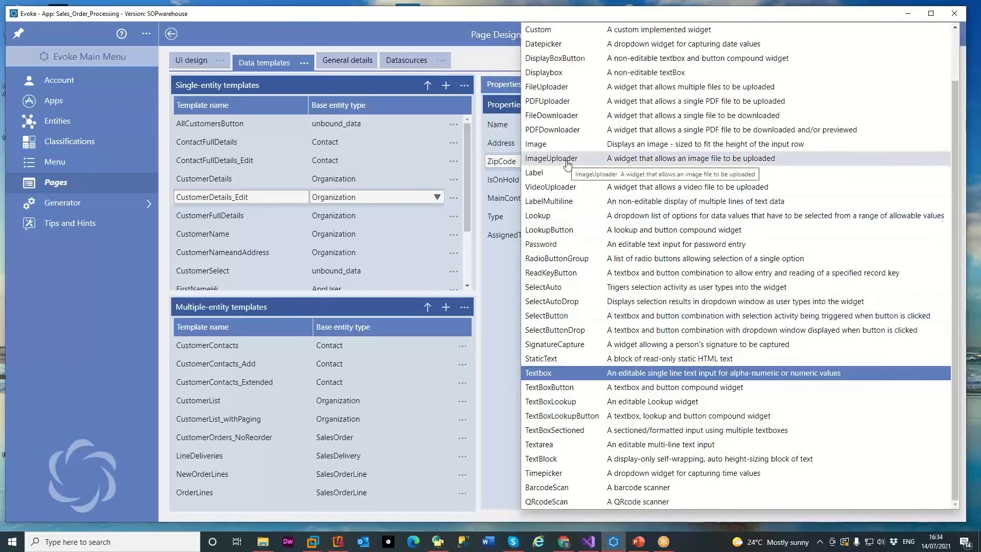
{"action": "scroll", "coordinate": [565, 166], "scroll_direction": "up", "scroll_amount": 2}
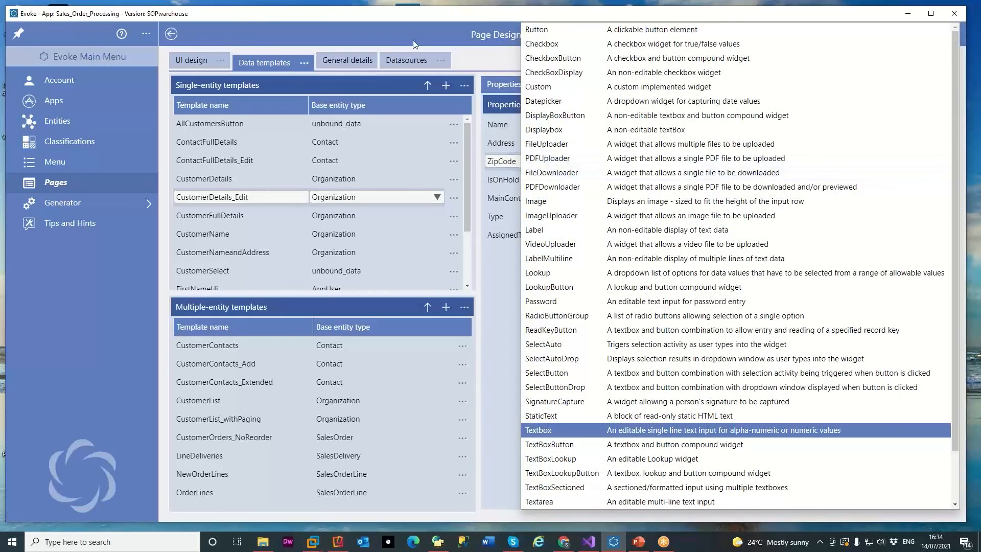
{"action": "left_click", "coordinate": [425, 35]}
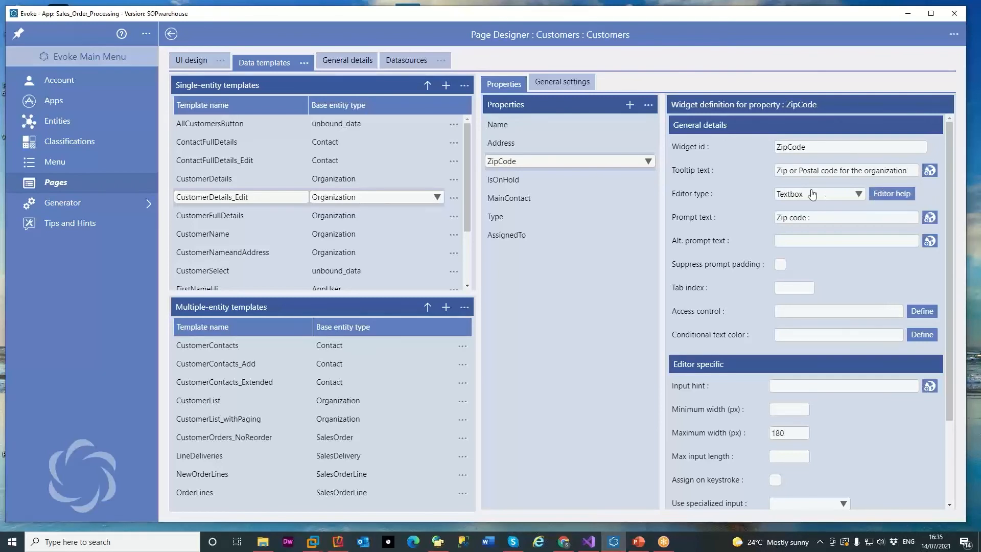
Open the editor help for the ZipCode Textbox and read through the section on creating and configuring textboxes, returning to its start.
{"action": "left_click", "coordinate": [889, 193]}
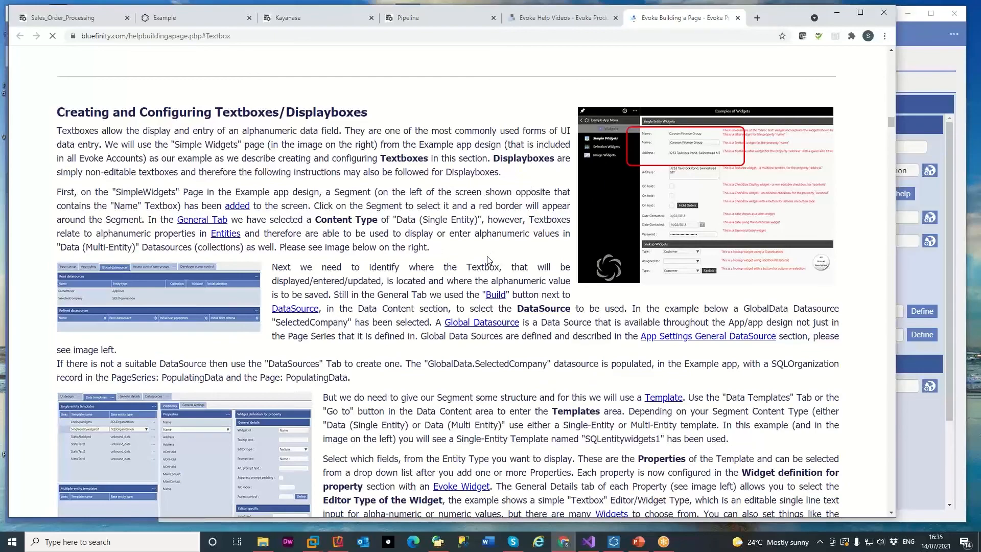
{"action": "scroll", "coordinate": [488, 260], "scroll_direction": "down", "scroll_amount": 1}
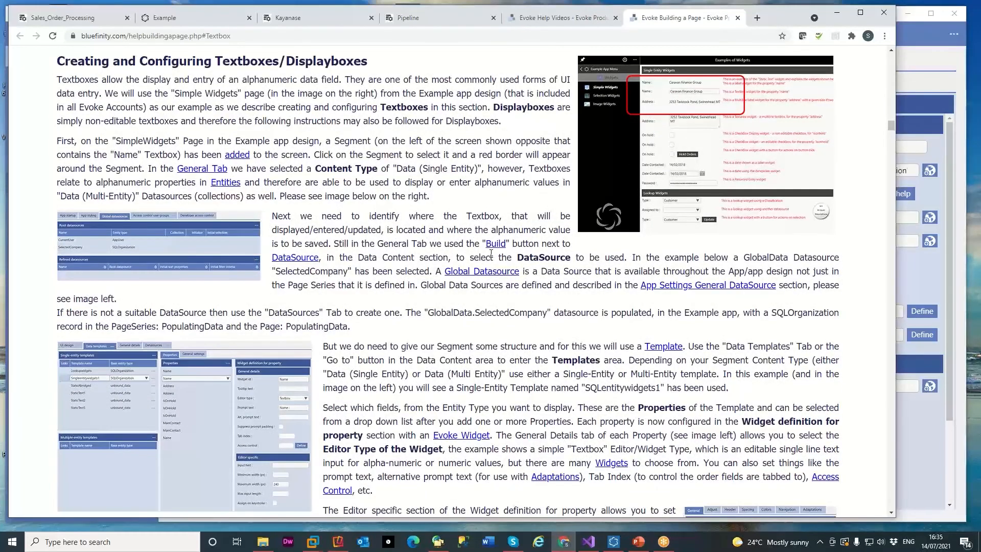
{"action": "scroll", "coordinate": [491, 253], "scroll_direction": "down", "scroll_amount": 4}
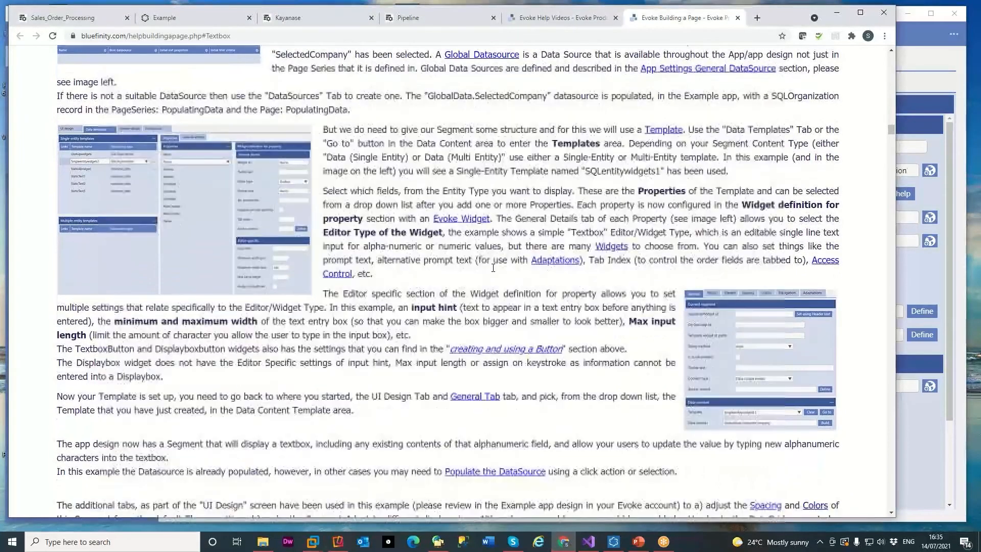
{"action": "scroll", "coordinate": [493, 267], "scroll_direction": "down", "scroll_amount": 2}
{"action": "scroll", "coordinate": [479, 347], "scroll_direction": "down", "scroll_amount": 1}
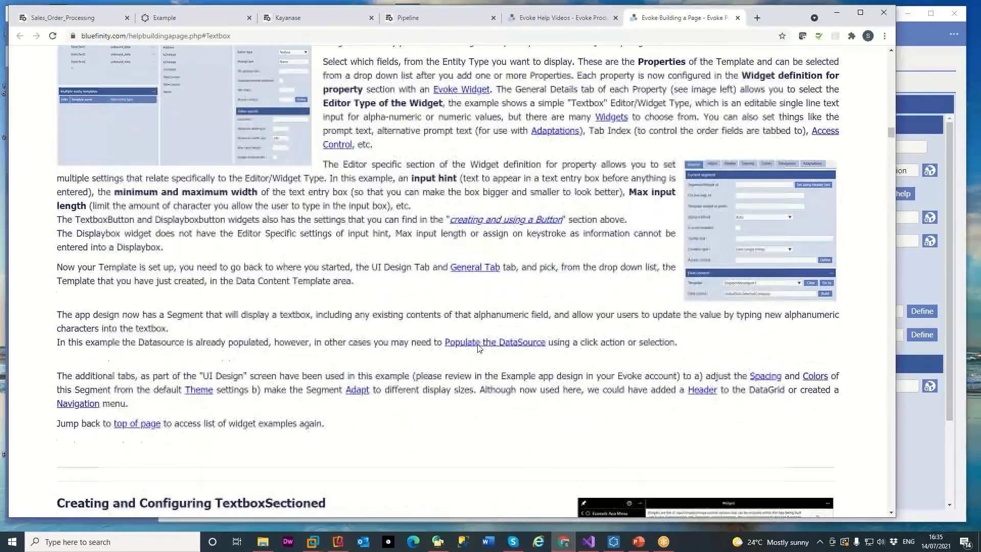
{"action": "scroll", "coordinate": [479, 347], "scroll_direction": "up", "scroll_amount": 8}
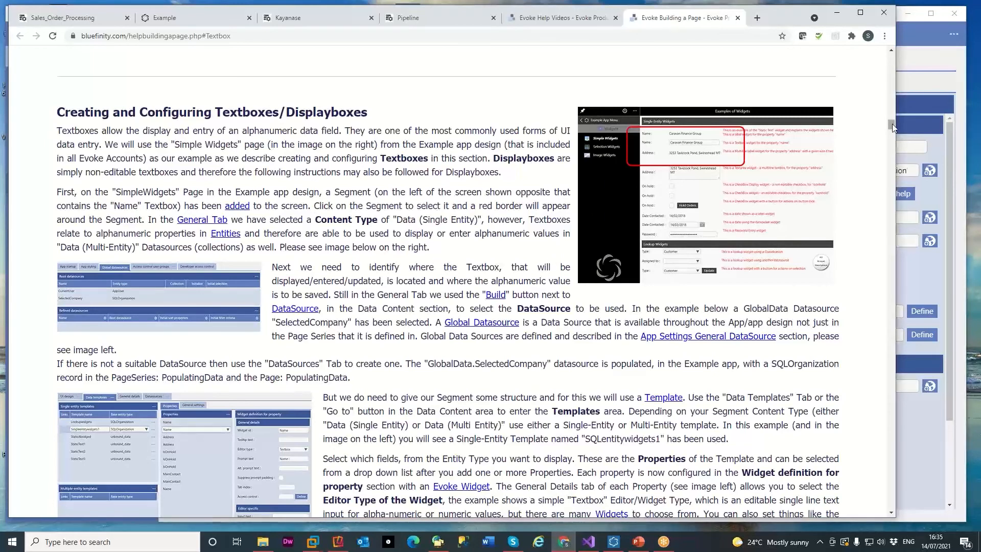
Browse the Building a Page help from its list of widget topics, covering Charts and Graphs, Labels, CheckBoxes and Images, and minimise the browser.
{"action": "left_click_drag", "start_coordinate": [892, 124], "coordinate": [891, 50]}
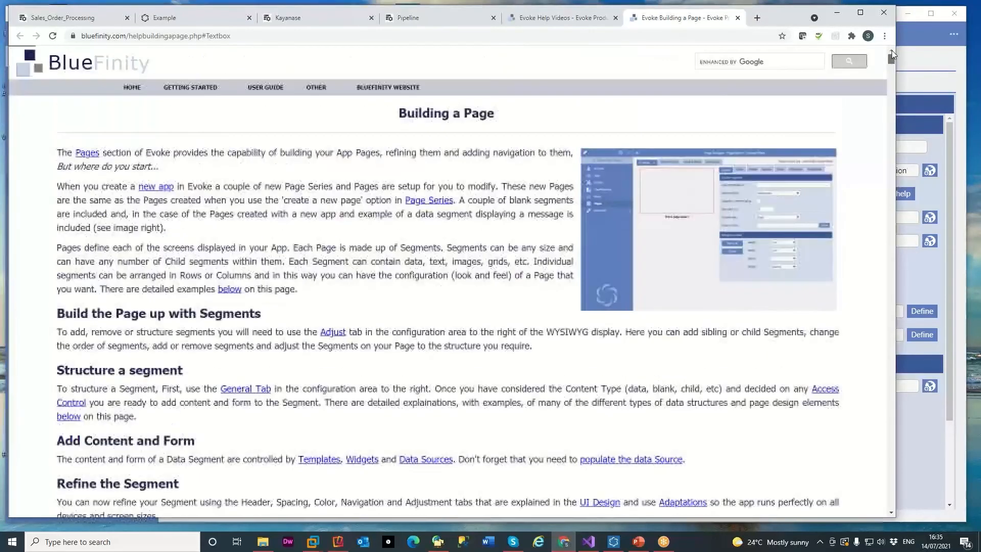
{"action": "scroll", "coordinate": [890, 62], "scroll_direction": "down", "scroll_amount": 8}
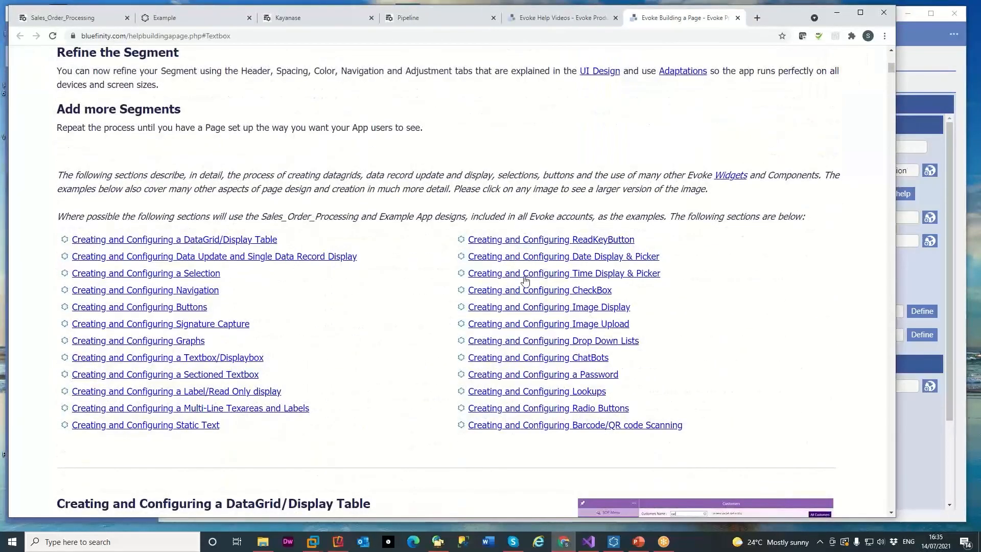
{"action": "left_click", "coordinate": [194, 342]}
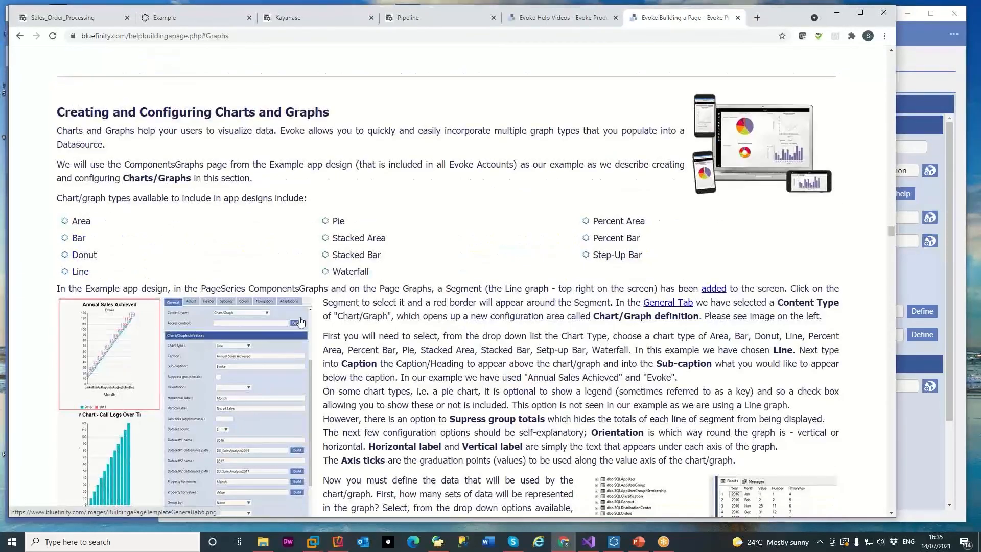
{"action": "scroll", "coordinate": [301, 321], "scroll_direction": "down", "scroll_amount": 20}
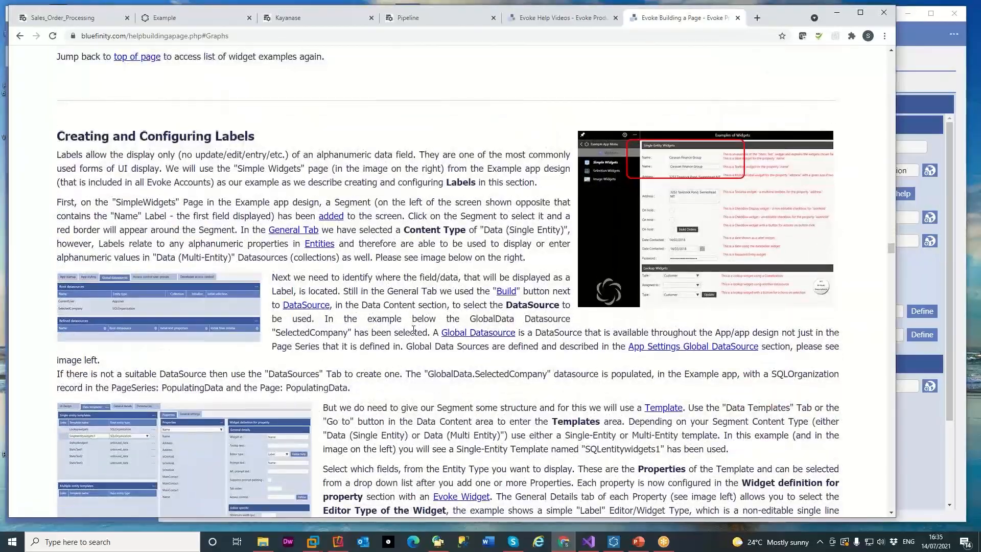
{"action": "scroll", "coordinate": [413, 330], "scroll_direction": "down", "scroll_amount": 20}
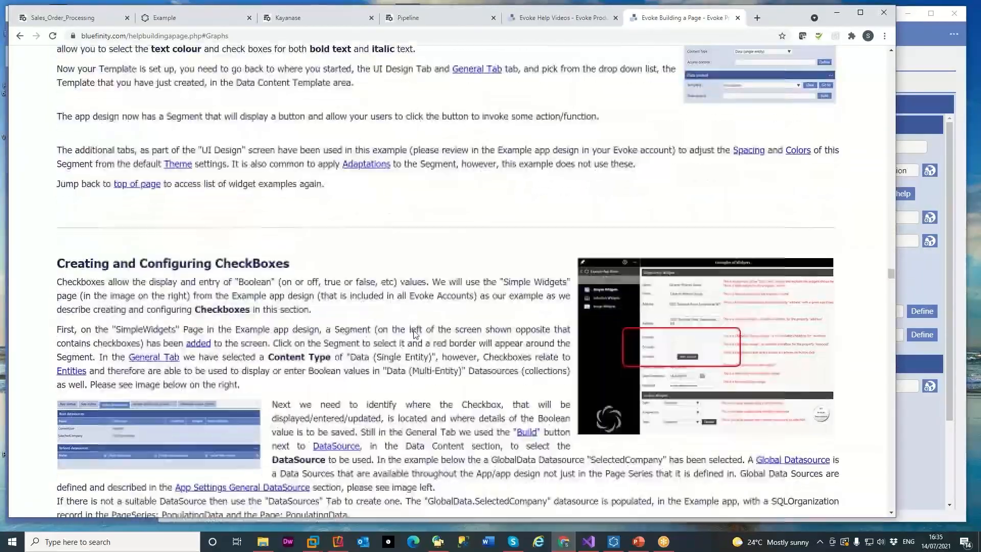
{"action": "scroll", "coordinate": [415, 333], "scroll_direction": "down", "scroll_amount": 20}
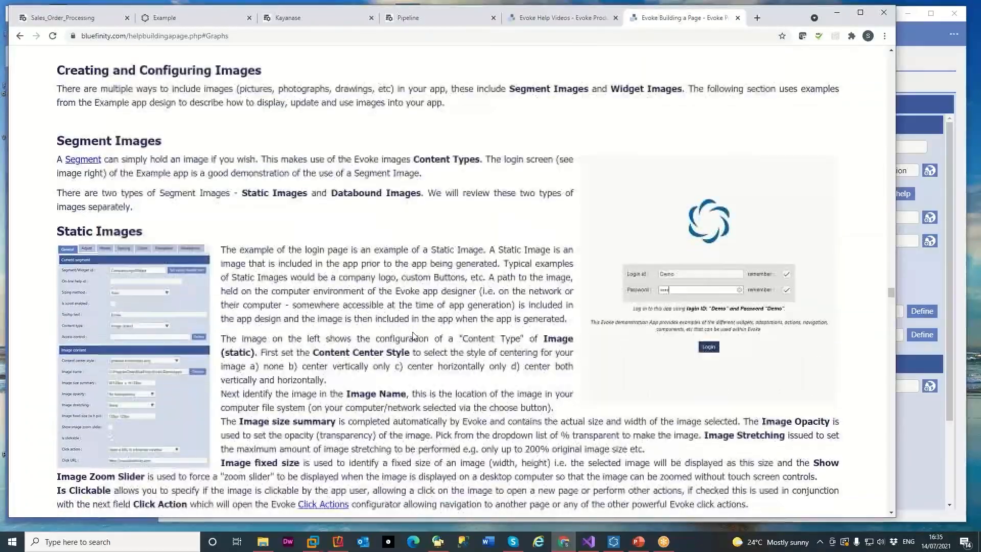
{"action": "scroll", "coordinate": [413, 333], "scroll_direction": "down", "scroll_amount": 20}
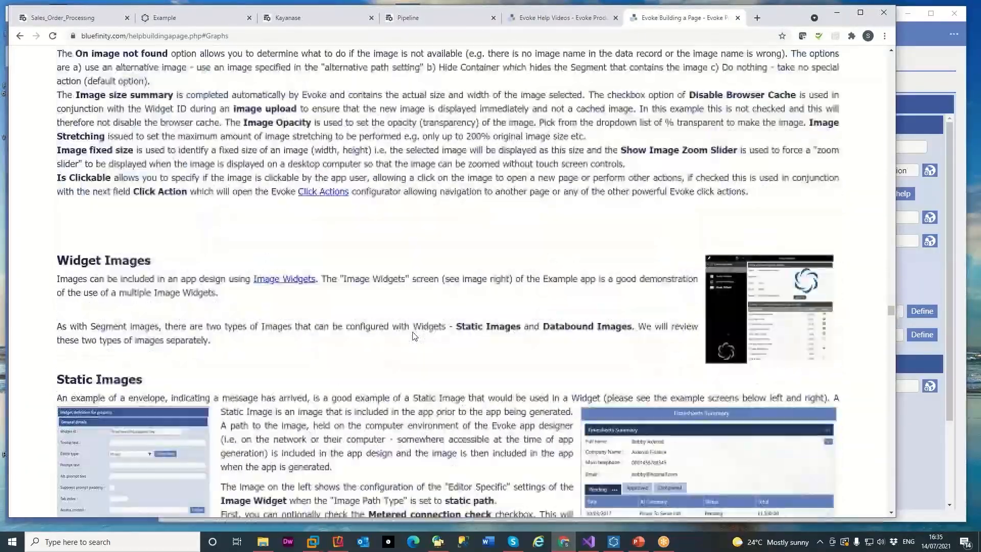
{"action": "scroll", "coordinate": [413, 333], "scroll_direction": "down", "scroll_amount": 15}
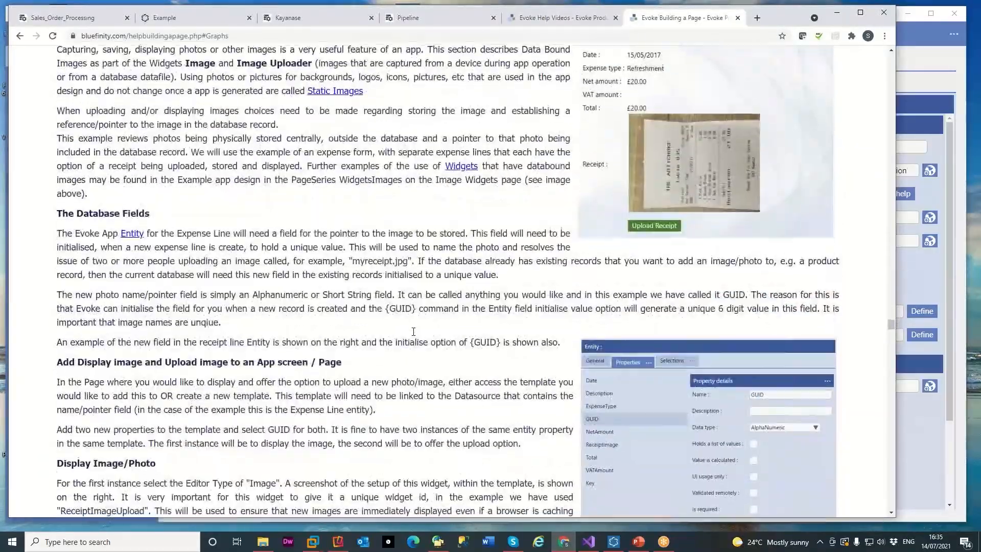
{"action": "scroll", "coordinate": [413, 331], "scroll_direction": "down", "scroll_amount": 15}
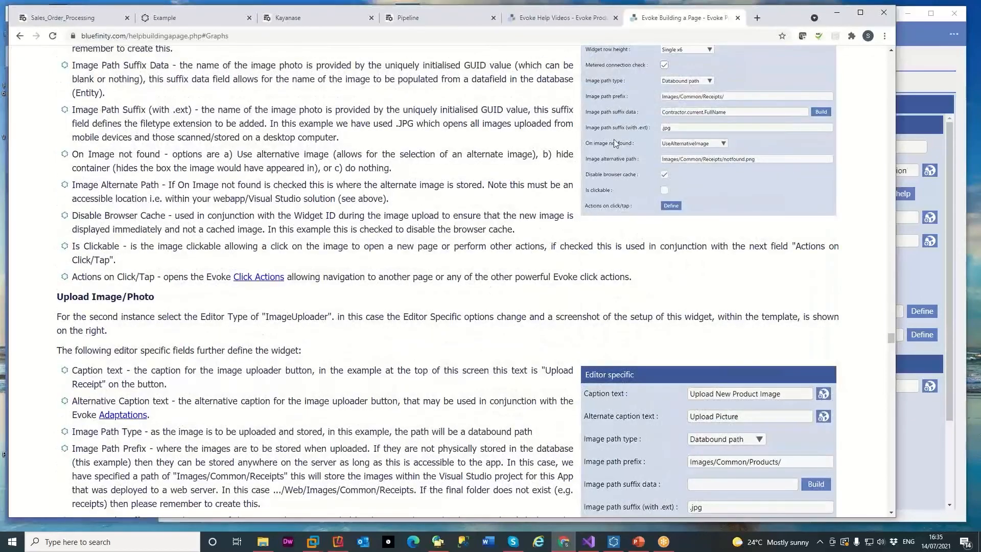
{"action": "left_click", "coordinate": [837, 13]}
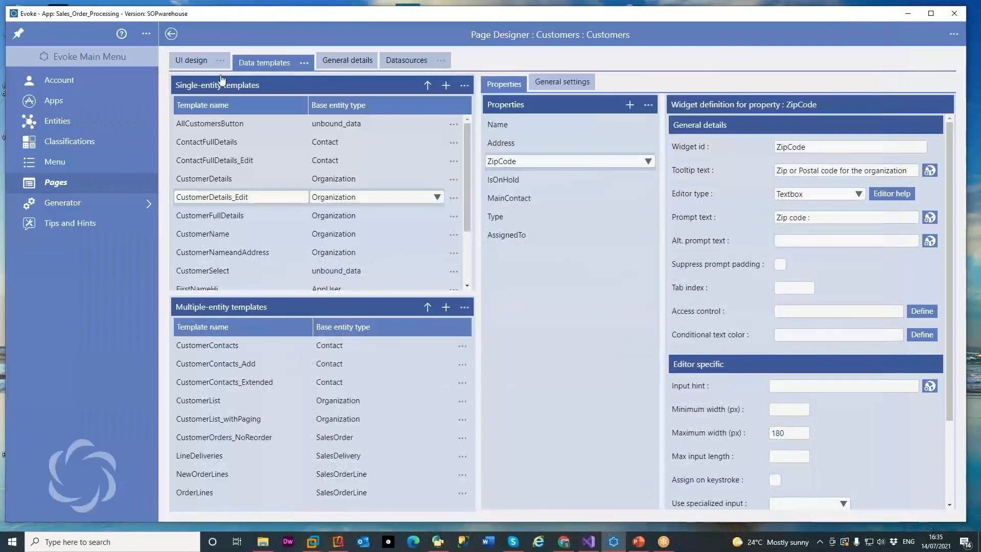
Go to the CustomerSelect template of the Customers Name segment and view the editor-specific settings of its SelectAuto widget.
{"action": "left_click", "coordinate": [192, 60]}
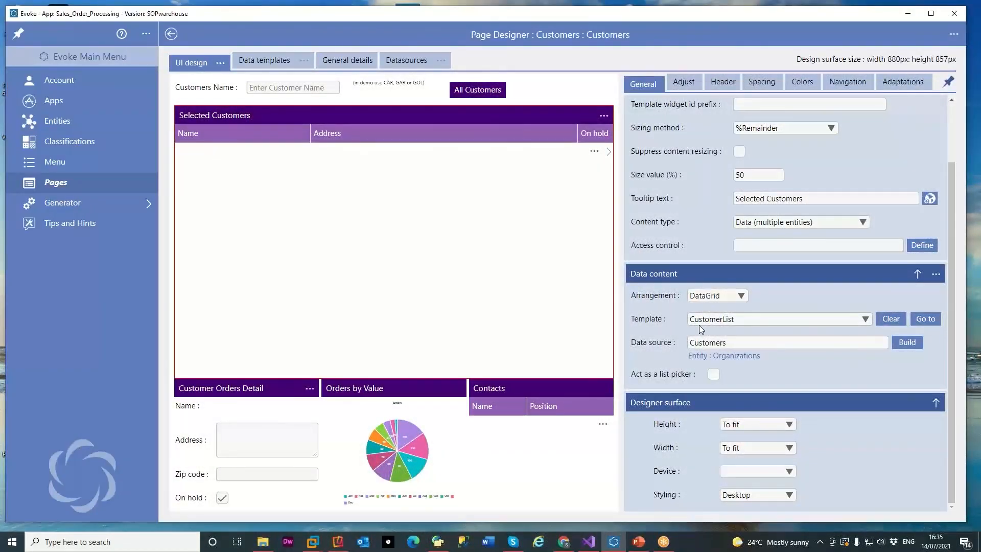
{"action": "left_click", "coordinate": [274, 90]}
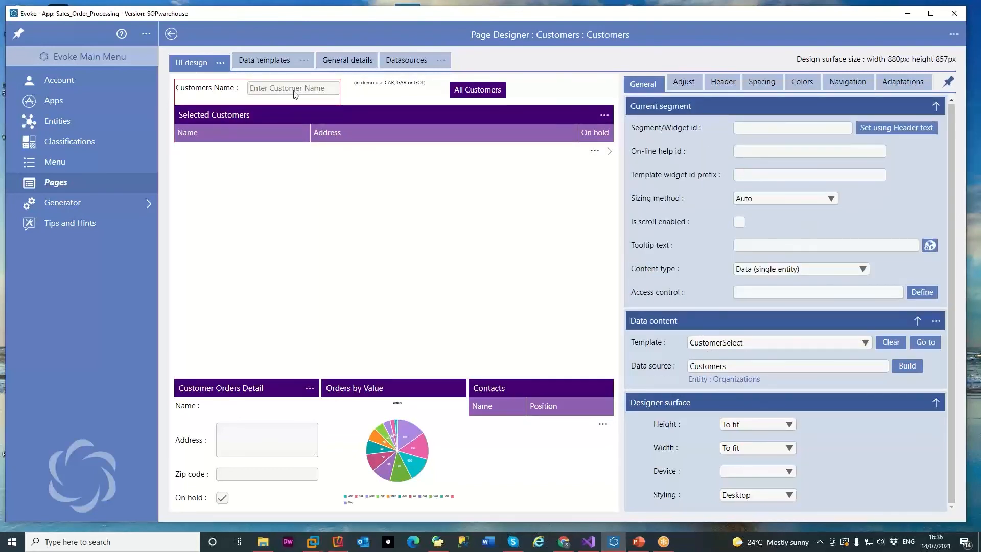
{"action": "left_click", "coordinate": [920, 344]}
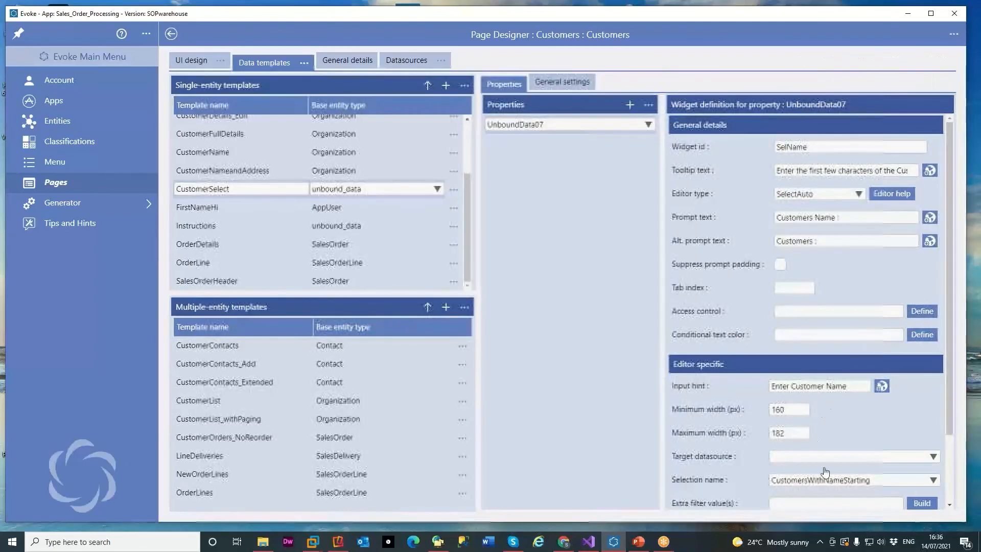
{"action": "scroll", "coordinate": [826, 471], "scroll_direction": "down", "scroll_amount": 3}
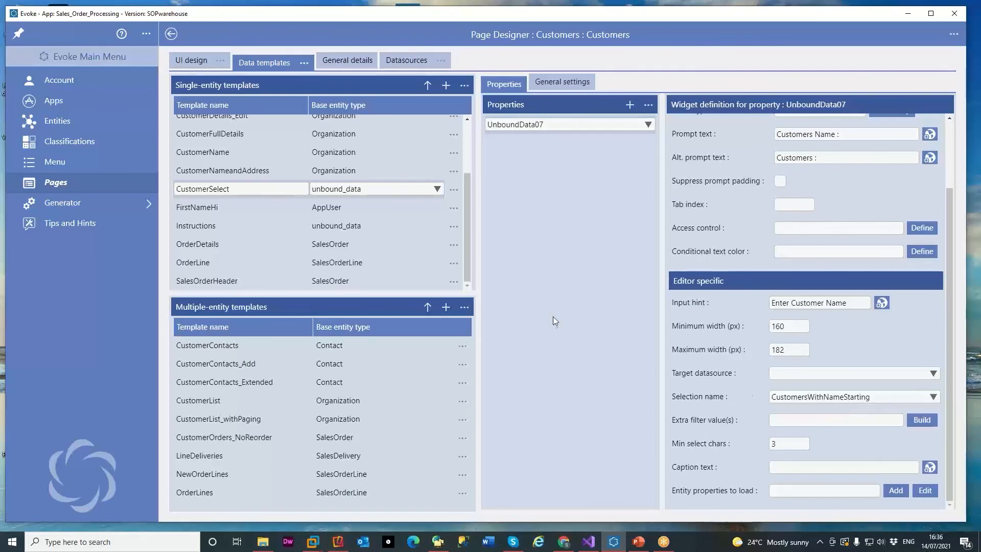
Set the Contacts segment's header text to "Contacts Total Tools Supply" and save the page.
{"action": "left_click", "coordinate": [201, 59]}
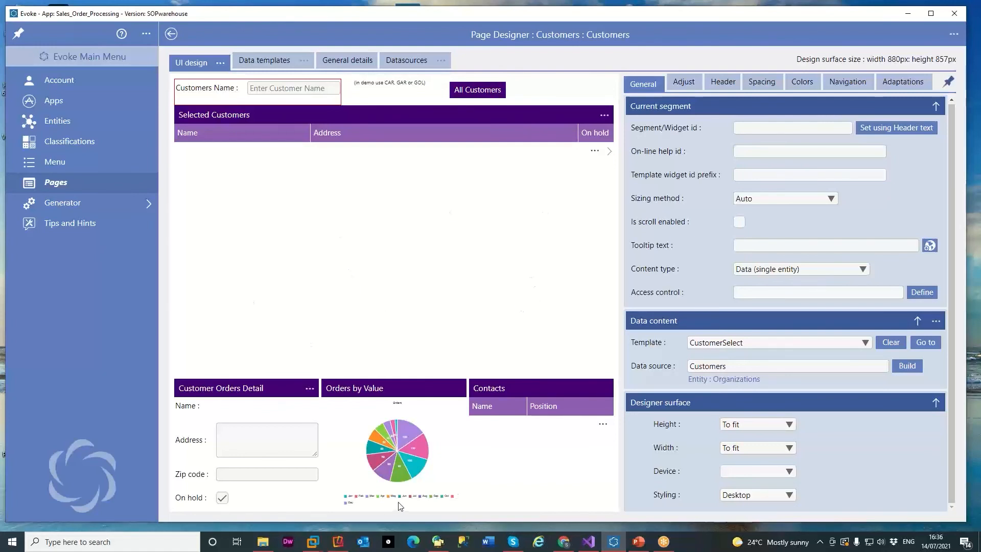
{"action": "left_click", "coordinate": [529, 459]}
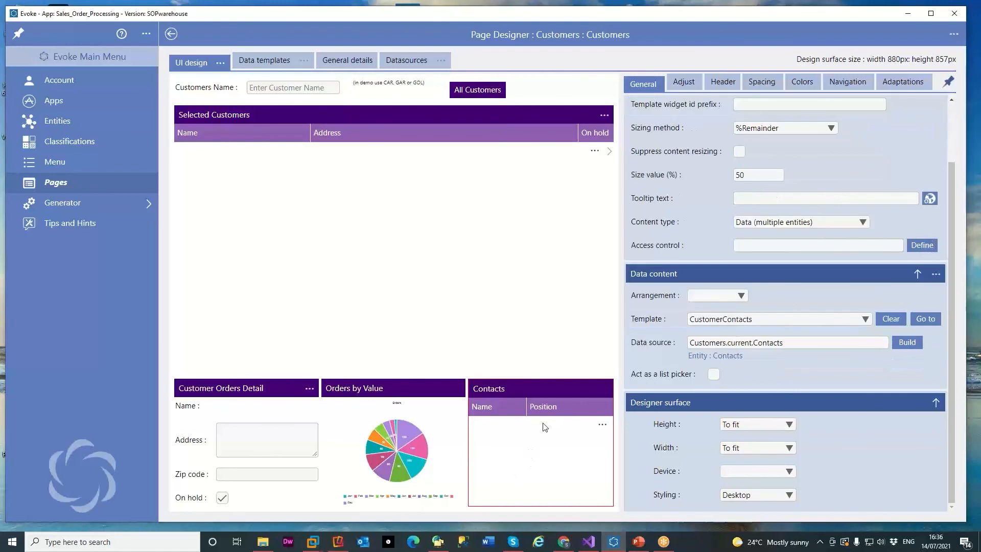
{"action": "scroll", "coordinate": [793, 218], "scroll_direction": "up", "scroll_amount": 3}
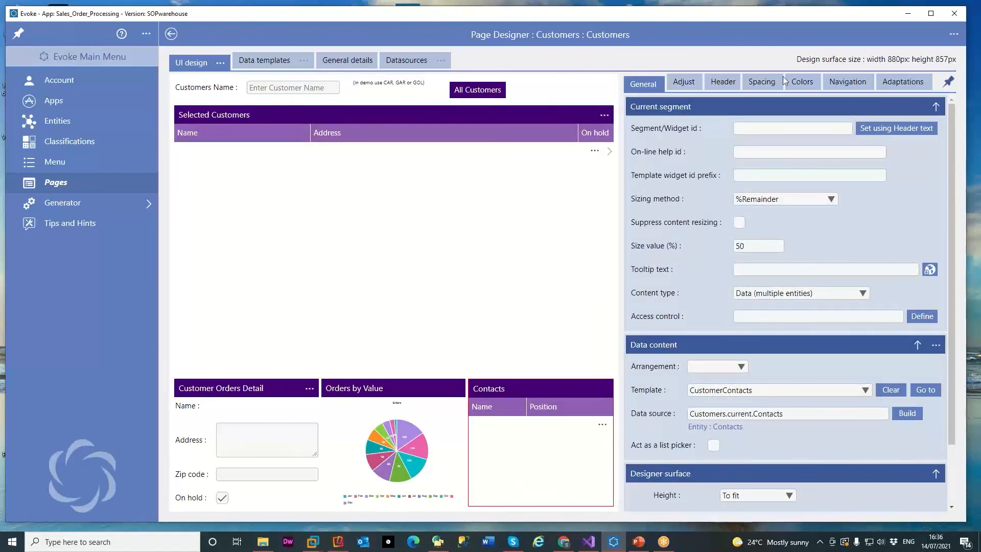
{"action": "left_click", "coordinate": [738, 84]}
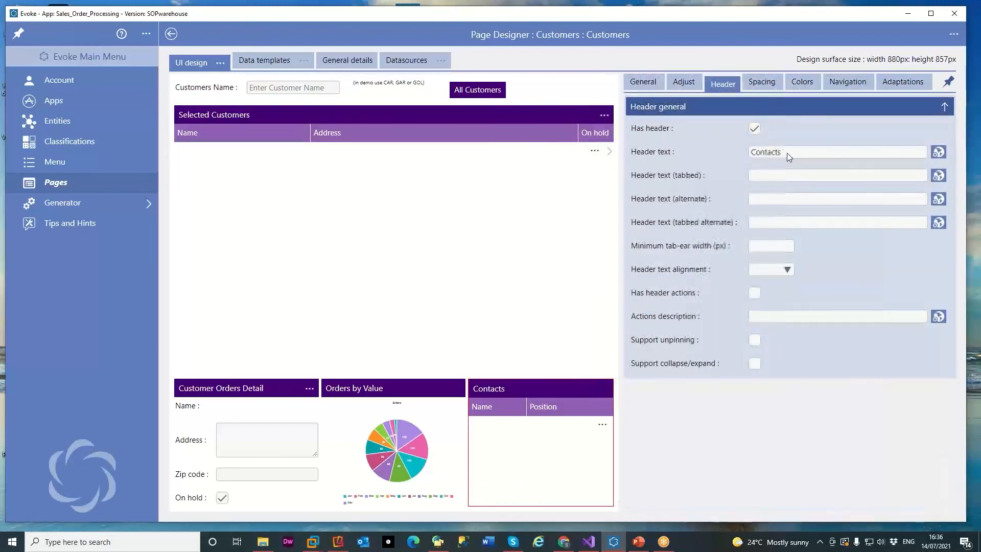
{"action": "left_click", "coordinate": [793, 152]}
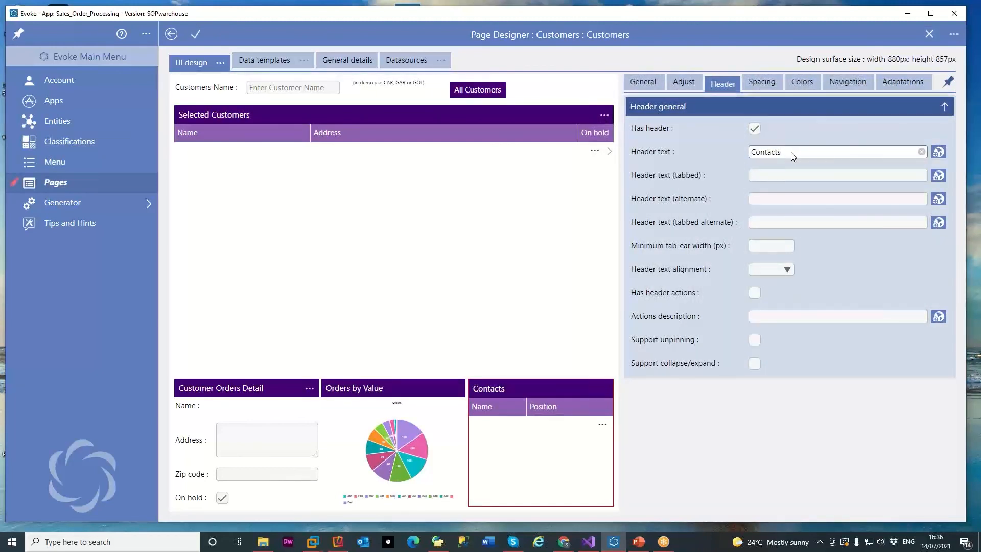
{"action": "type", "text": "Total Tools Supply"}
{"action": "left_click", "coordinate": [200, 34]}
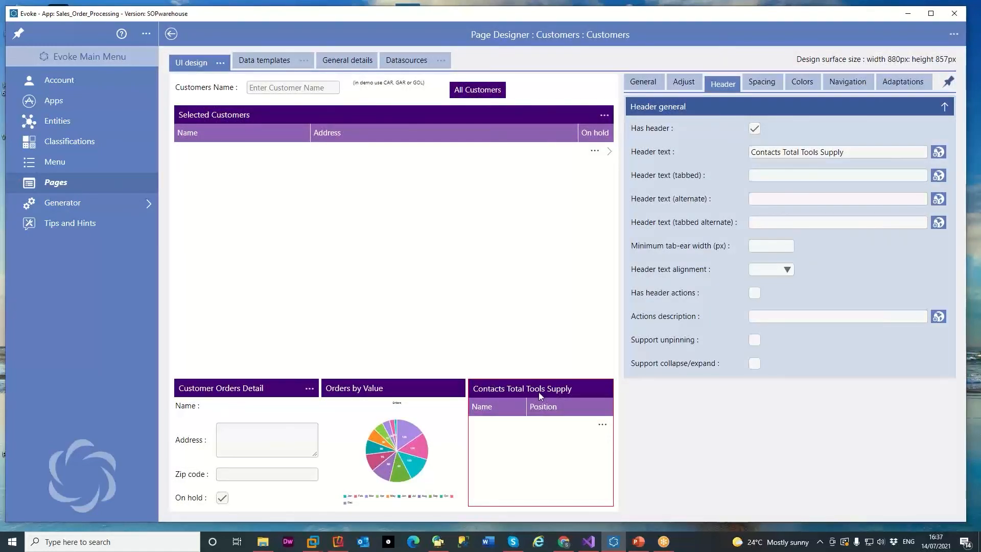
Check the web app generator's Visual Studio target folder for the MV profile and generate the code.
{"action": "left_click", "coordinate": [73, 203]}
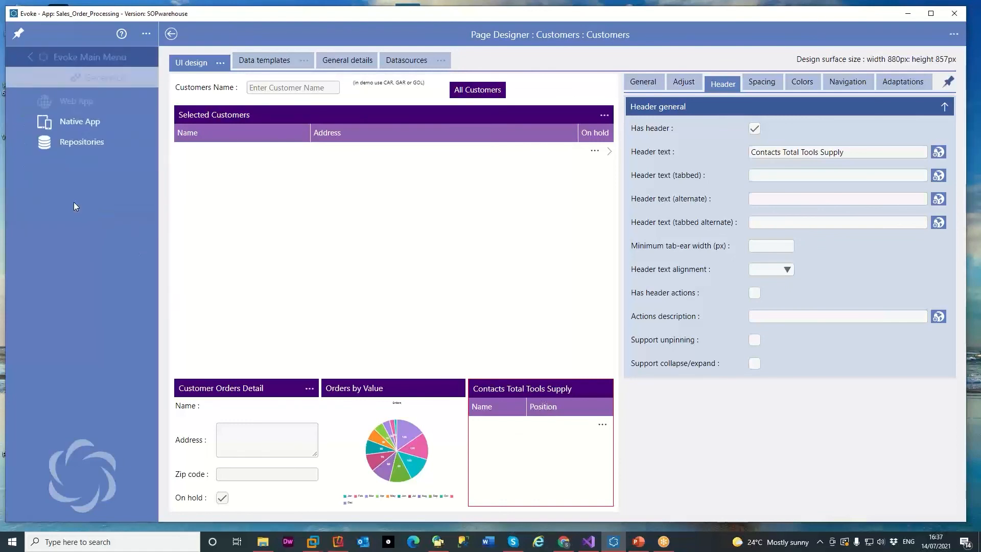
{"action": "left_click", "coordinate": [64, 101]}
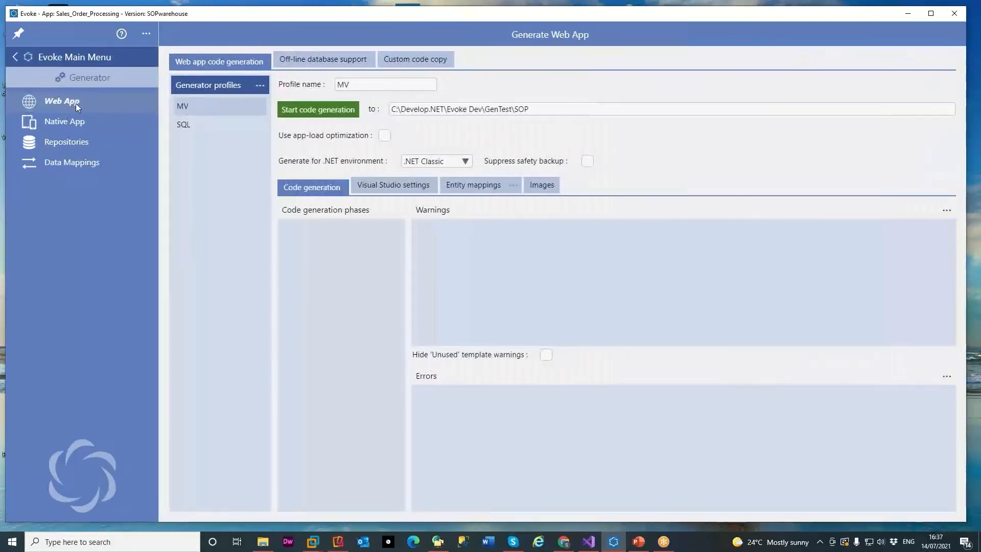
{"action": "left_click", "coordinate": [393, 185]}
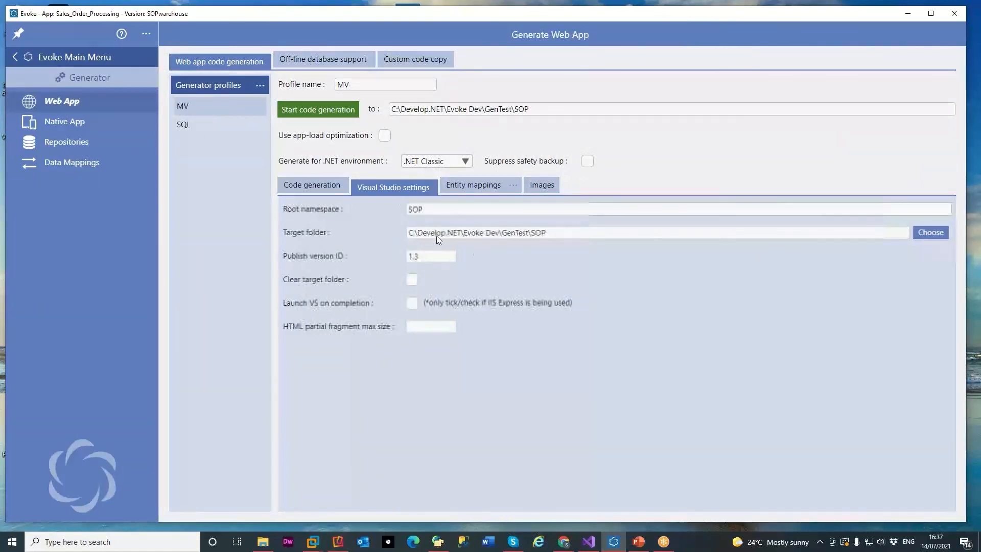
{"action": "left_click_drag", "start_coordinate": [547, 233], "coordinate": [403, 236]}
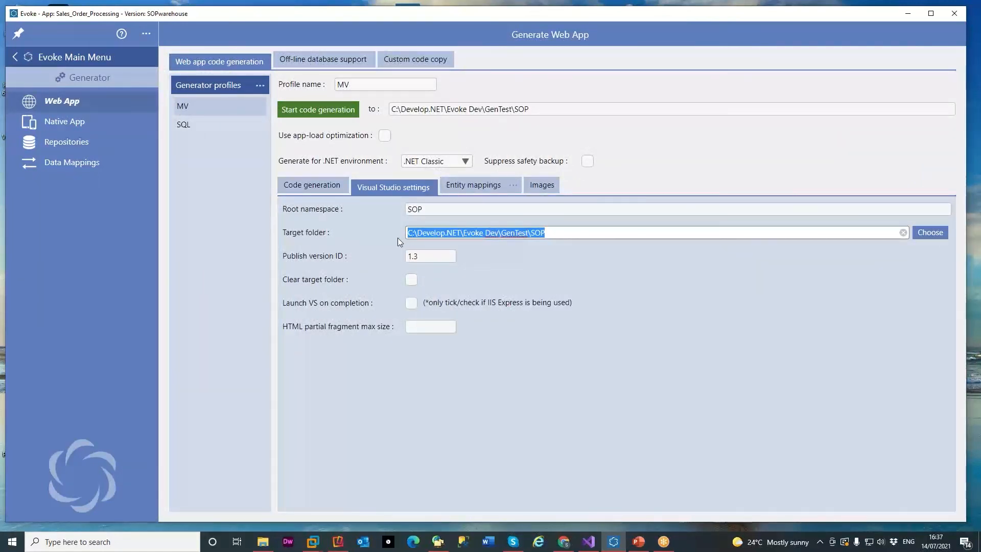
{"action": "left_click", "coordinate": [296, 110]}
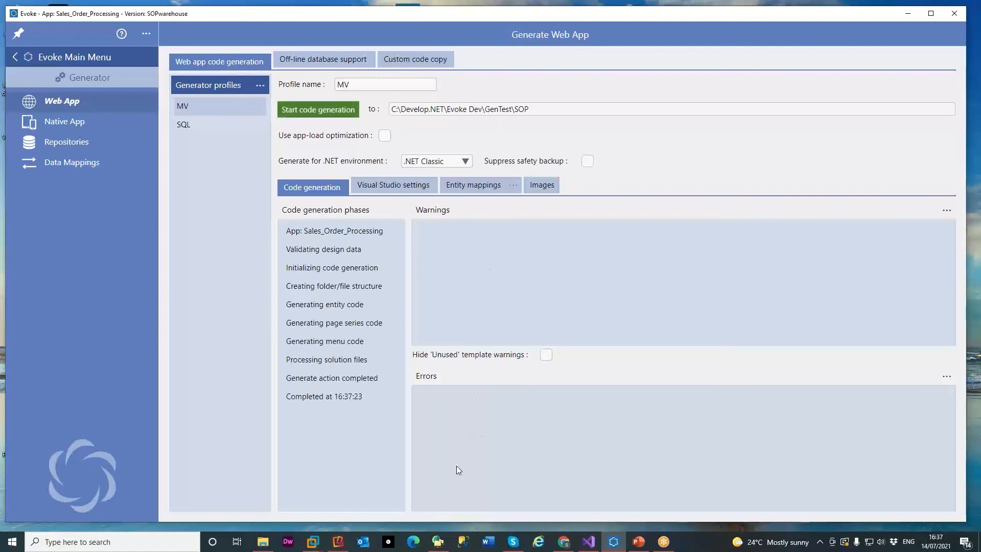
Switch to Visual Studio, reload all externally modified projects and rebuild the Sales_Order_Processing Web solution.
{"action": "left_click", "coordinate": [589, 543]}
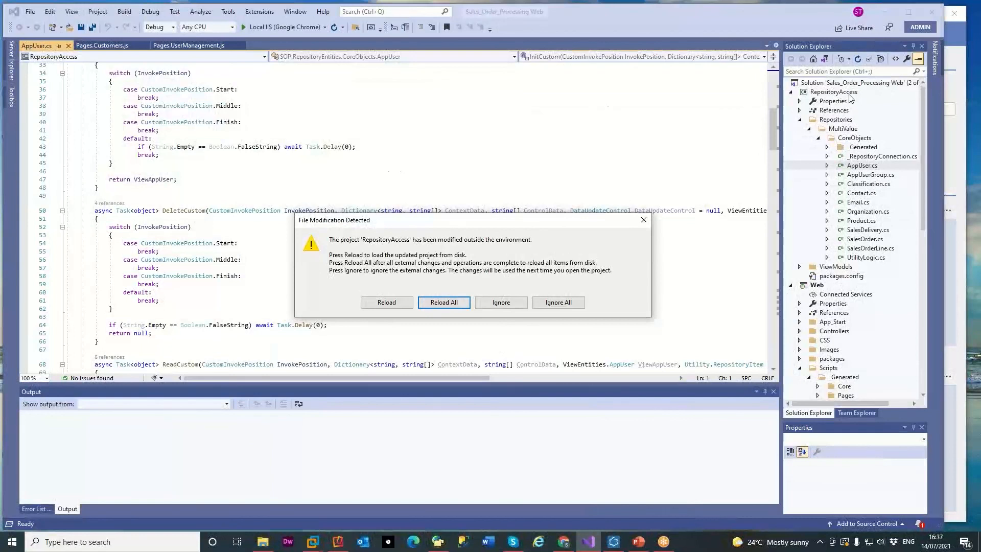
{"action": "left_click", "coordinate": [453, 302]}
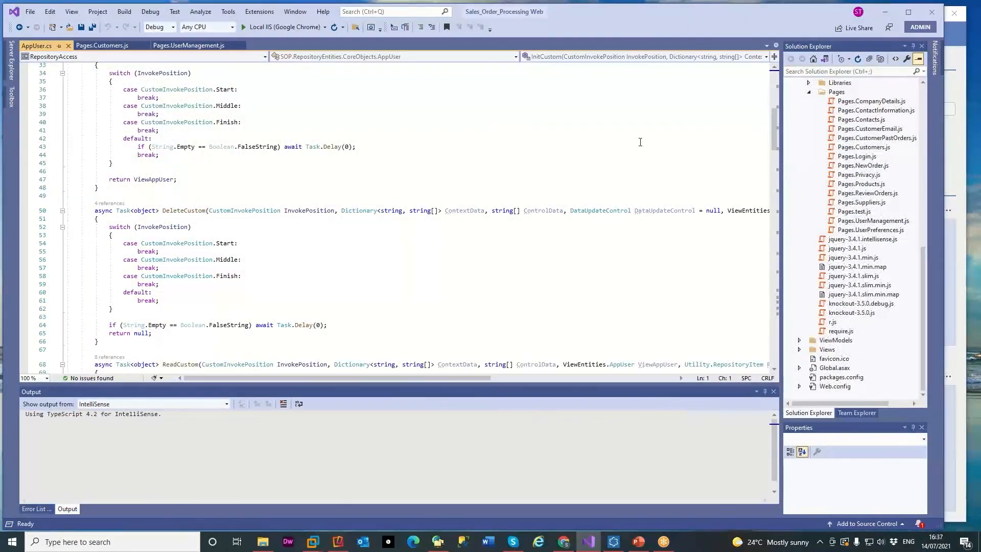
{"action": "left_click", "coordinate": [124, 11]}
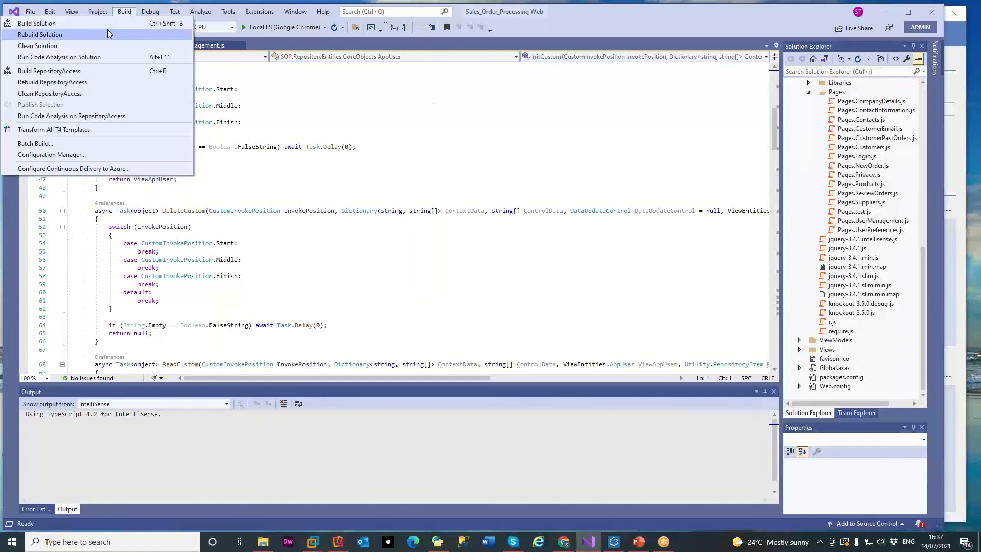
{"action": "left_click", "coordinate": [82, 33]}
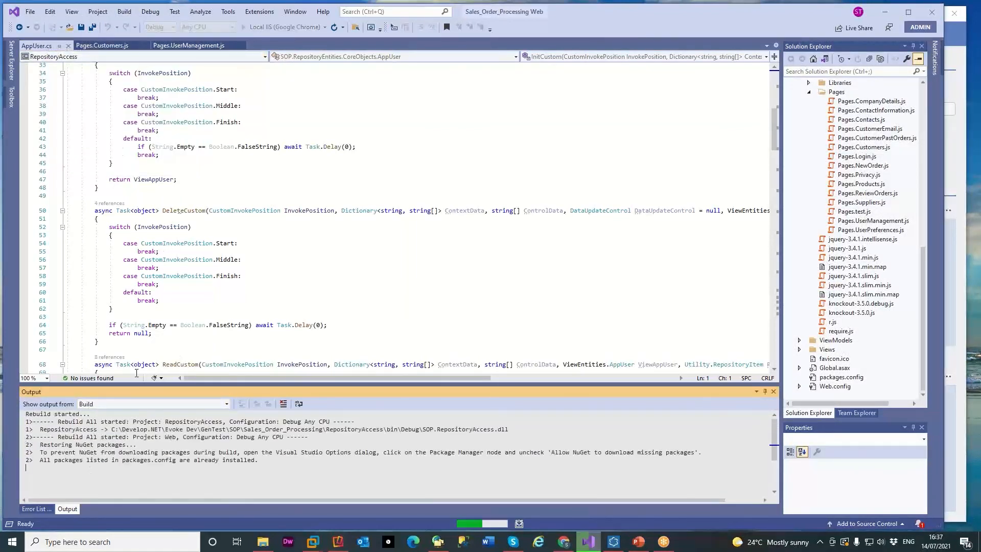
Run the web app on Local IIS in Chrome without switching the connection strings to SQL Server Express, and close the launched browser window.
{"action": "left_click", "coordinate": [260, 27]}
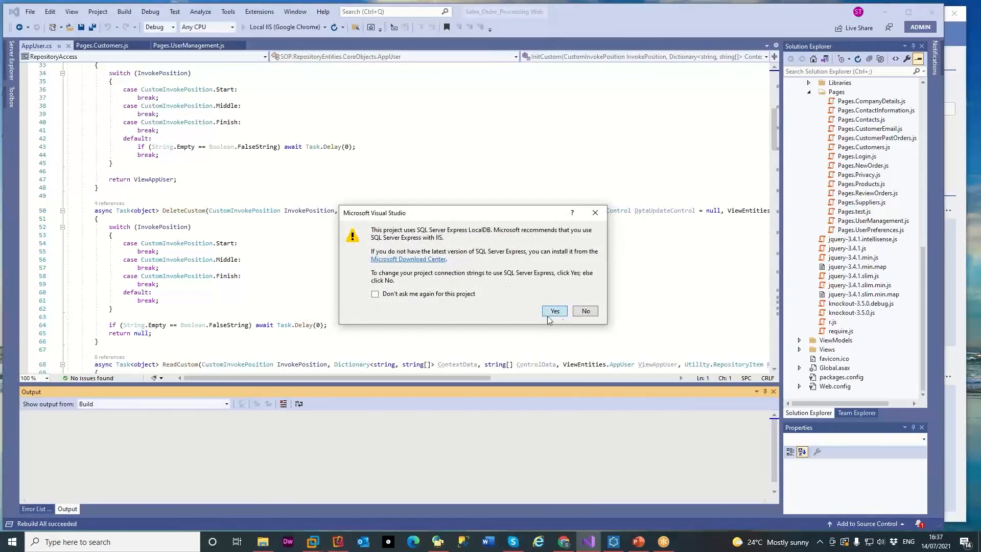
{"action": "left_click", "coordinate": [585, 311]}
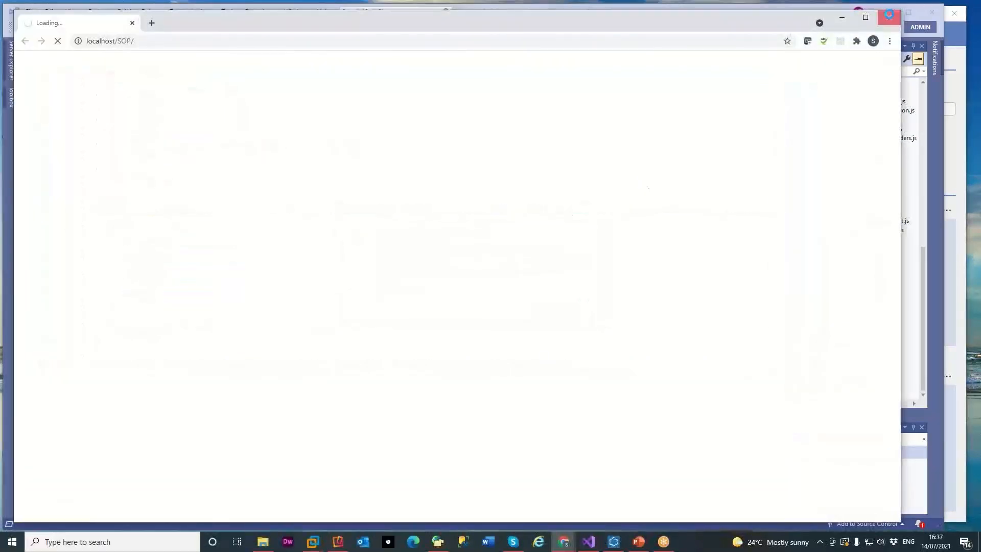
{"action": "left_click", "coordinate": [889, 15]}
Return to the Sales_Order_Processing app in Chrome, reload it and search the Customers page for names starting with "car".
{"action": "left_click", "coordinate": [559, 541]}
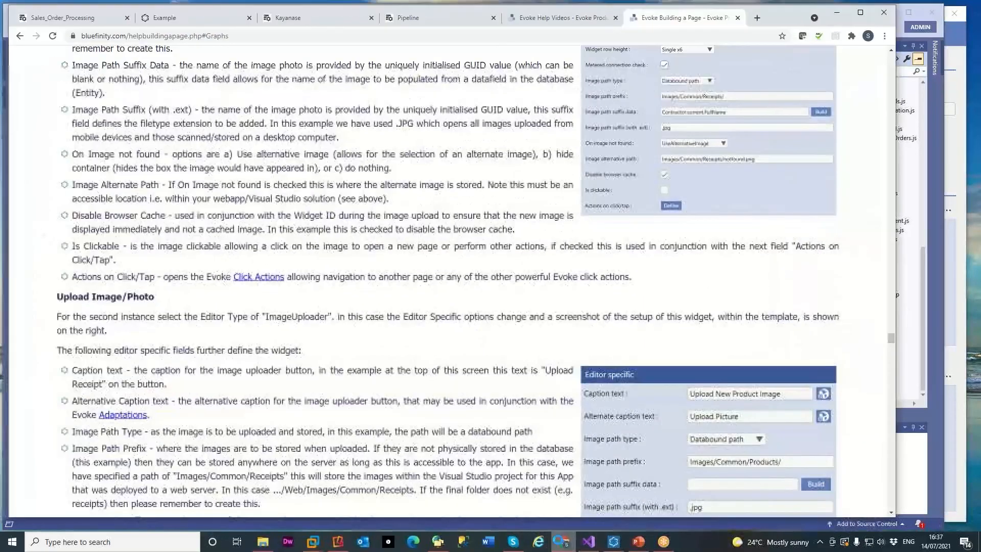
{"action": "left_click", "coordinate": [100, 17]}
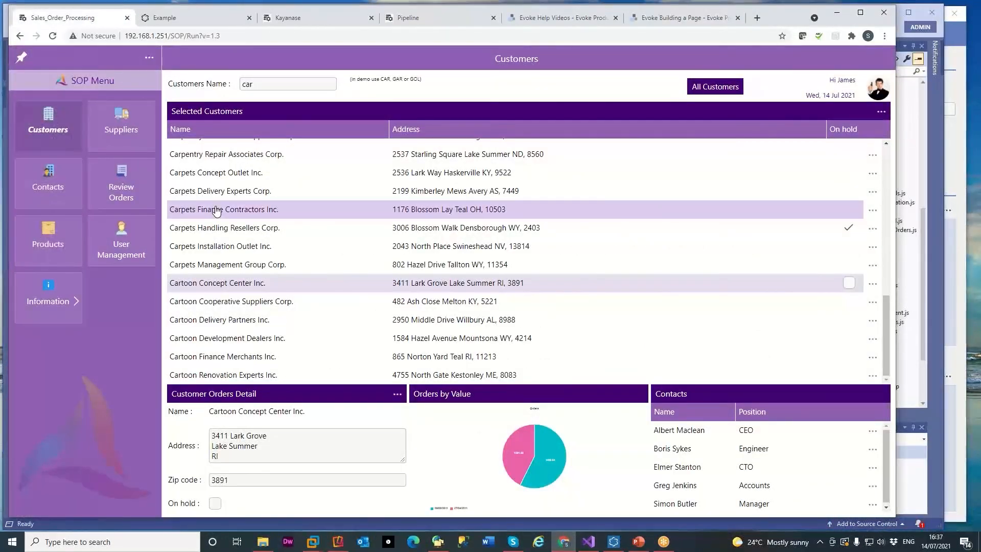
{"action": "key", "text": "F5"}
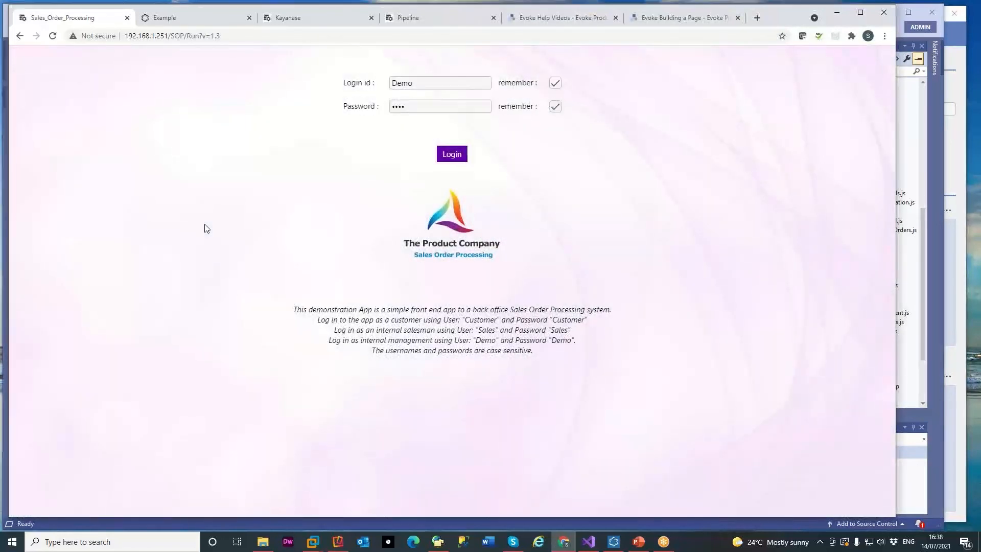
{"action": "left_click", "coordinate": [339, 543]}
{"action": "left_click", "coordinate": [364, 486]}
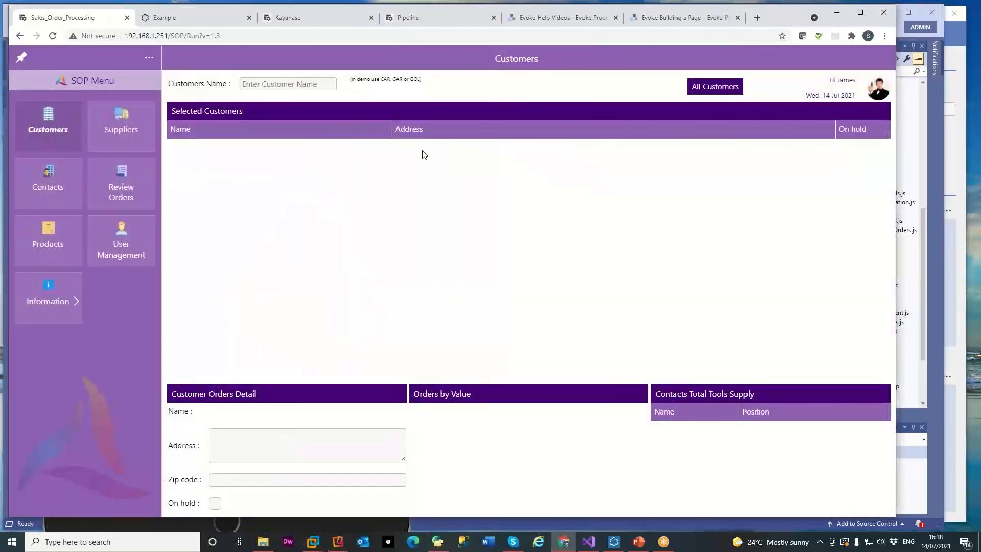
{"action": "left_click", "coordinate": [255, 87]}
{"action": "type", "text": "car"}
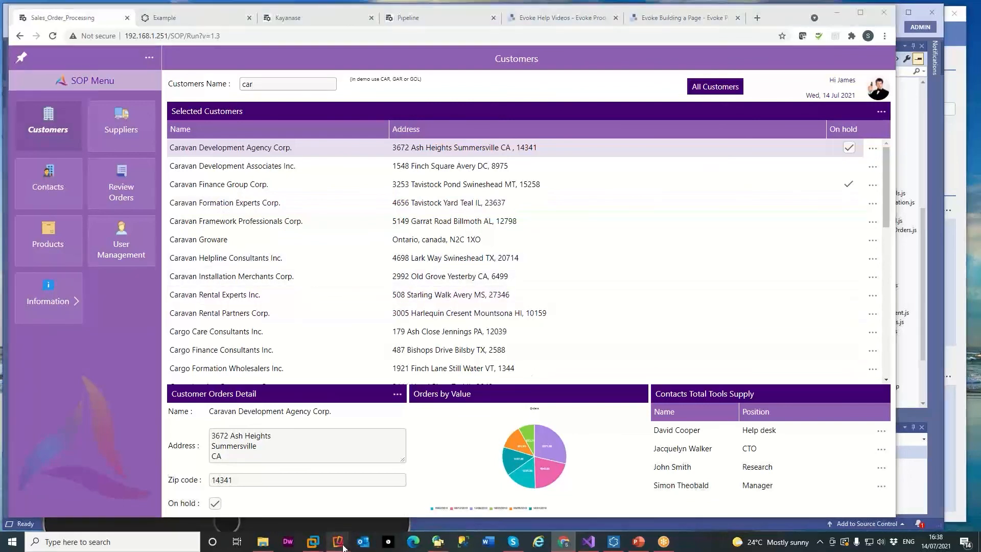
Bring up the mirrored iPad view in Reflector 3 to check the Contacts header there, and close that mirror window.
{"action": "mouse_move", "coordinate": [339, 541]}
{"action": "left_click", "coordinate": [394, 486]}
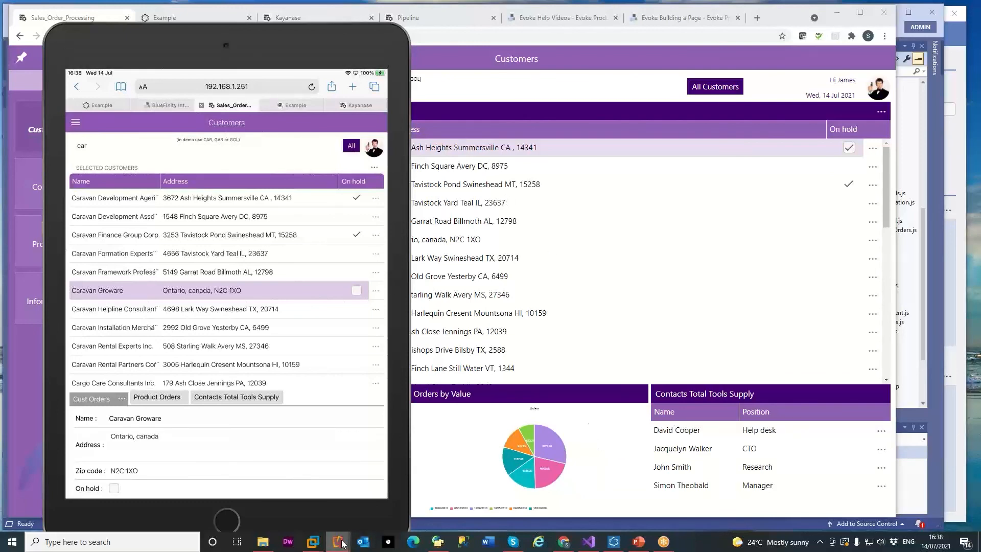
{"action": "mouse_move", "coordinate": [342, 543]}
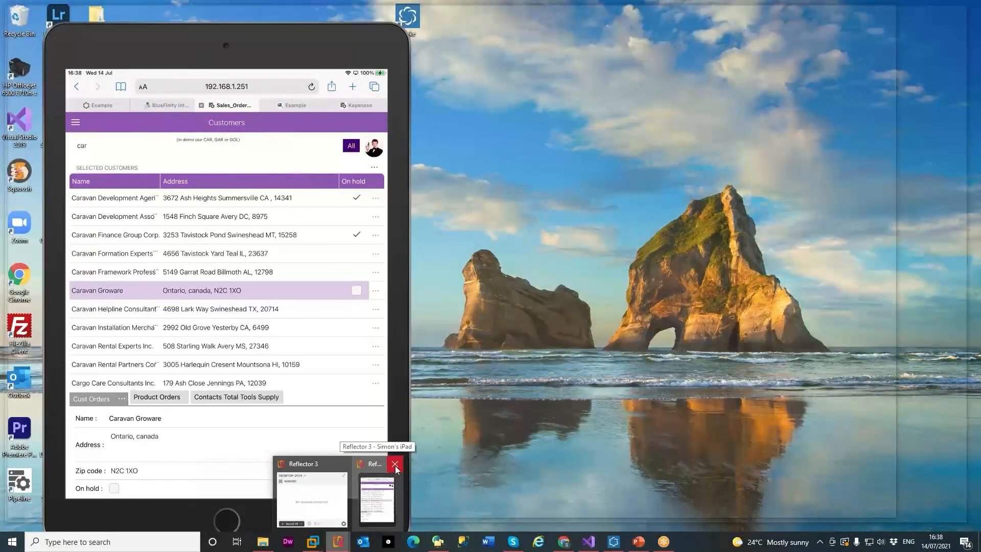
{"action": "left_click", "coordinate": [395, 464]}
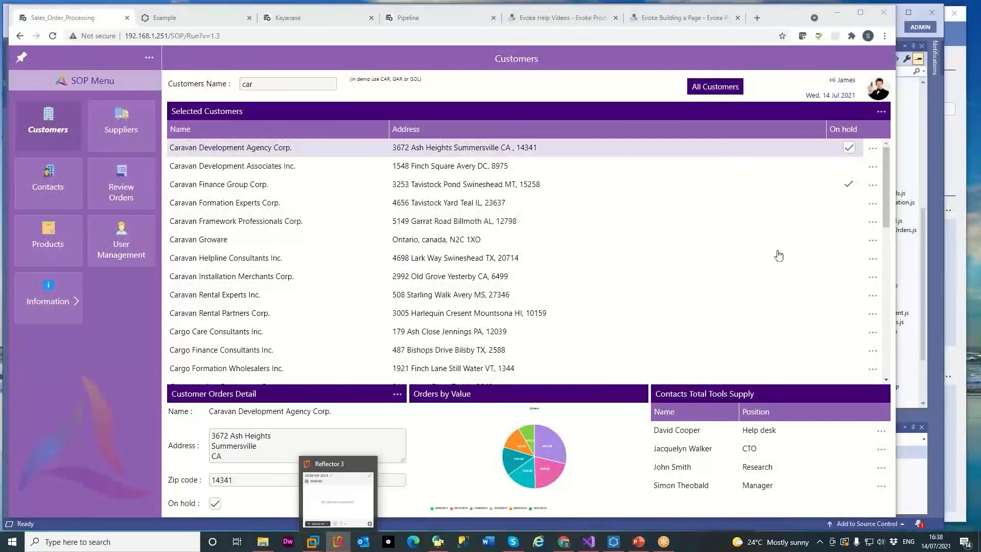